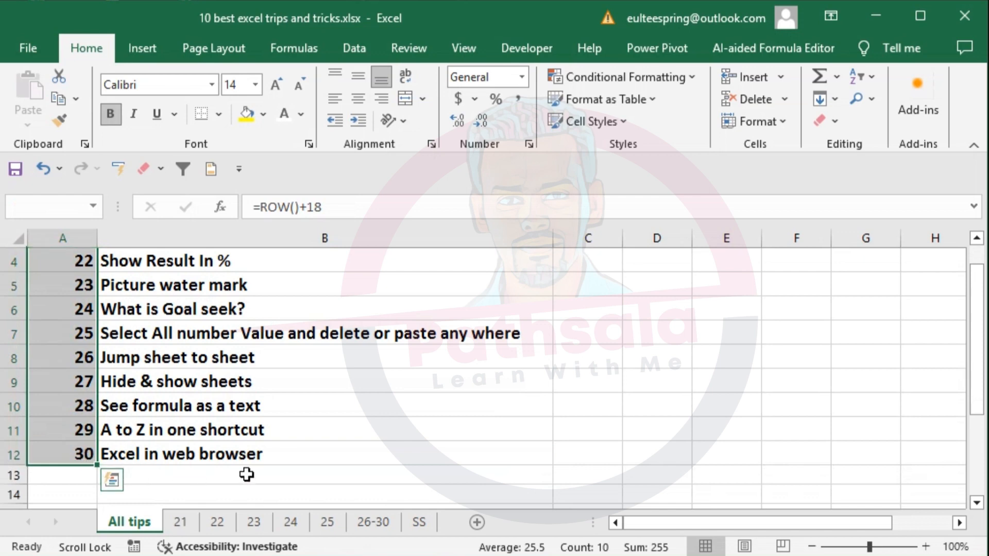
- Open sheet 21 and look over the account information table, including the existing picture comment on C5
scroll(252, 472, up, 1)
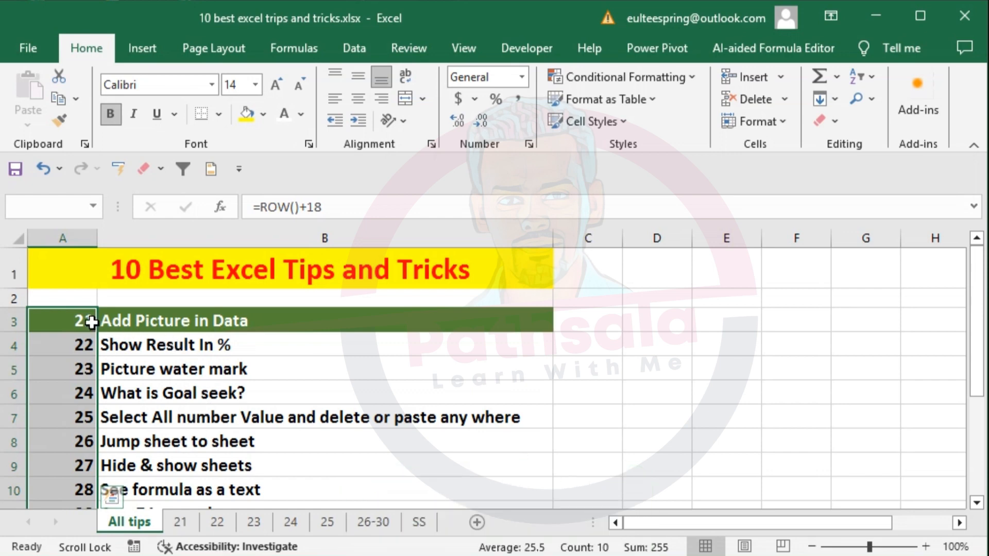
click(192, 523)
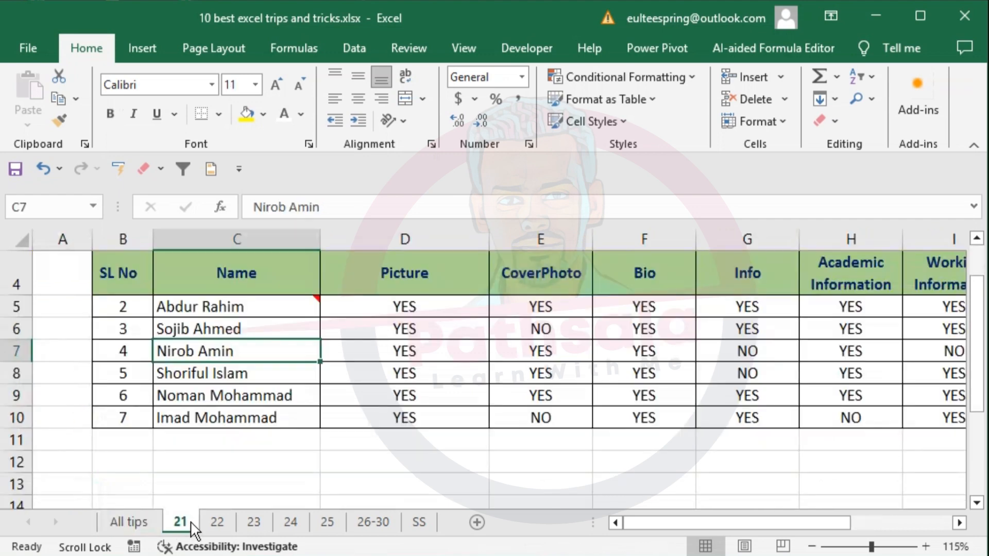
scroll(347, 393, up, 1)
click(270, 286)
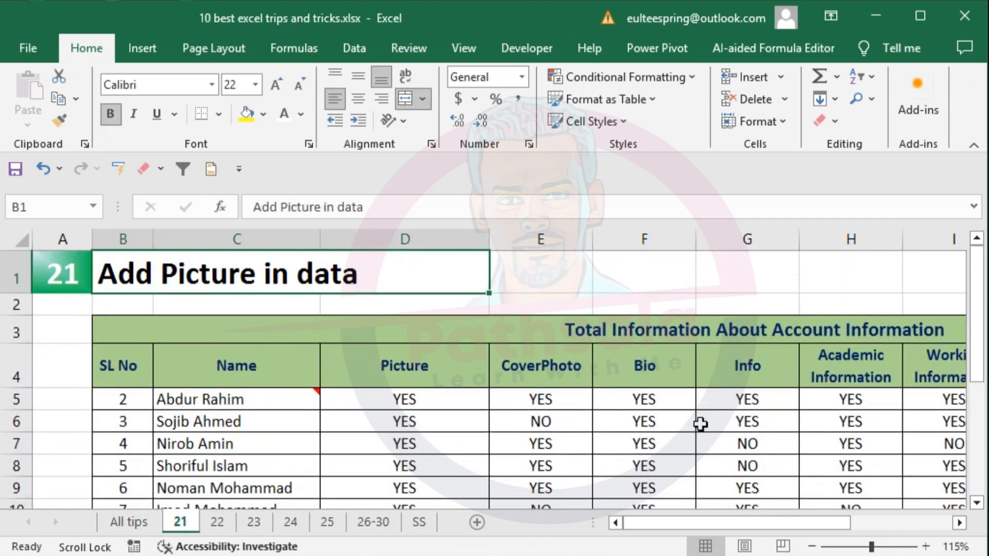
scroll(871, 412, down, 1)
scroll(872, 412, down, 1)
scroll(881, 434, up, 2)
scroll(885, 418, down, 2)
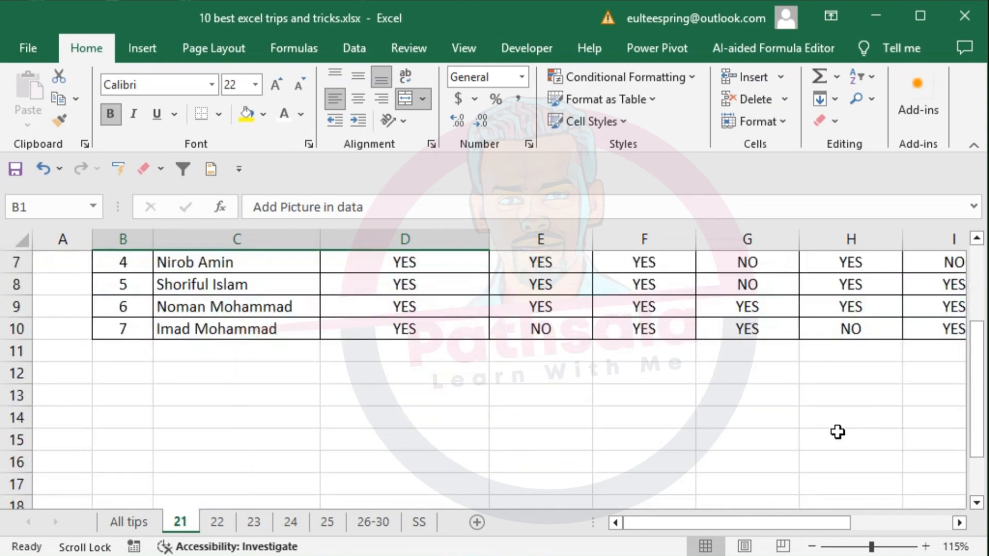
scroll(836, 431, up, 2)
scroll(850, 419, down, 1)
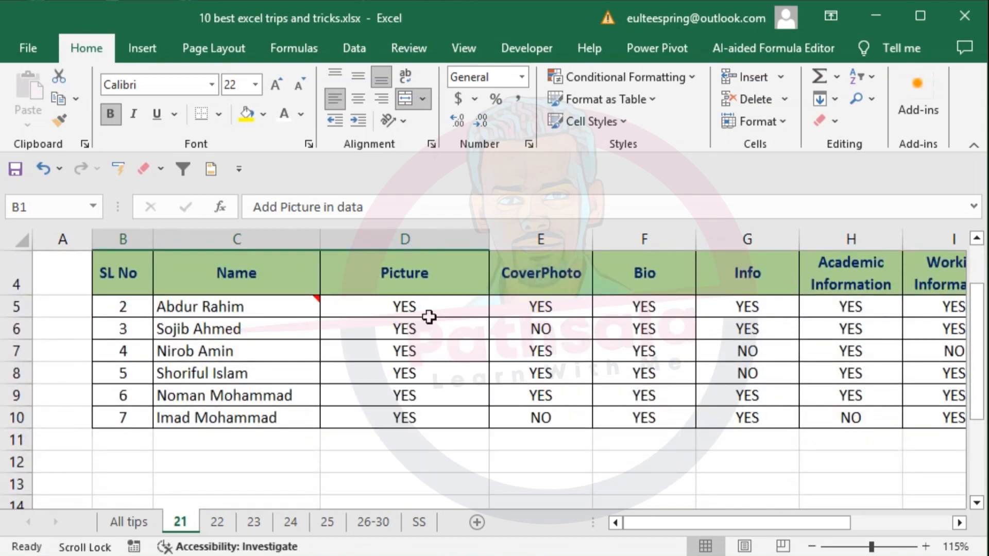
mouse_move(296, 317)
- Insert a comment on cell C6 and delete the default author name from it
click(246, 332)
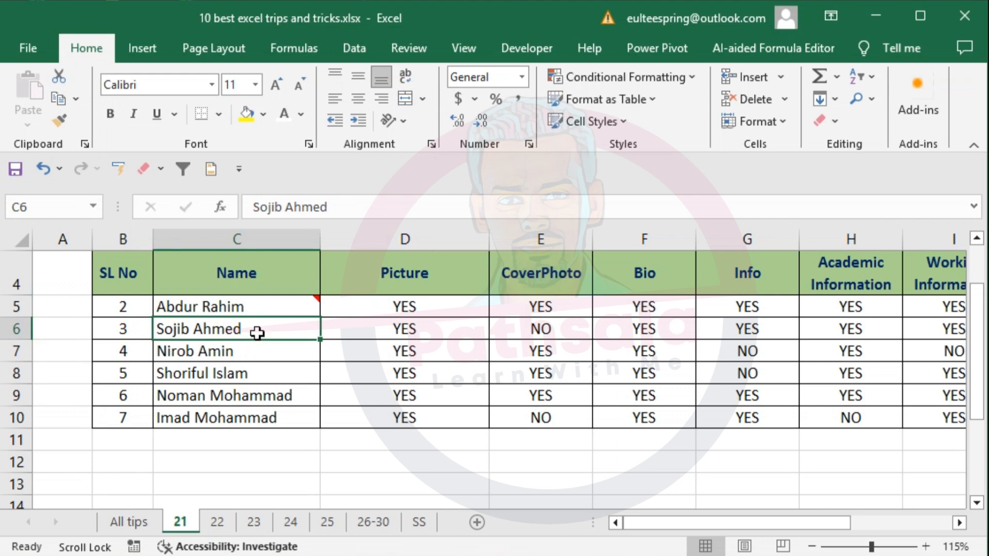
right_click(257, 328)
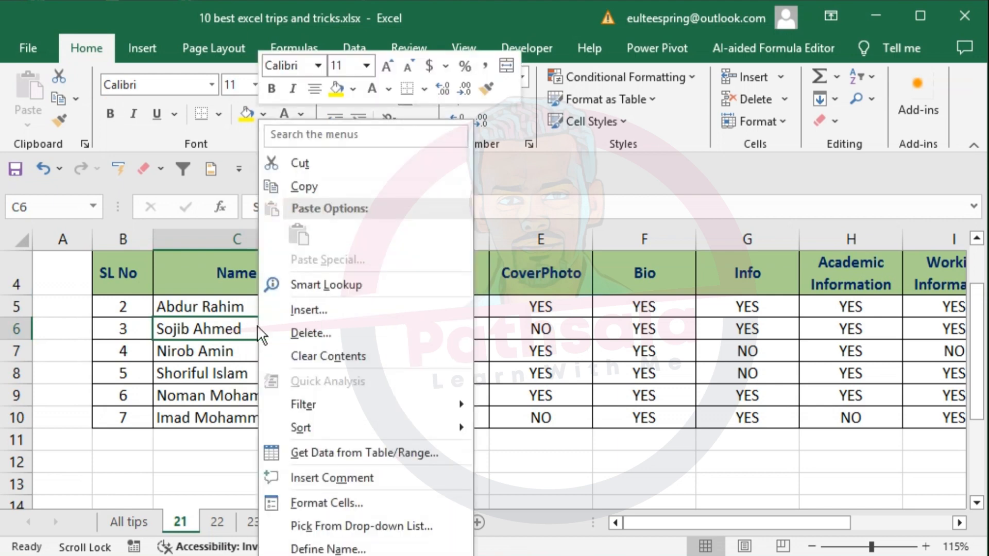
click(317, 478)
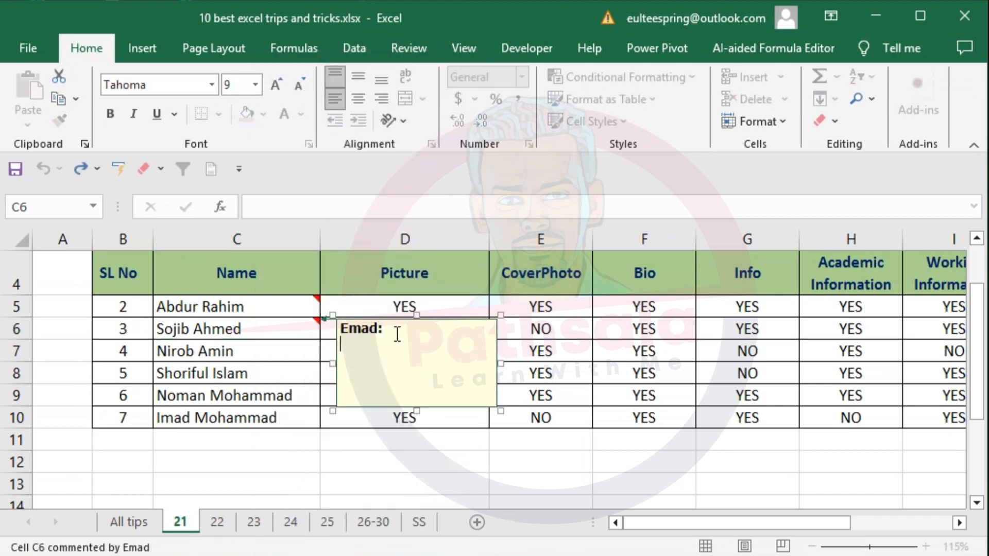
drag(339, 329, 384, 331)
key(BackSpace)
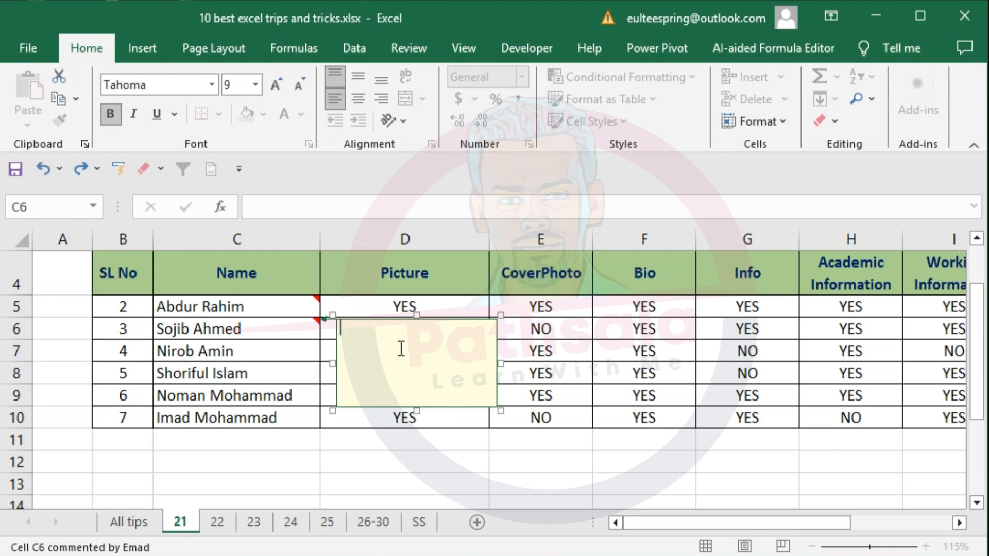
- Open the comment's formatting and bring up the picture options in the fill effects for its fill color
right_click(356, 406)
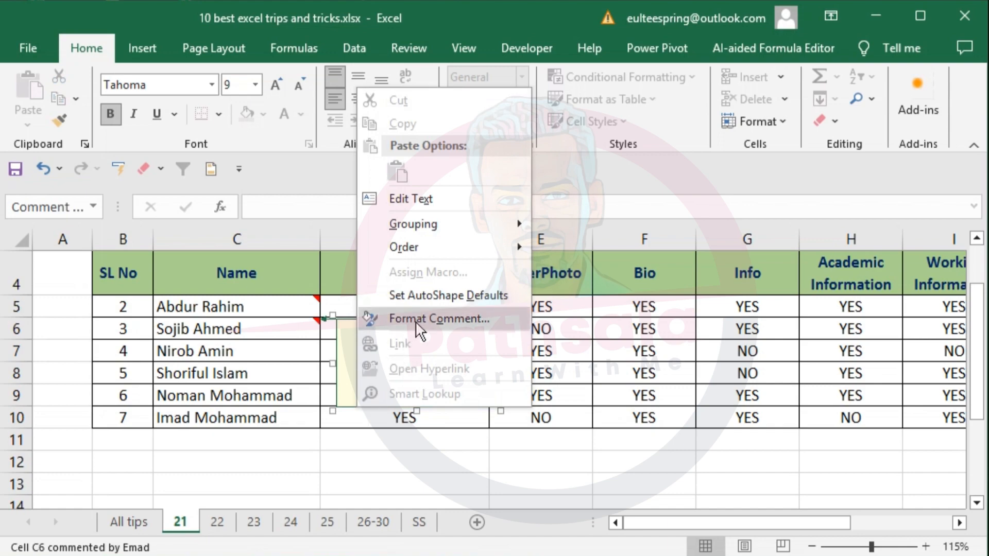
click(437, 317)
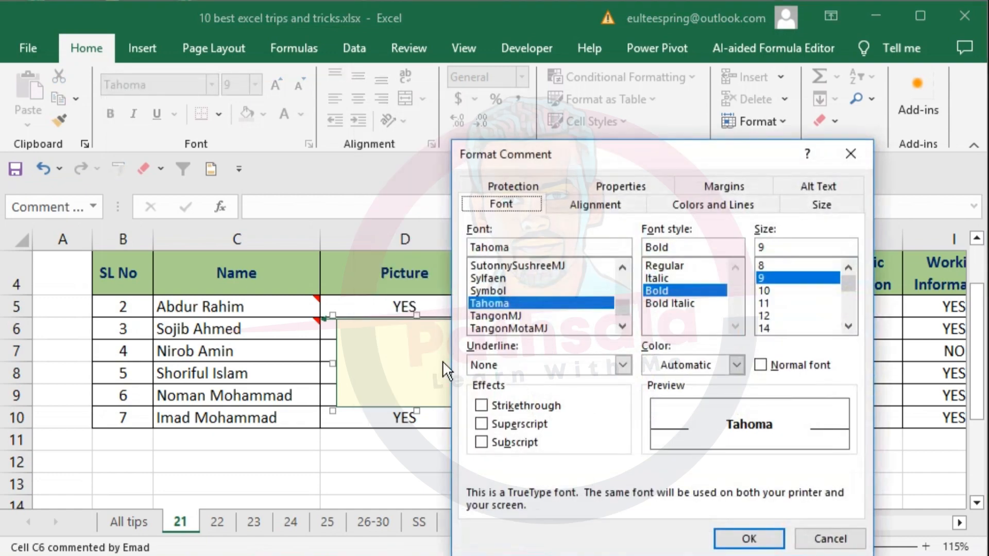
drag(611, 155, 432, 74)
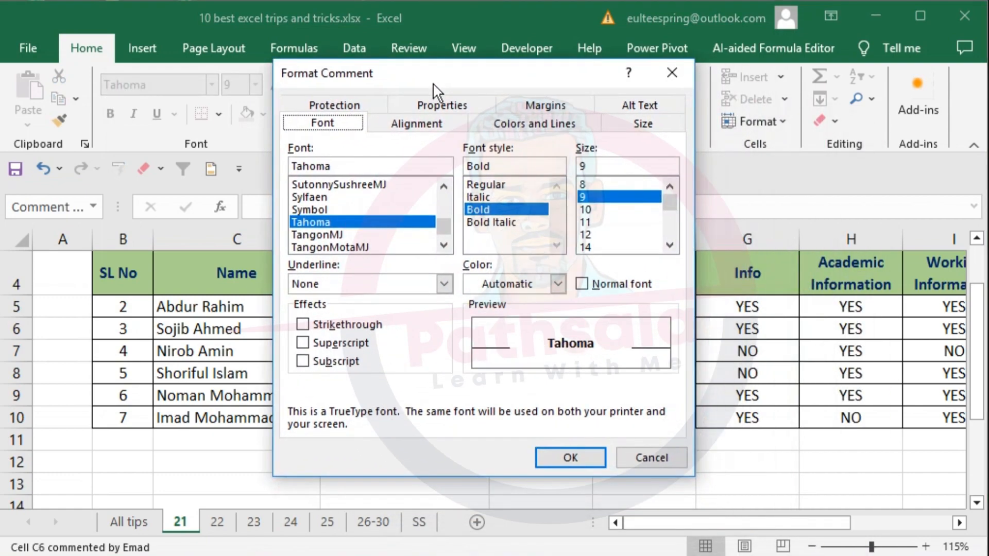
click(542, 131)
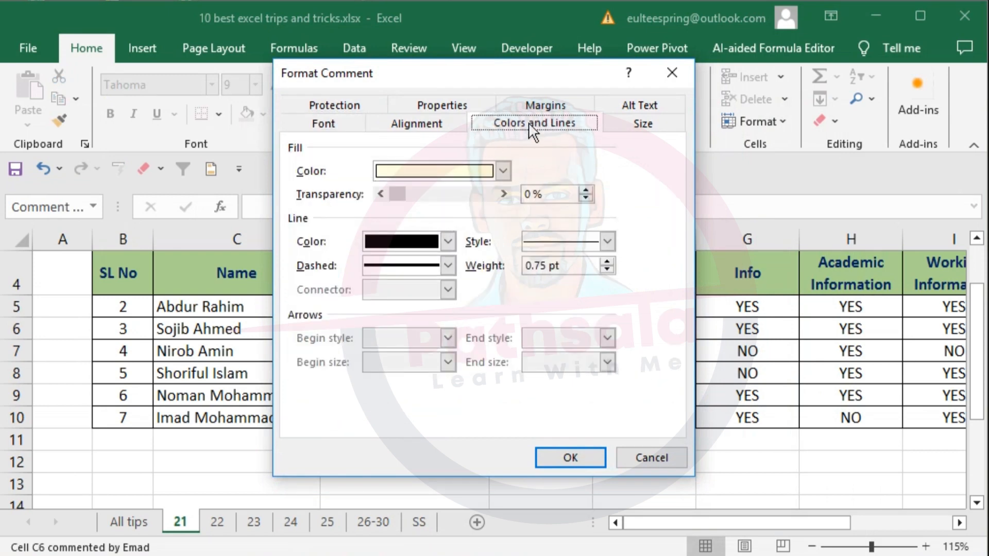
click(503, 171)
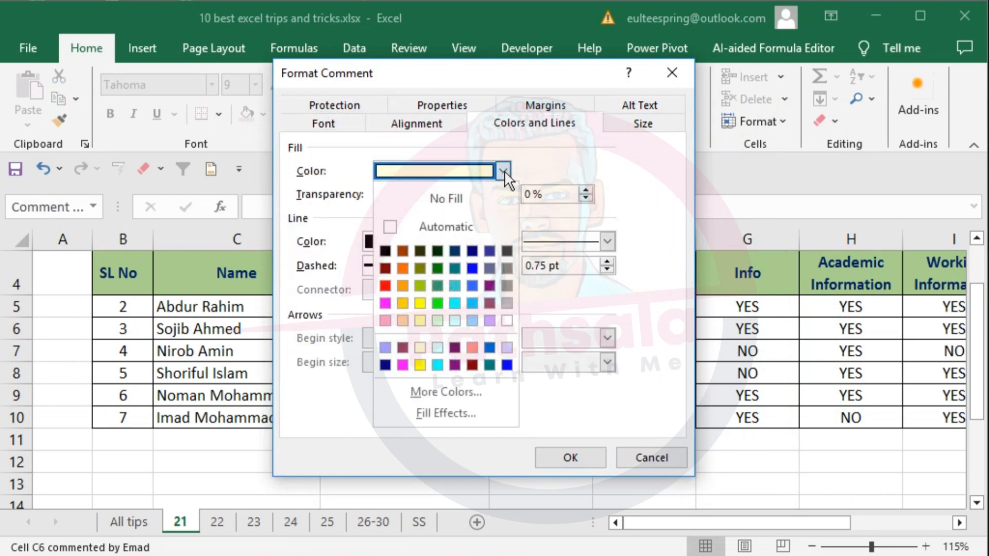
click(436, 412)
drag(630, 157, 453, 77)
click(449, 80)
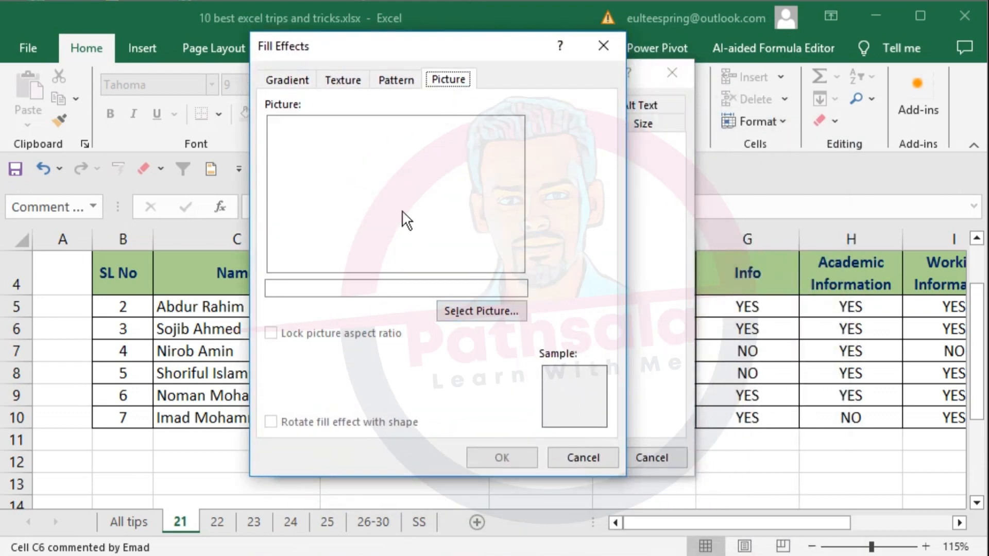
- Choose 12-3I4B1mtZM-transformed.png from the Desktop's Images folder as the comment's fill picture
click(472, 311)
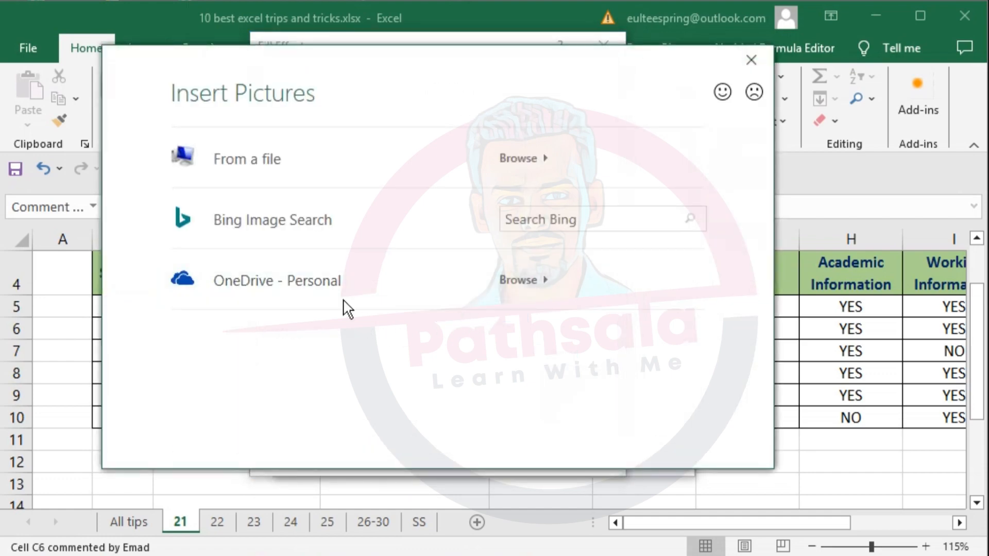
click(251, 177)
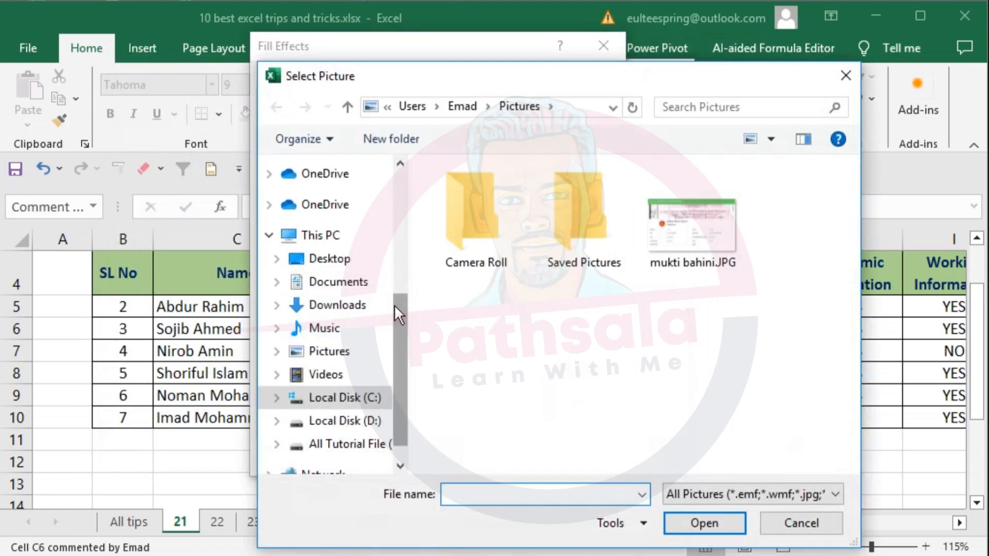
drag(399, 337, 400, 214)
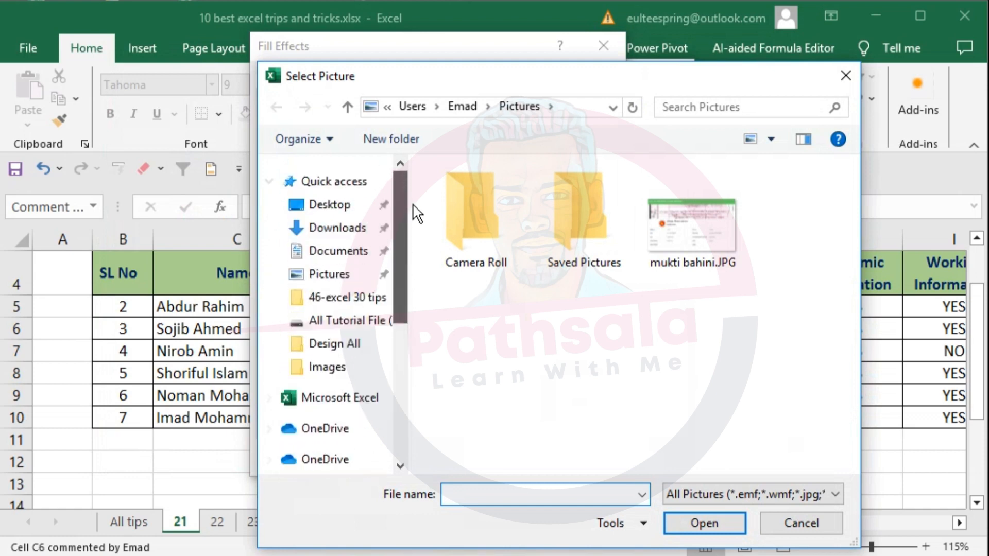
click(340, 205)
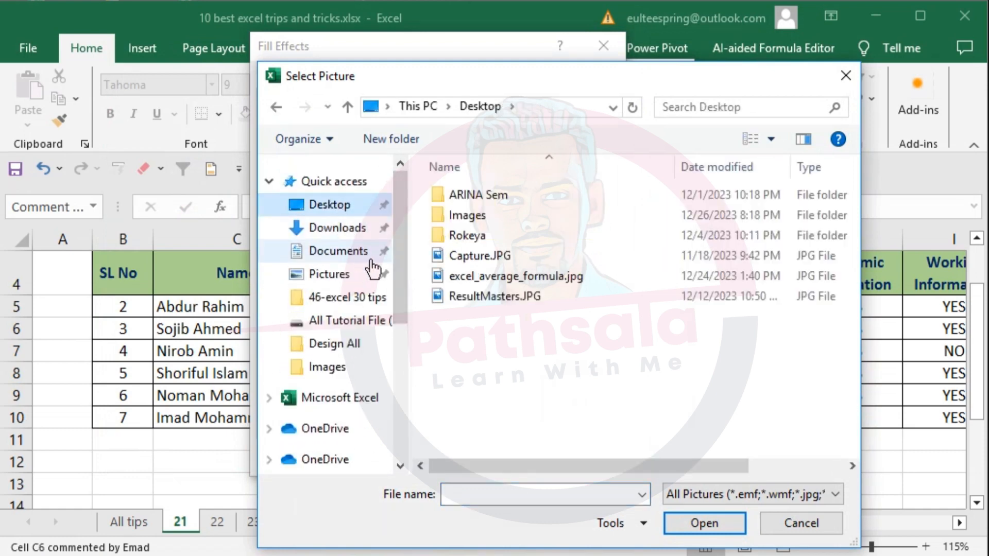
double_click(472, 215)
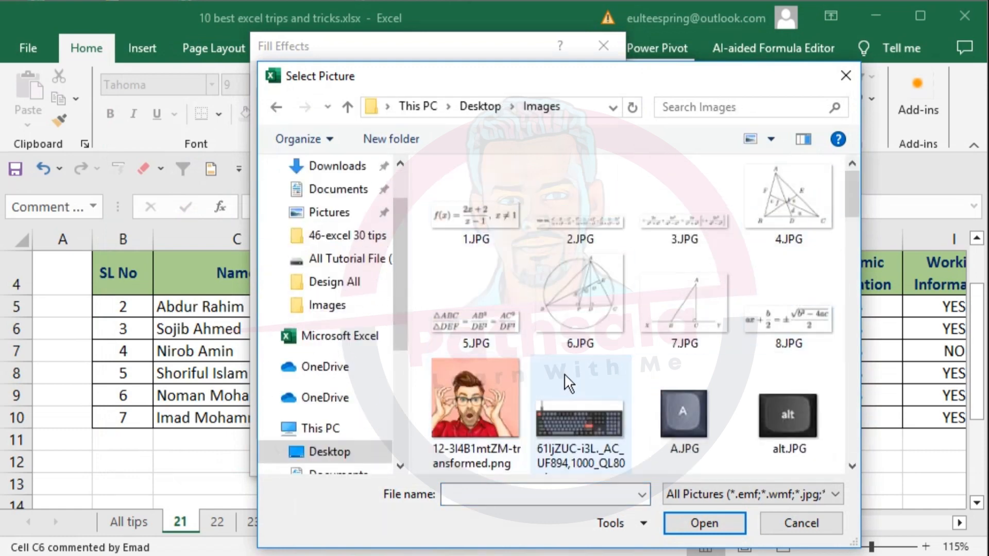
click(491, 385)
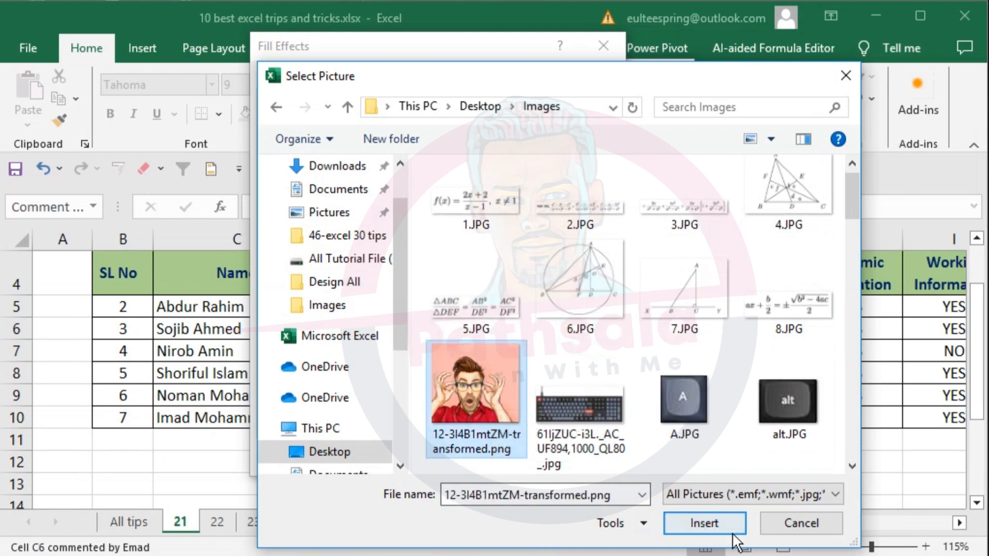
click(723, 521)
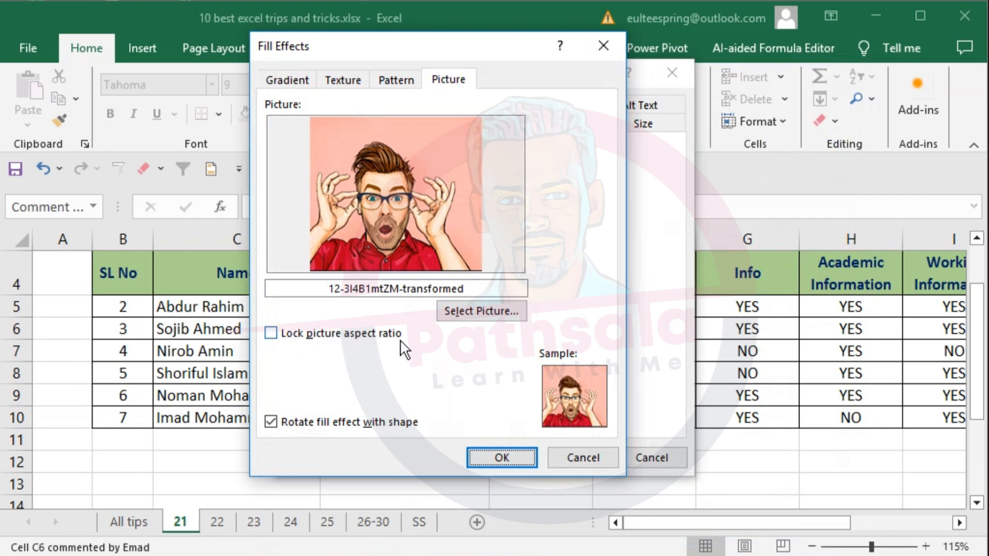
- Lock the picture's aspect ratio and apply the picture fill to the comment
click(270, 334)
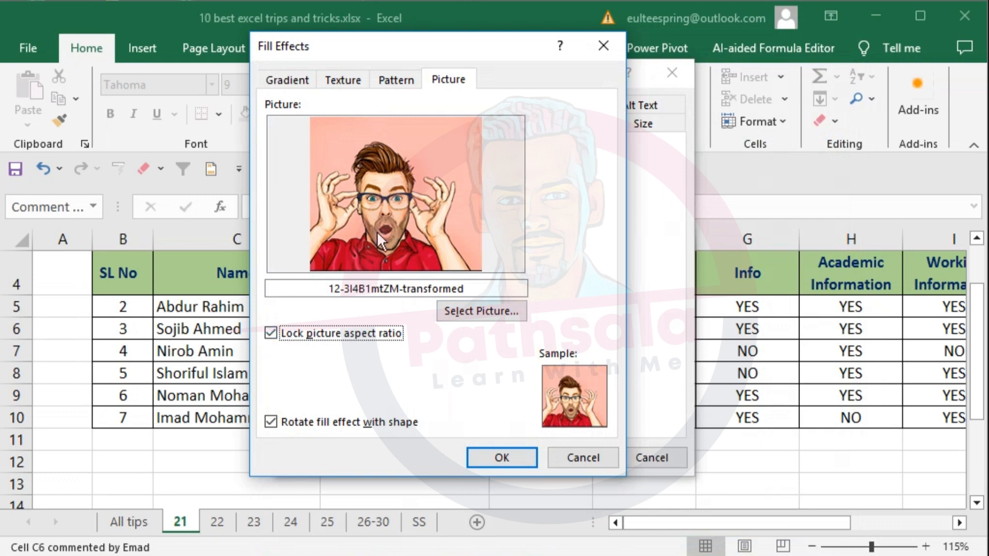
click(275, 333)
click(482, 456)
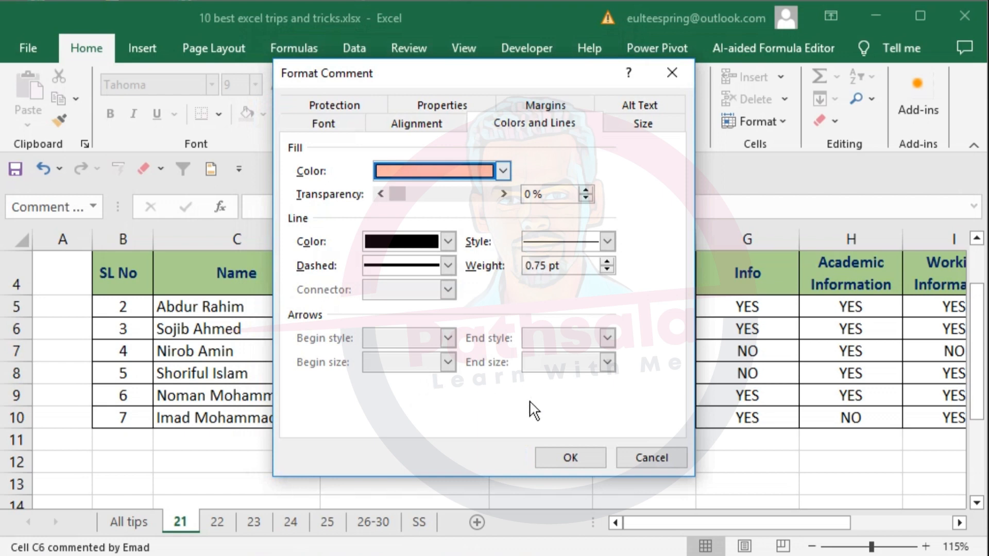
click(569, 458)
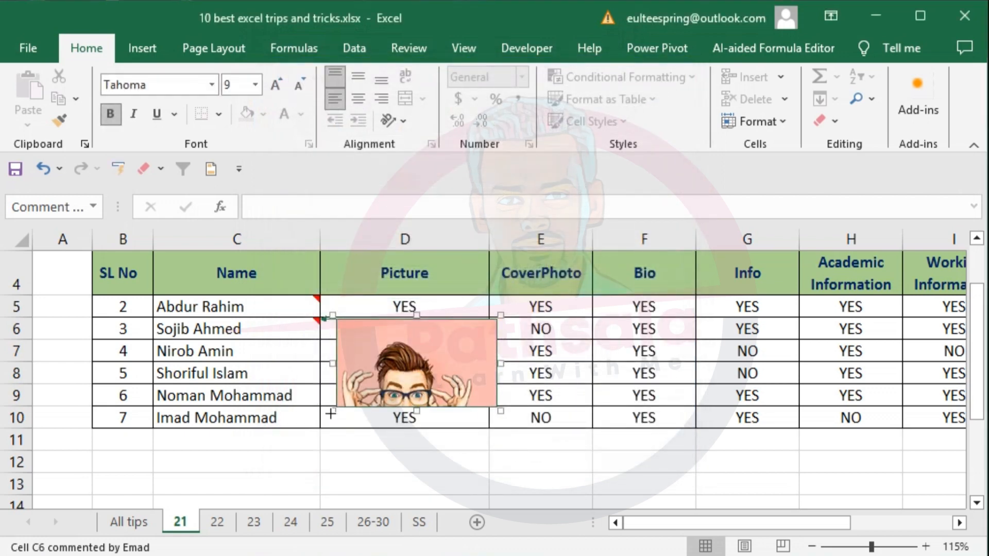
- Enlarge the C6 comment box downward and slightly to the left, and leave it by selecting cell C7
drag(326, 412, 318, 457)
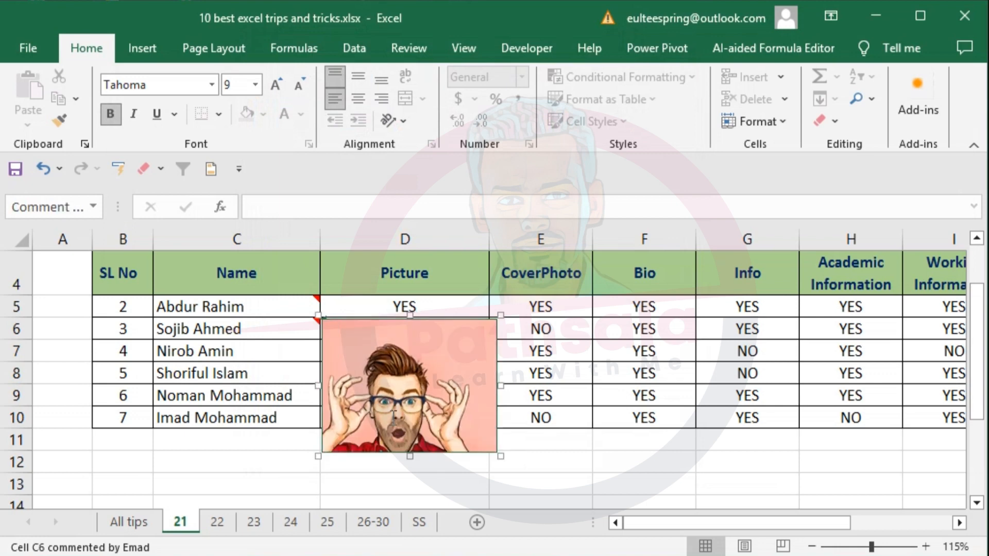
mouse_move(229, 304)
click(237, 355)
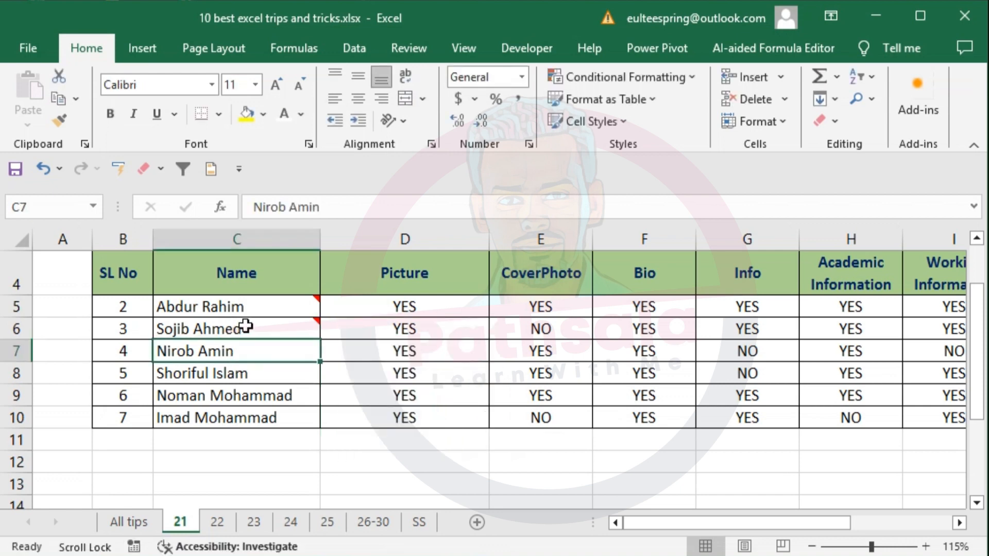
- Preview the picture comments on cells C6 and C5 and review the table
mouse_move(246, 326)
mouse_move(244, 297)
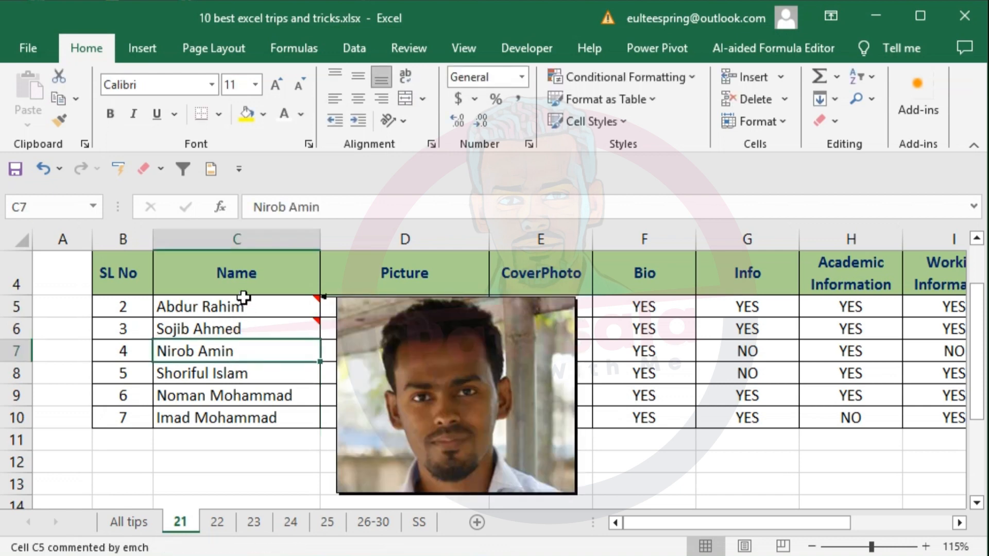
scroll(245, 331, up, 1)
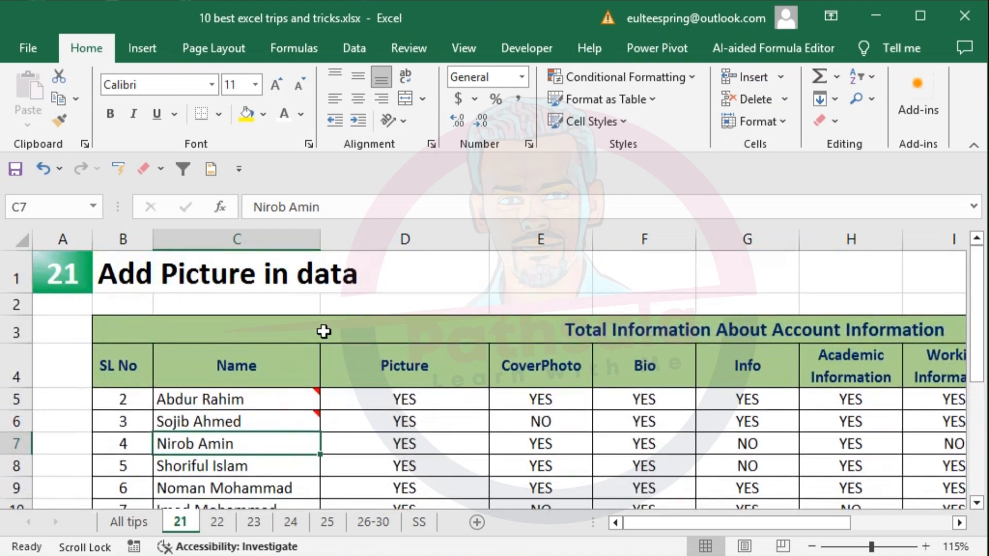
scroll(302, 413, down, 1)
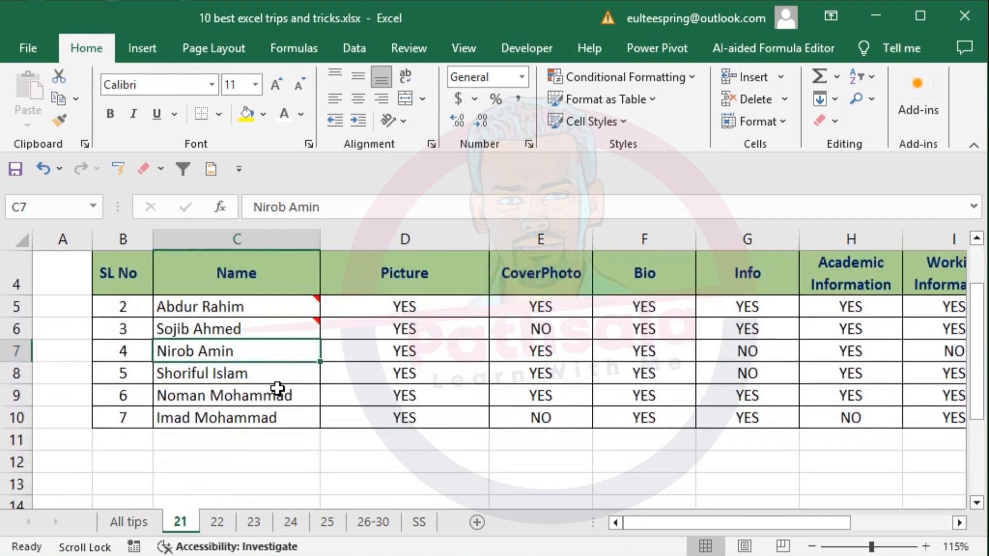
- Open sheet 22 and examine the "Show Result In %" table from its first column, enlarging the view to 115%
click(219, 522)
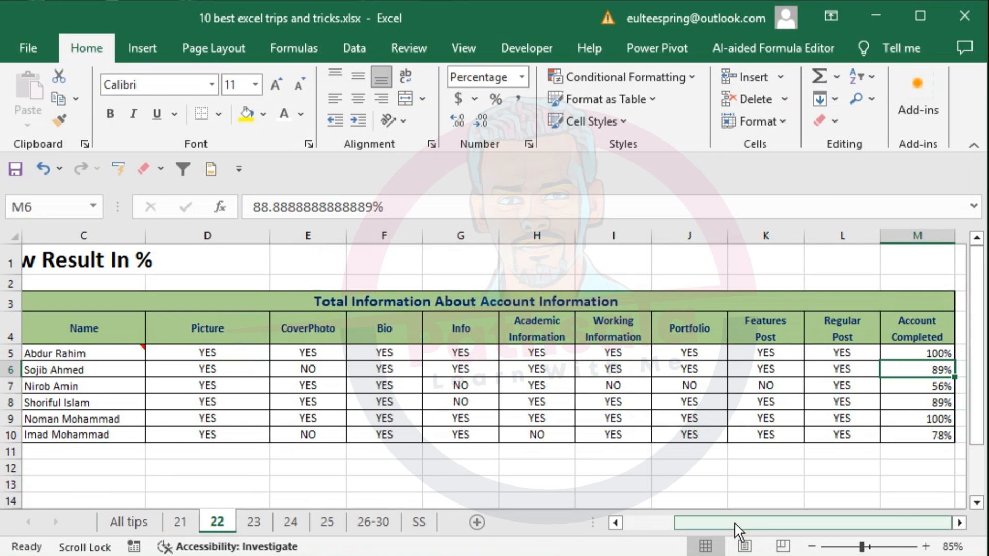
drag(738, 531, 613, 523)
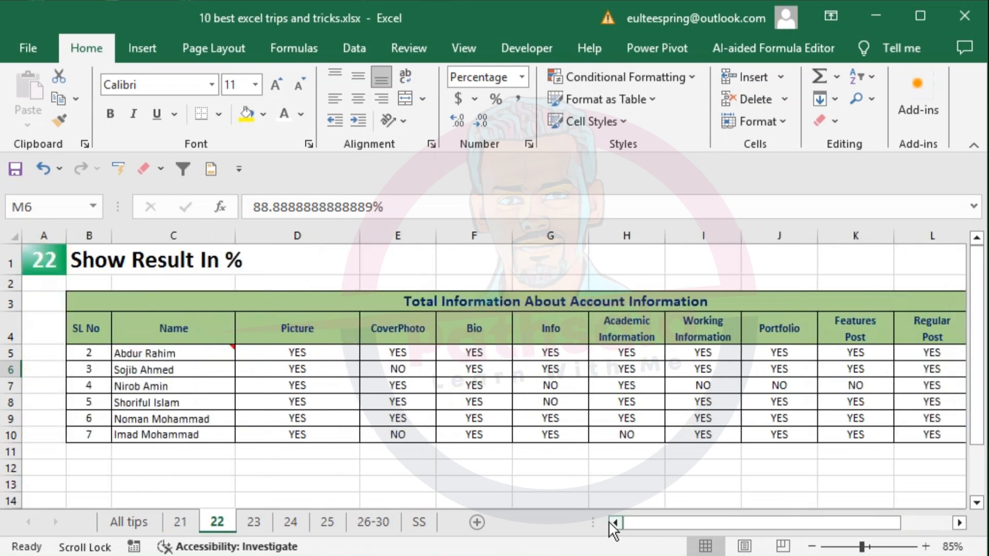
click(123, 261)
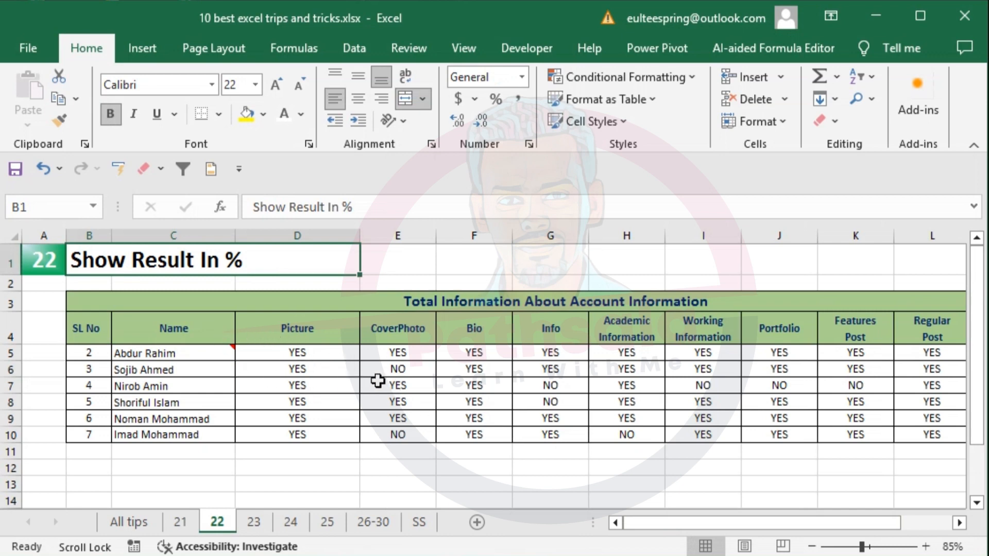
click(161, 354)
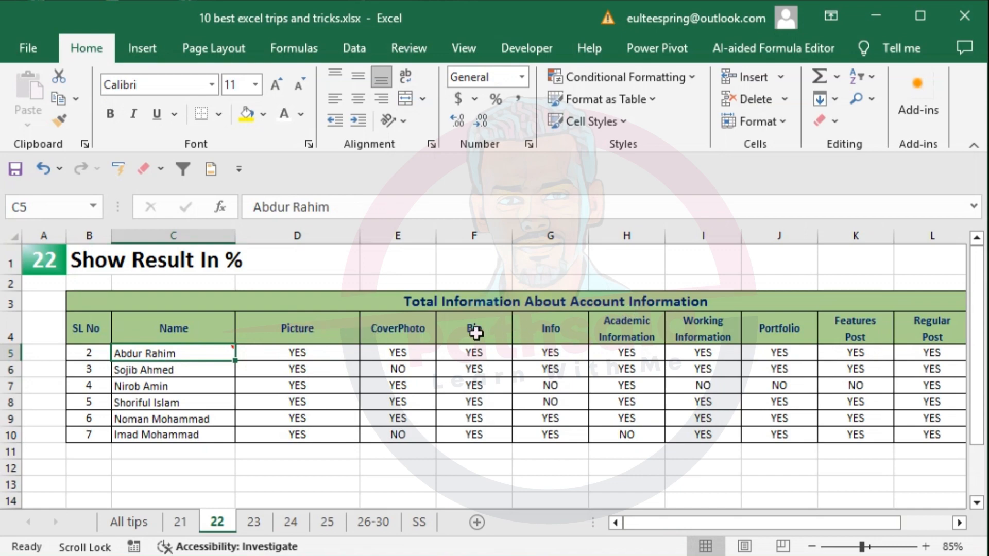
click(299, 332)
ctrl+scroll(452, 353, up, 2)
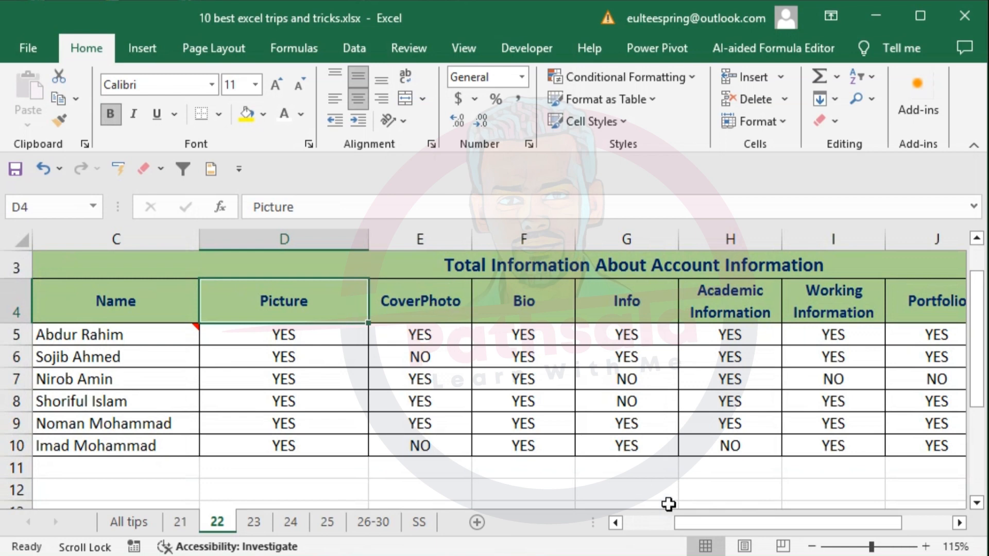
- Examine the account information headers and the Account Completed percentages, comparing the entries in rows 5 and 6 with their results
drag(536, 302, 885, 330)
drag(810, 522, 896, 521)
drag(633, 320, 797, 313)
click(935, 312)
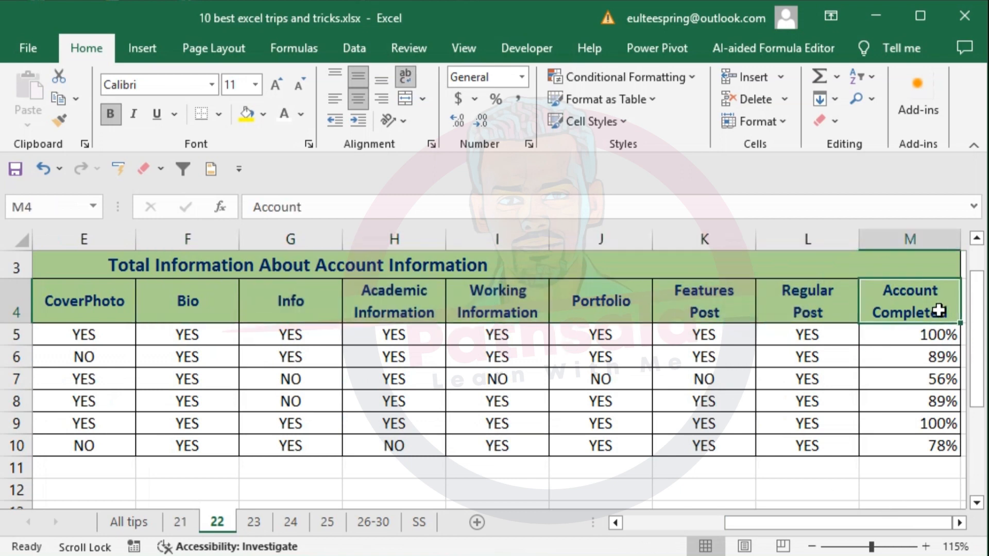
click(930, 337)
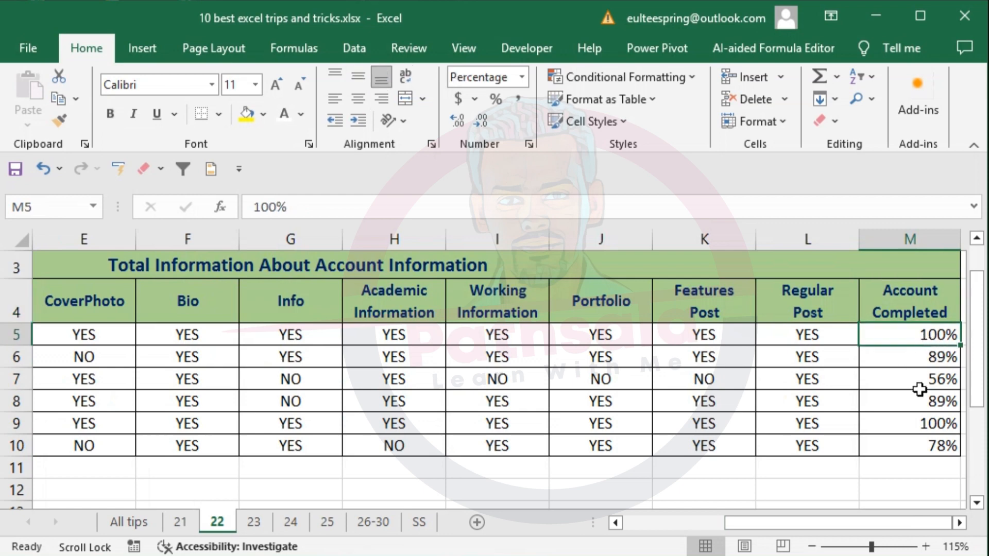
drag(830, 335, 291, 357)
click(935, 344)
click(935, 359)
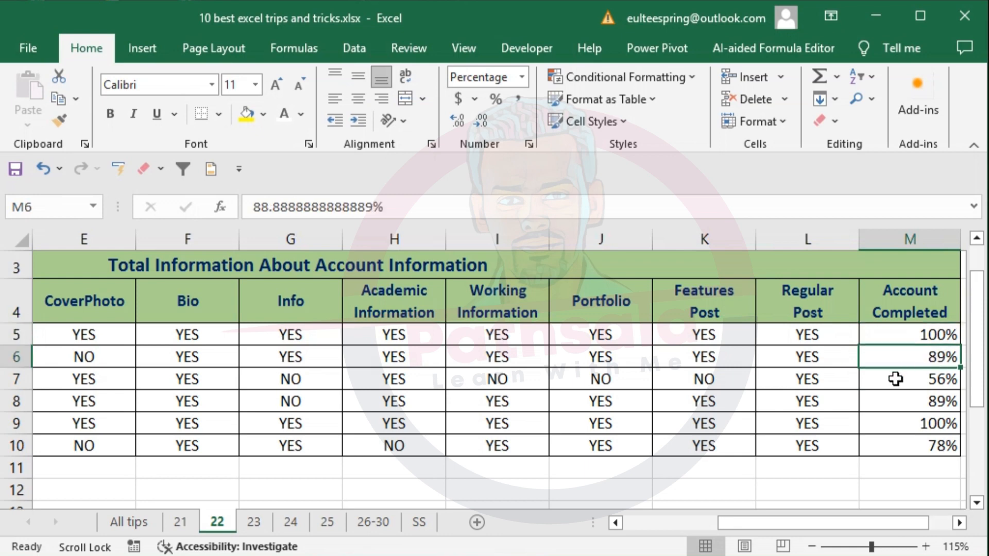
drag(931, 335, 933, 444)
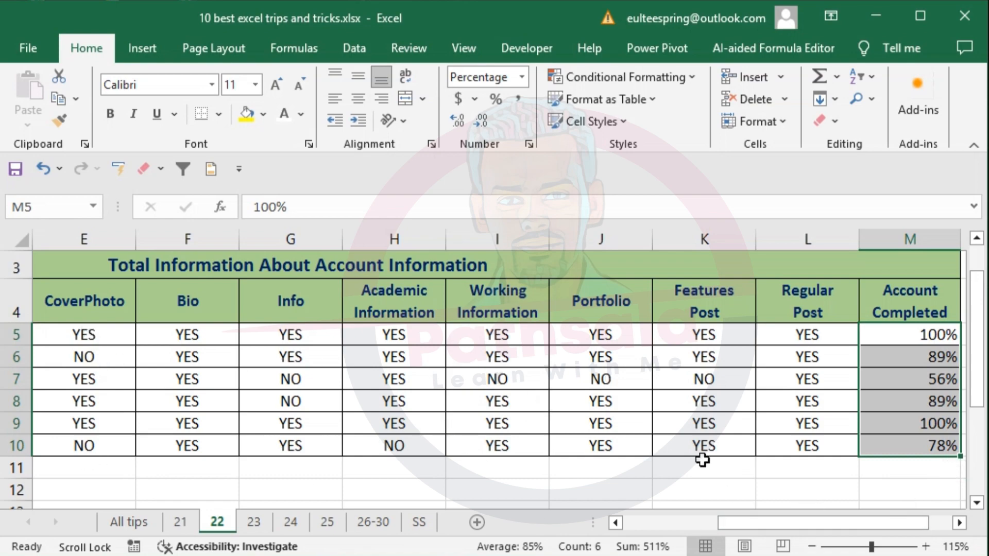
- Clear the Account Completed percentages in M5:M10
scroll(696, 453, down, 1)
mouse_move(745, 528)
mouse_down()
mouse_move(761, 527)
mouse_move(724, 520)
mouse_move(746, 521)
mouse_up()
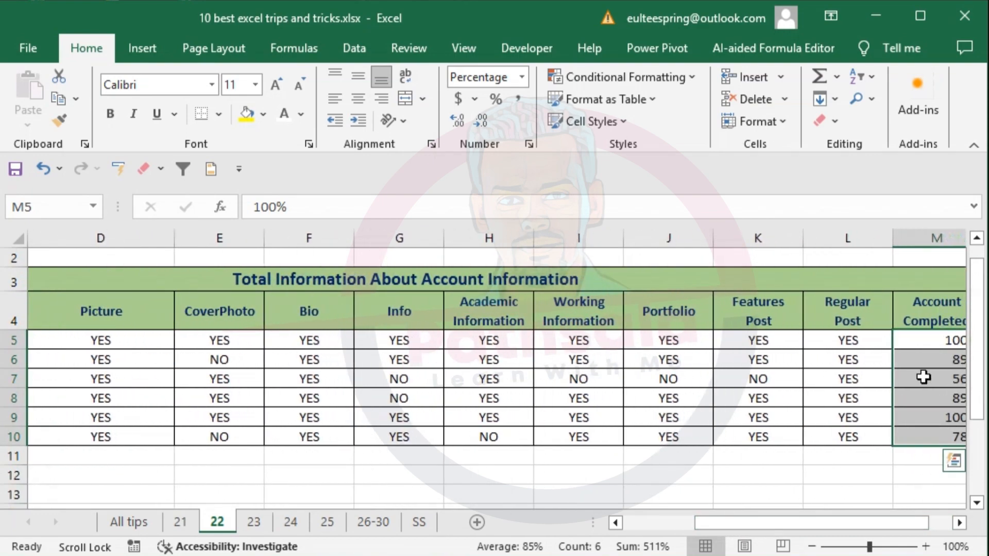
click(919, 344)
drag(940, 421, 937, 439)
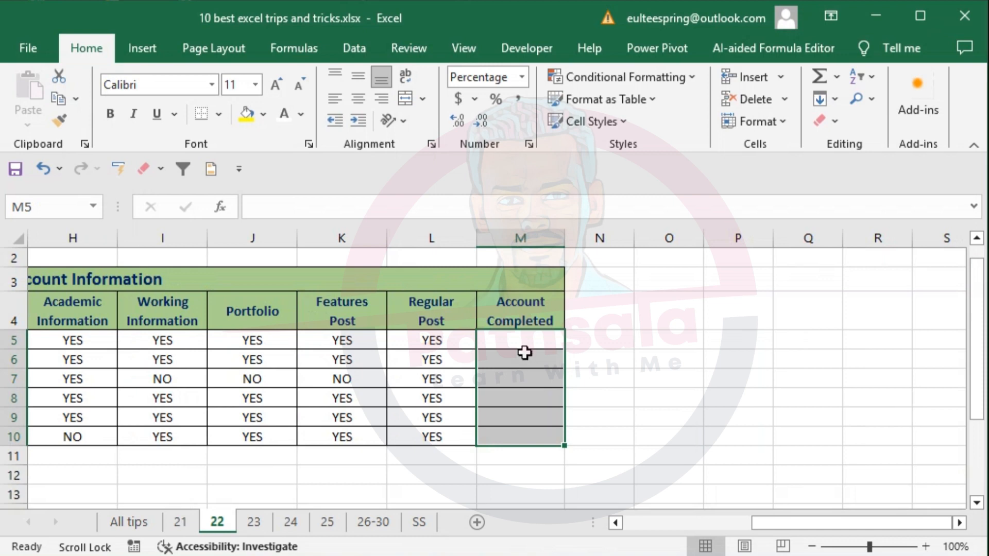
- Enter =COUNTIF(D5:L5, "YES") in cell M5 to count the first row's YES answers
click(523, 346)
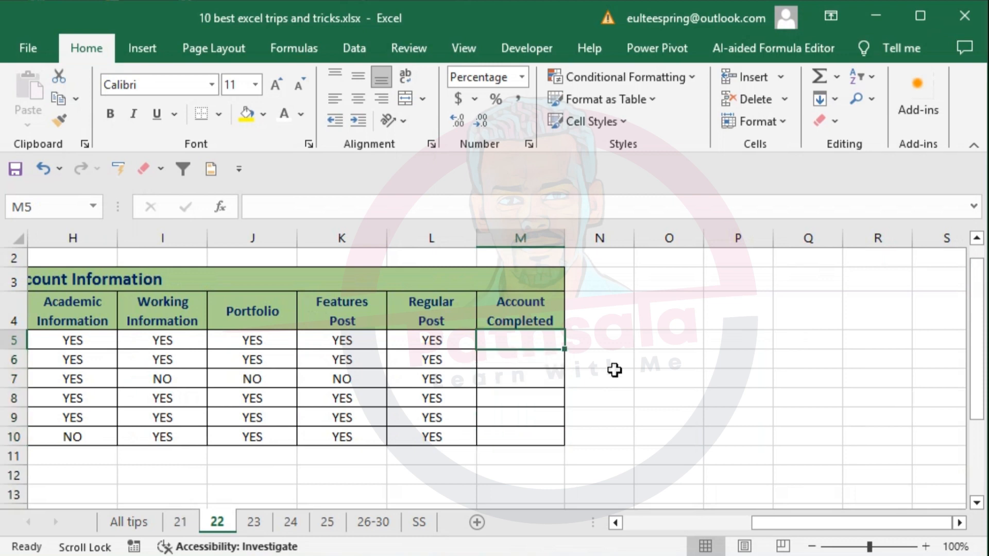
text(=)
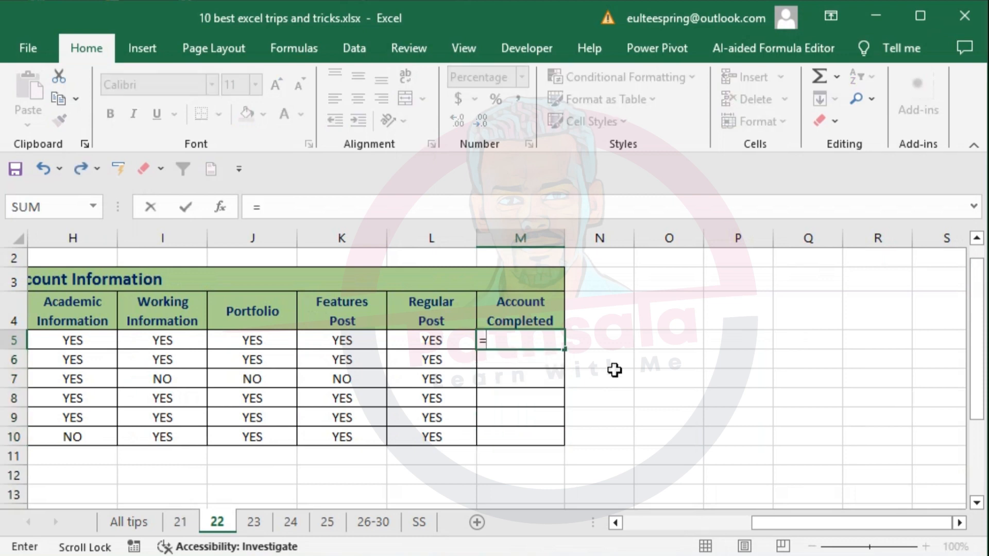
text(count)
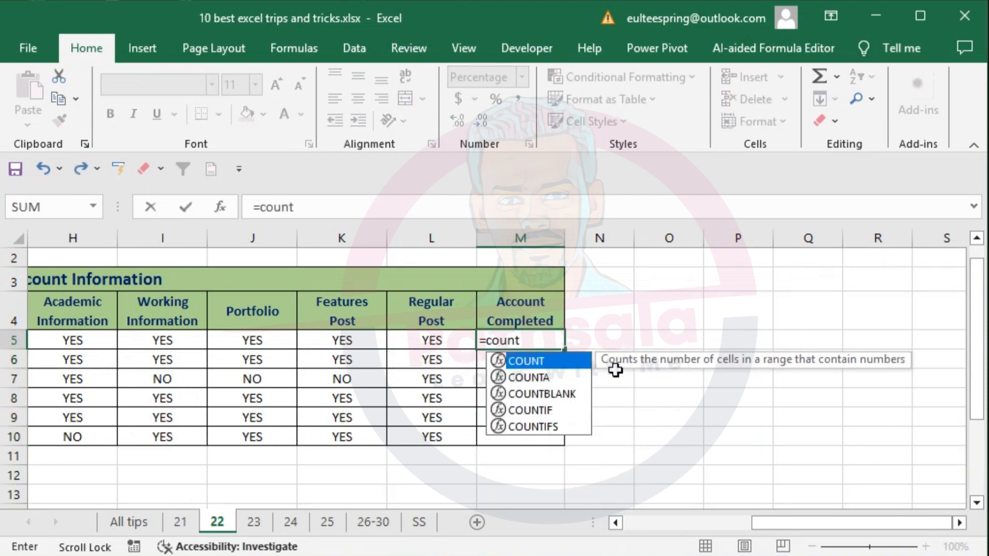
text(if)
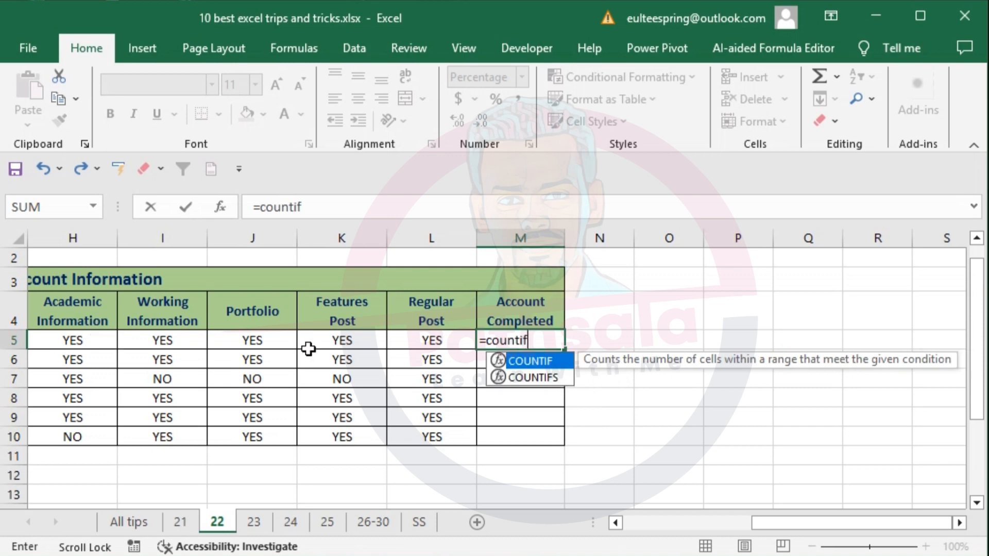
key(Tab)
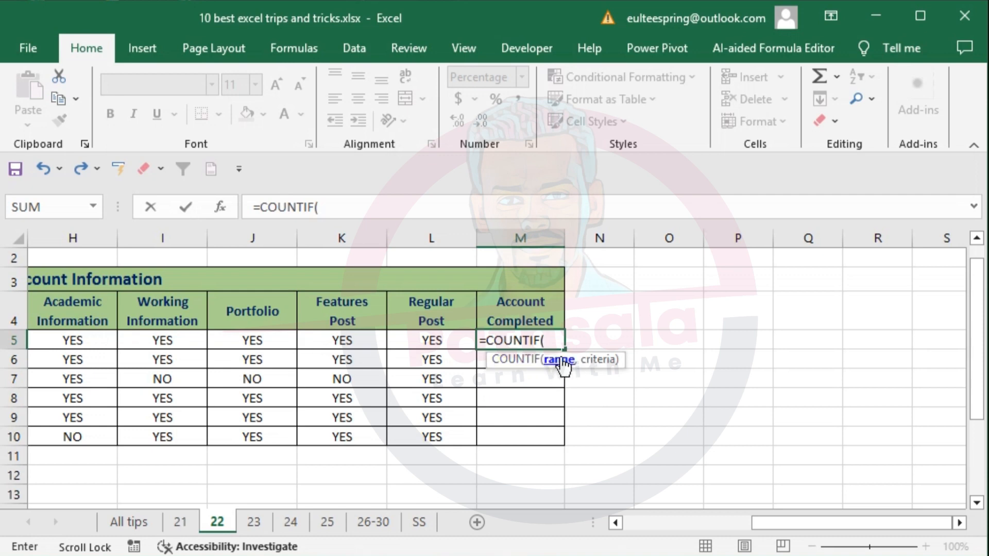
drag(811, 526, 743, 534)
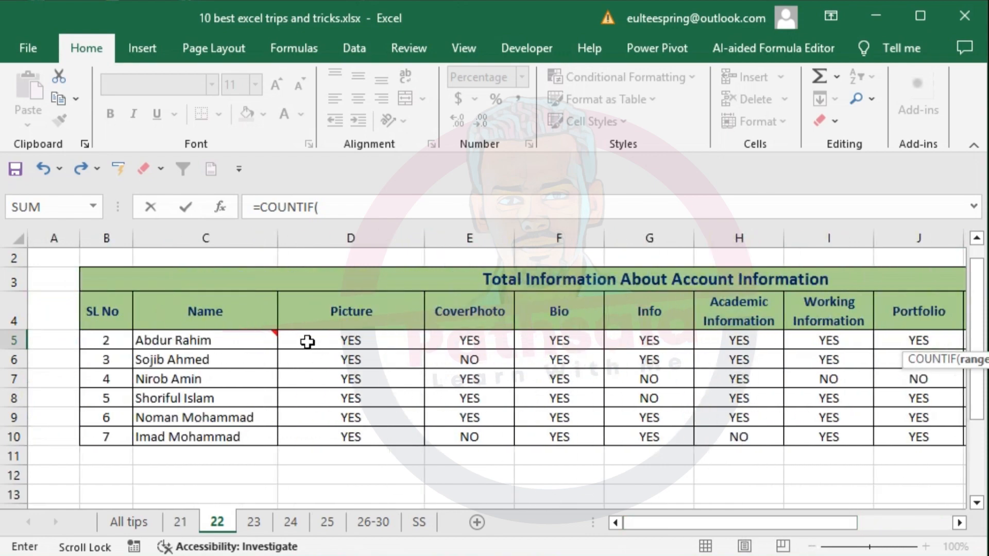
drag(322, 340, 663, 335)
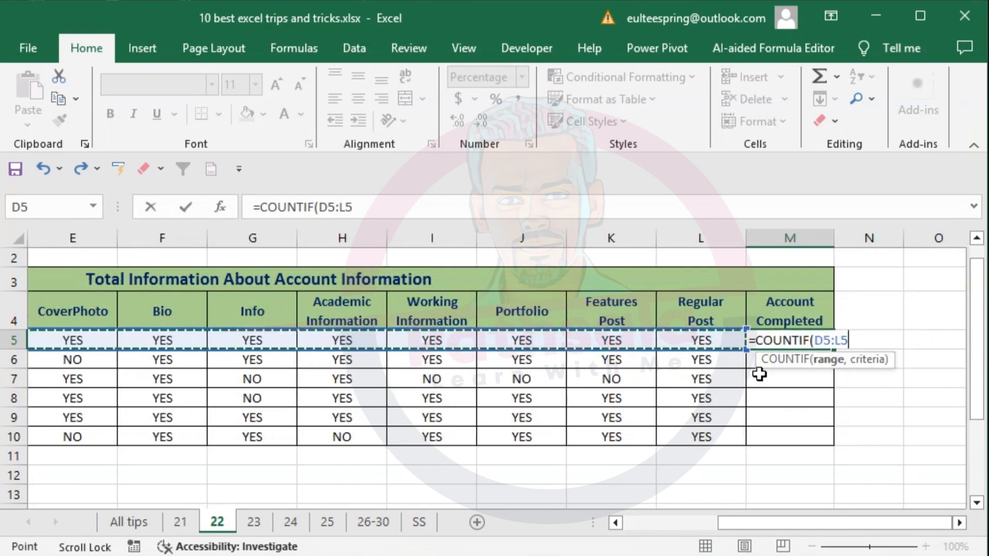
text(, "YES)
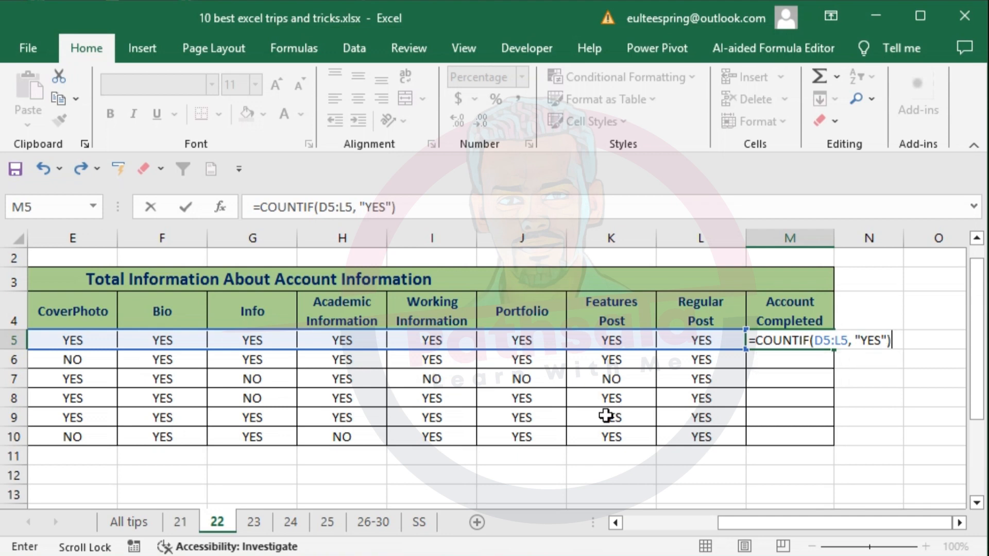
key(Return)
scroll(606, 415, up, 1)
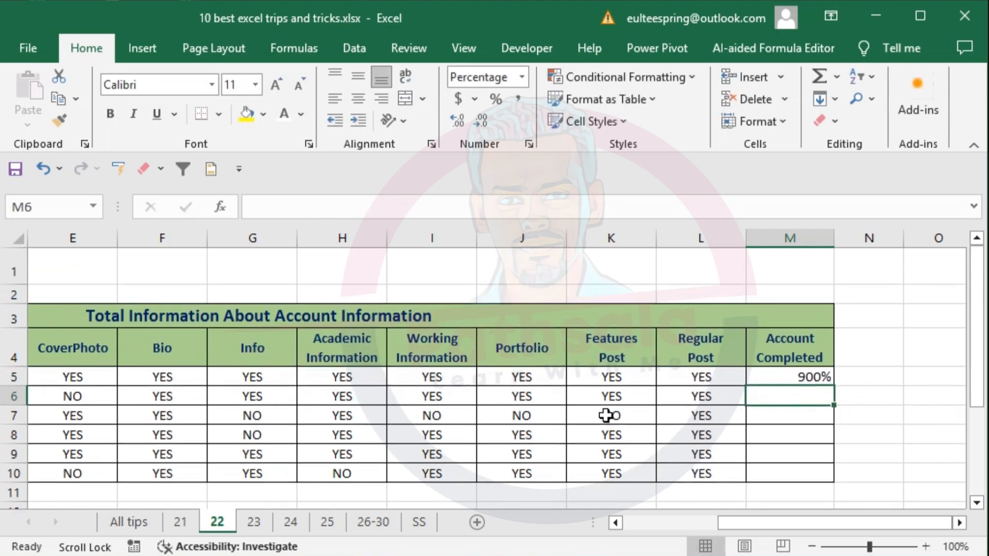
- Set the number format of cell M5 to General
click(805, 375)
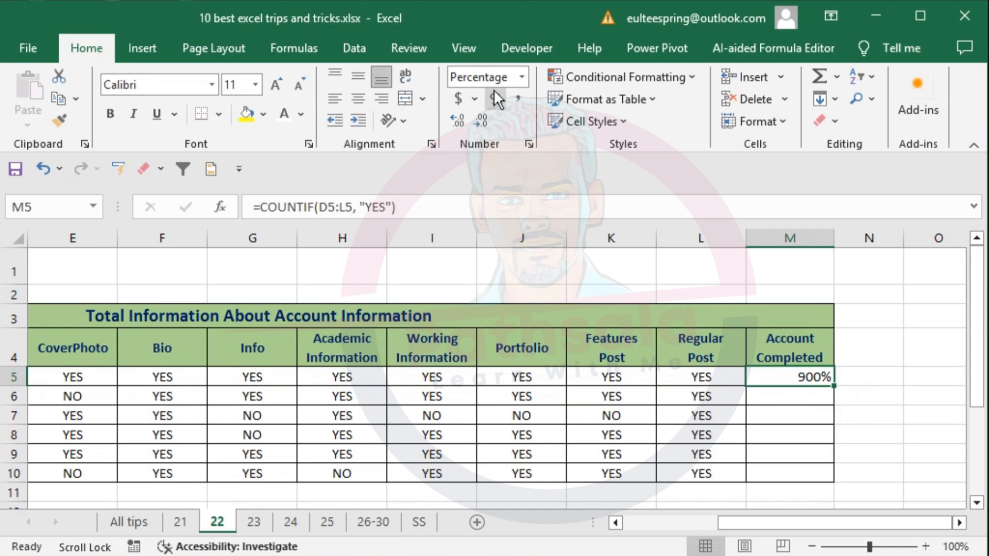
click(521, 78)
click(504, 101)
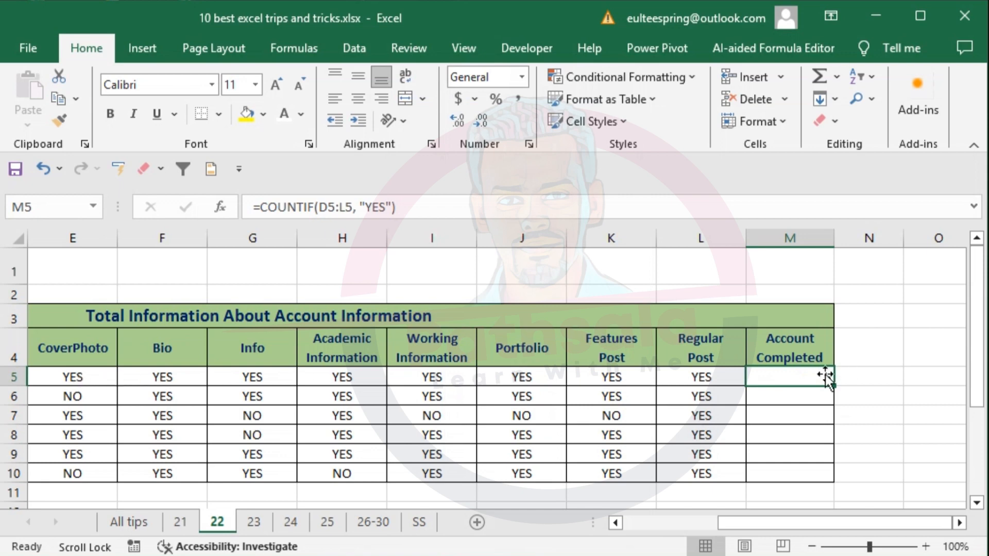
- Extend the M5 formula to divide by the non-empty cells: =COUNTIF(D5:L5, "YES")/COUNTA(D5:L5)
key(F2)
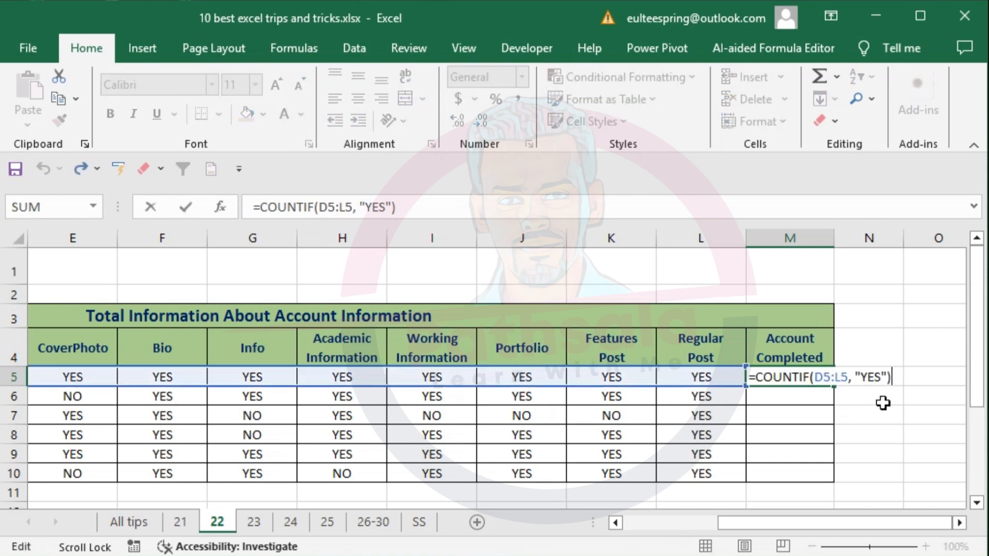
text(/)
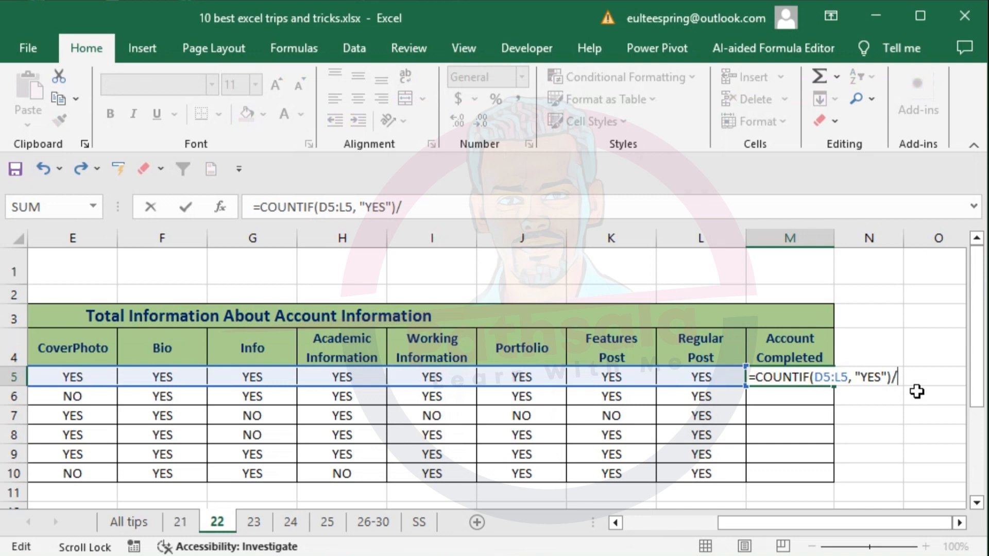
text(count)
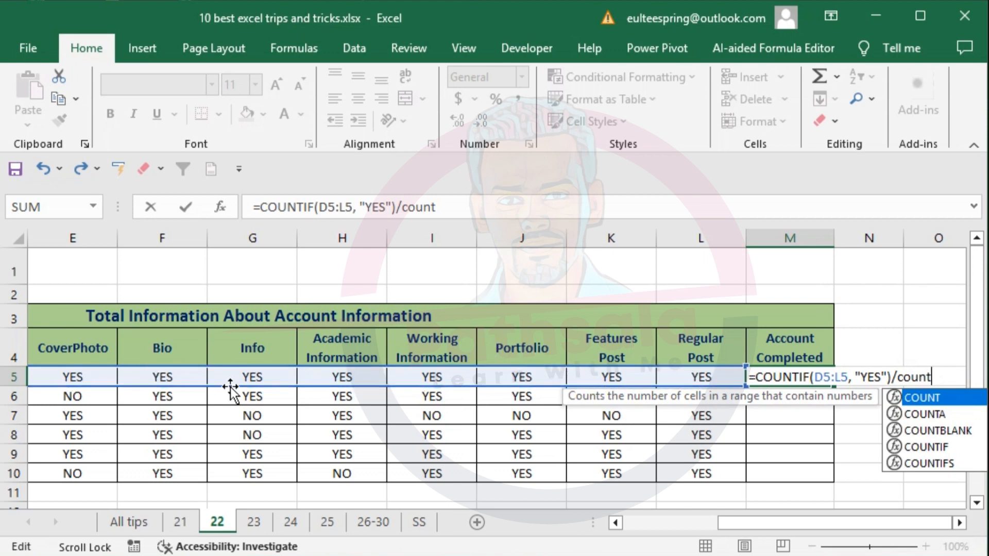
text(a)
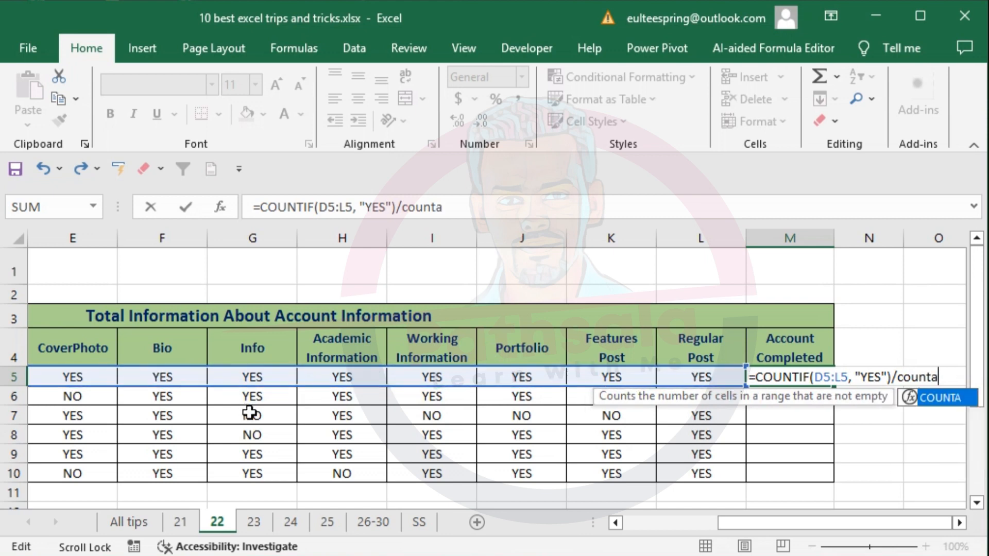
key(Tab)
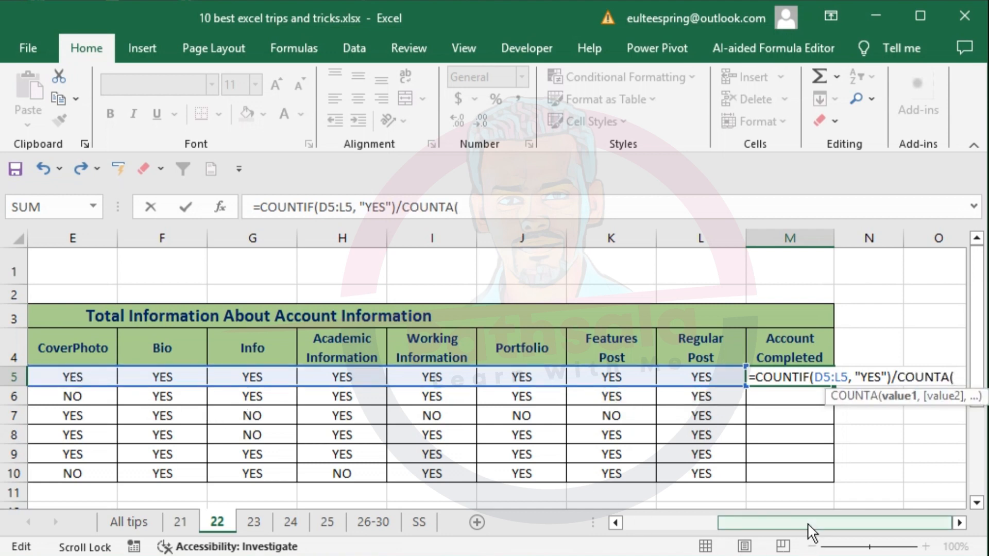
drag(812, 523, 685, 523)
drag(365, 379, 715, 386)
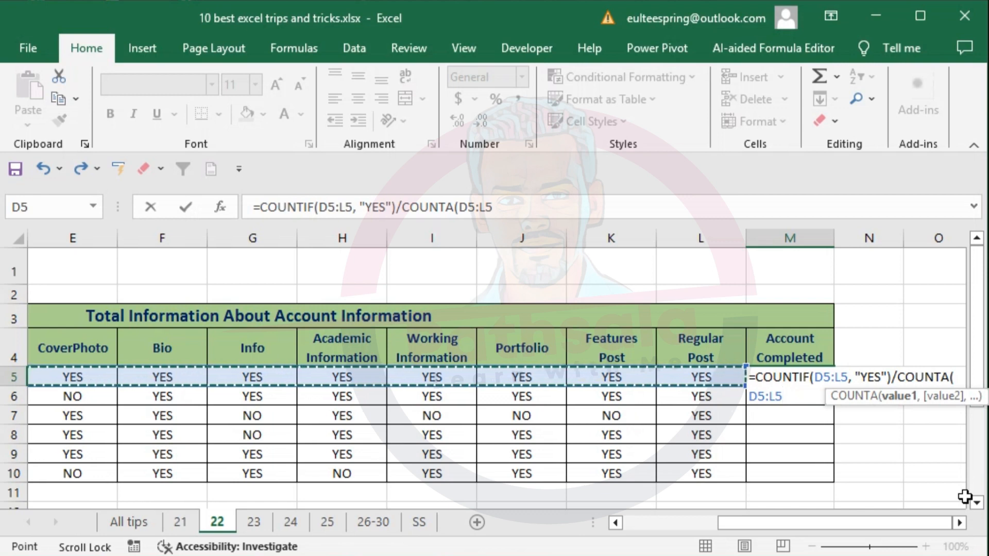
text())
key(Return)
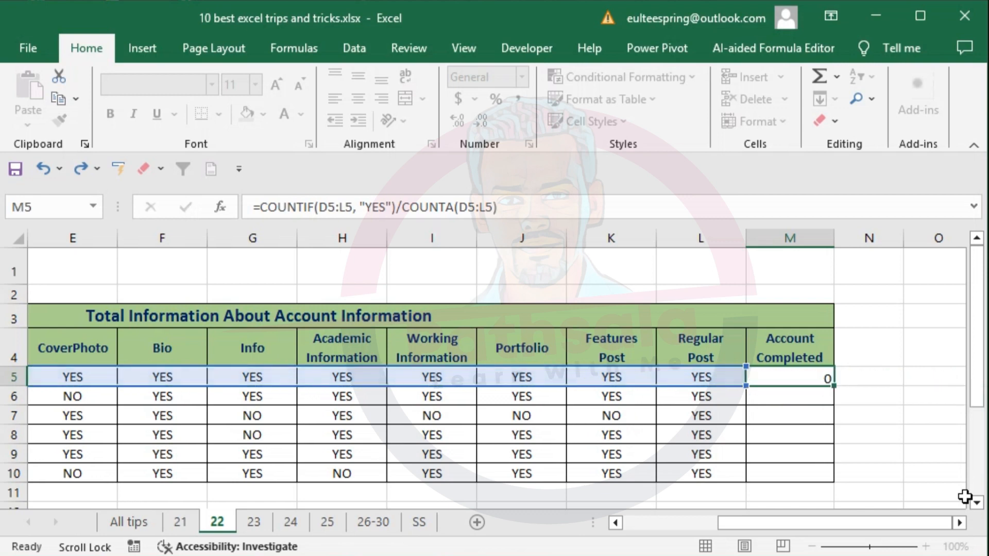
- Format cell M5 as a percentage and fill its formula down through M10
click(803, 380)
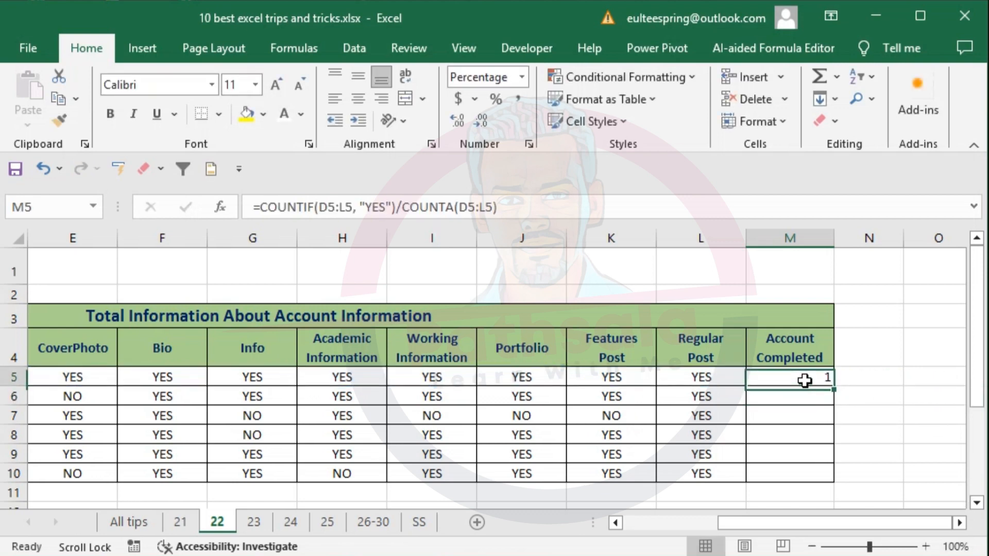
click(494, 97)
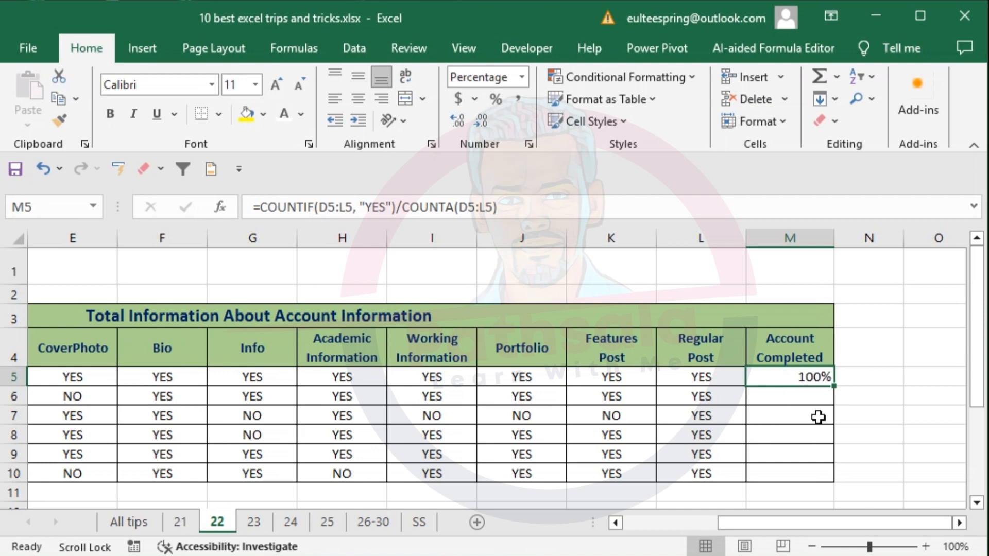
drag(834, 390, 830, 478)
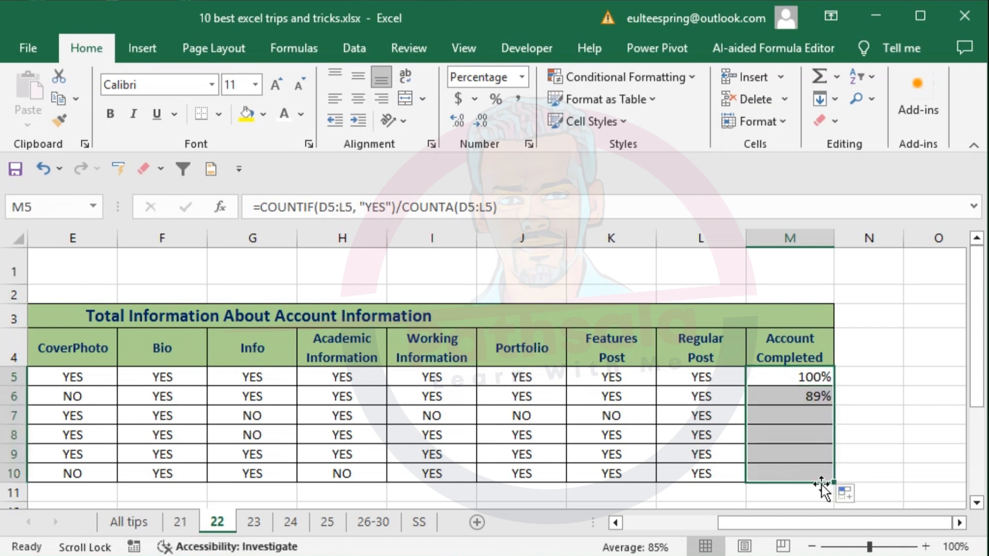
- Check the filled Account Completed results in M5:M7 and compare M7 with the answers in G7:K7
click(816, 377)
click(810, 399)
click(815, 415)
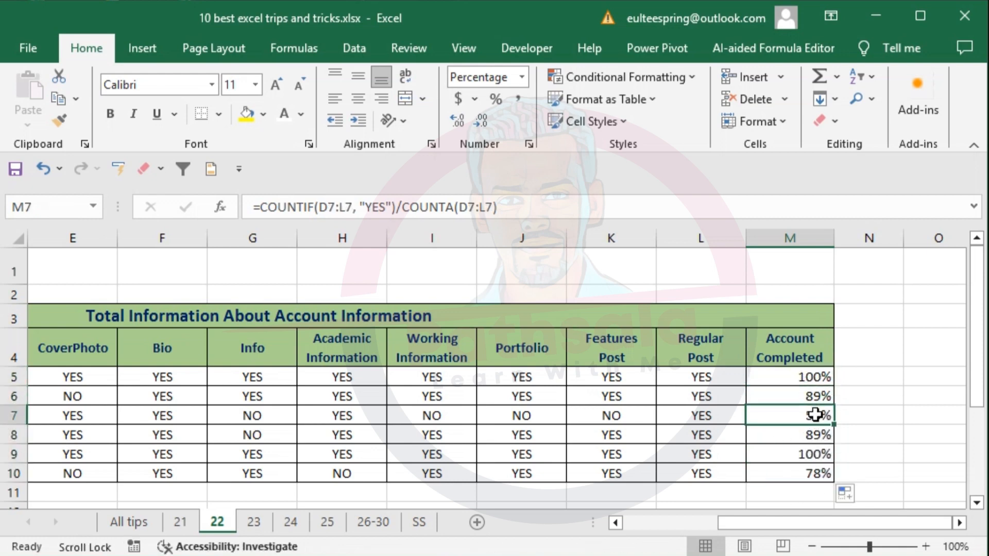
drag(623, 415, 265, 412)
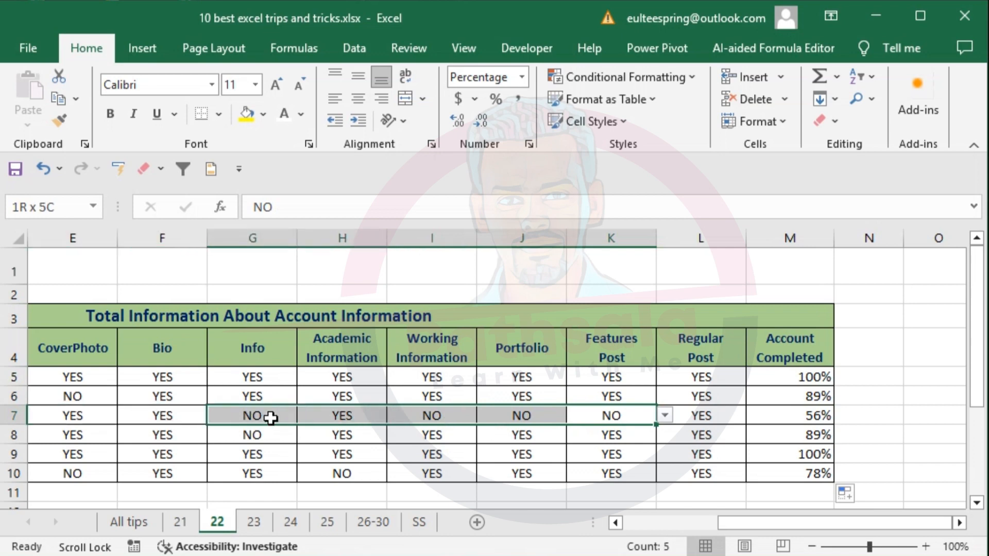
click(815, 415)
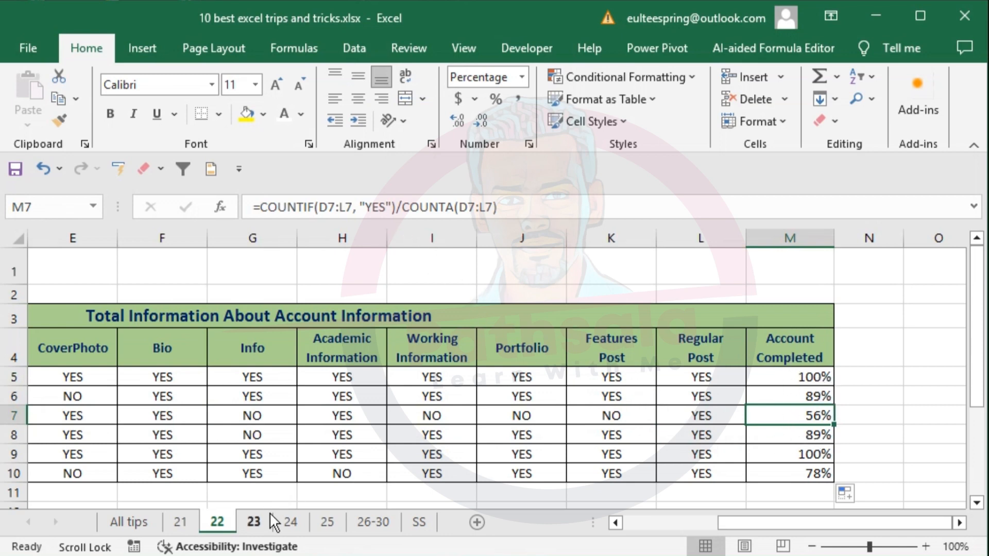
- Open sheet 23, the Picture Water Mark tip, and display it in Page Layout view
click(254, 522)
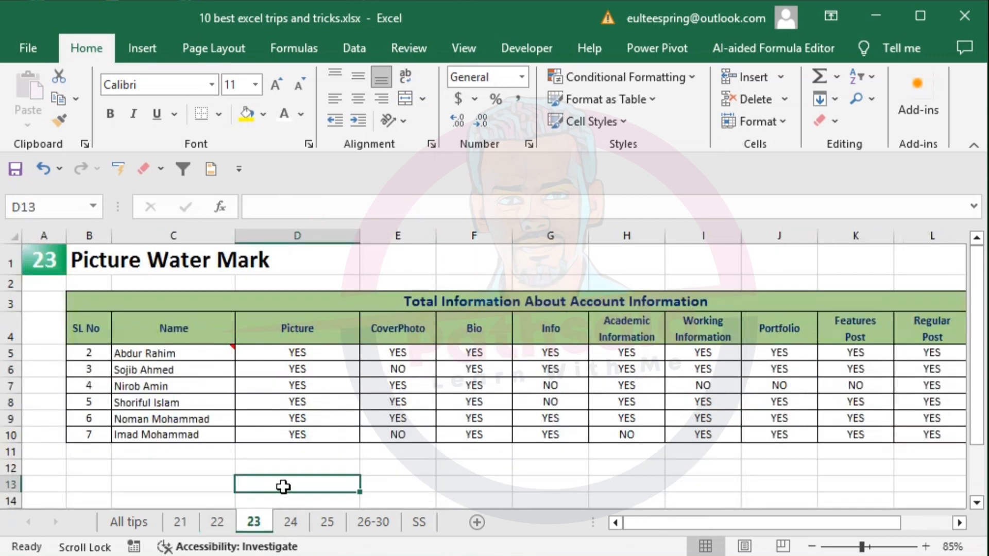
click(45, 258)
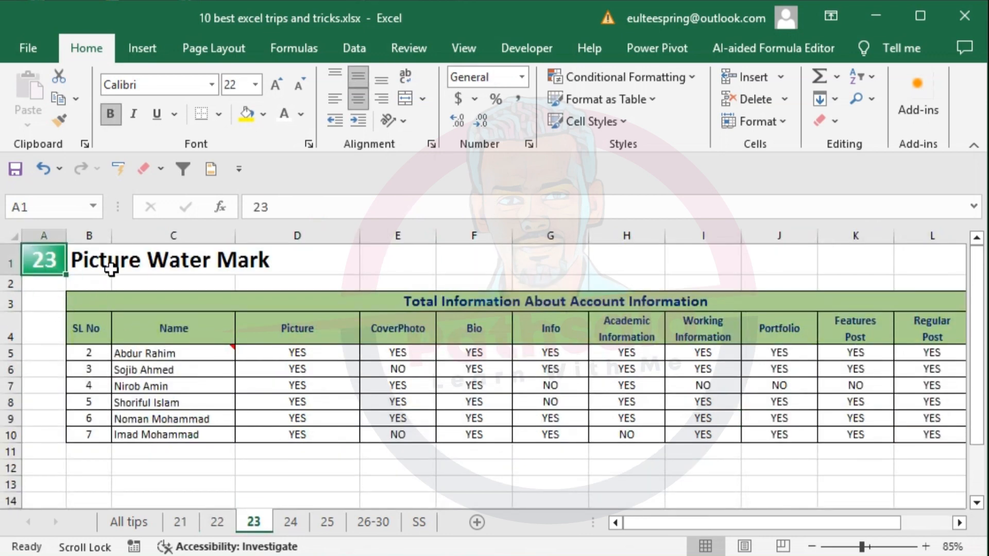
click(196, 266)
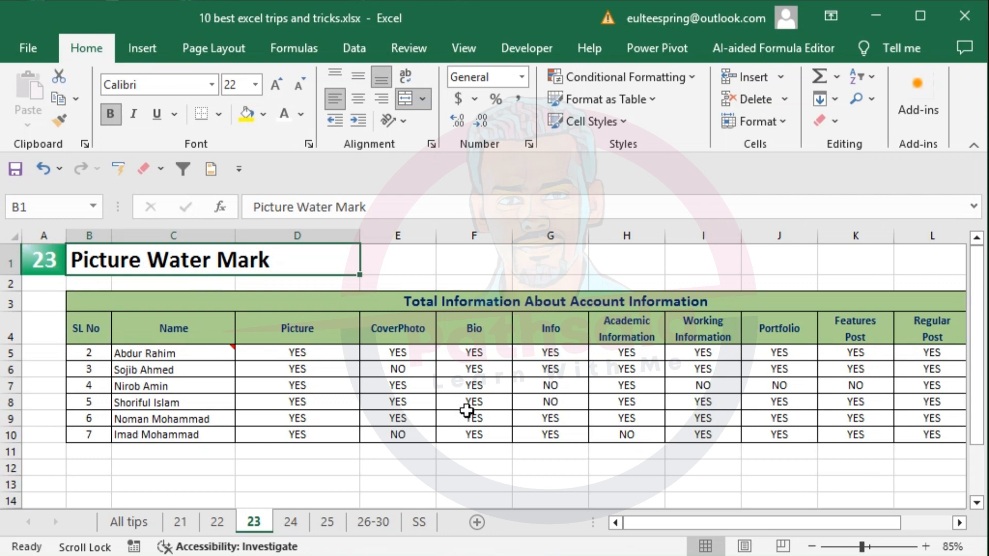
click(212, 51)
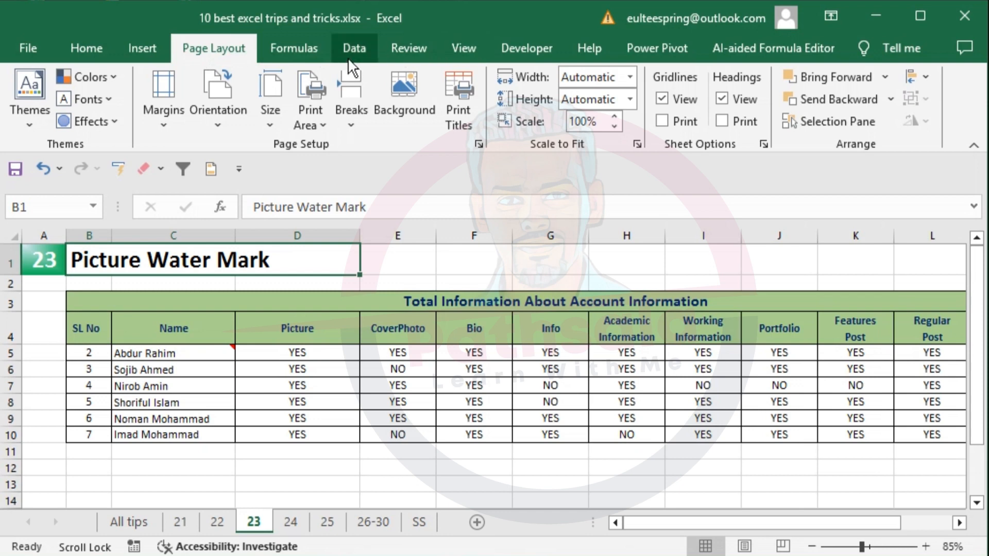
click(408, 49)
click(470, 47)
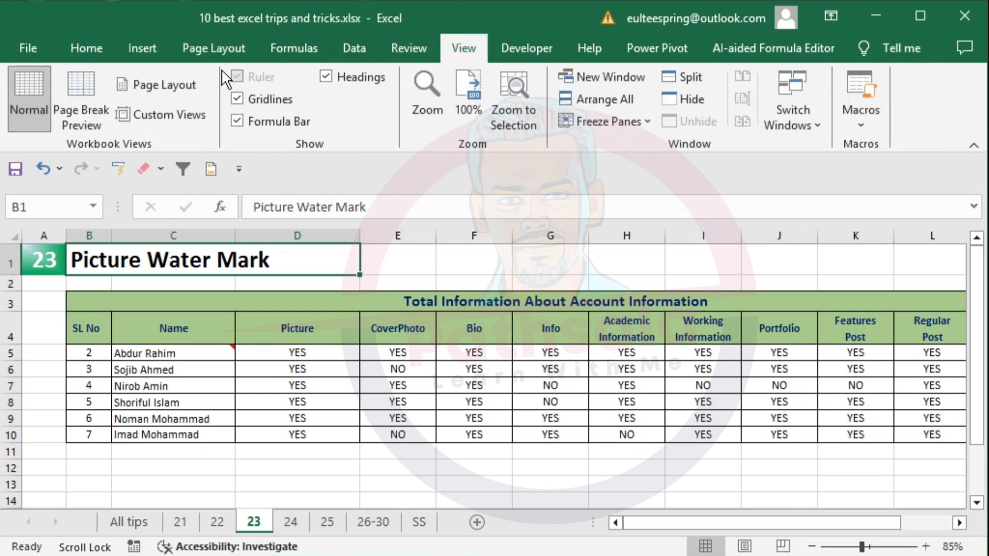
click(170, 83)
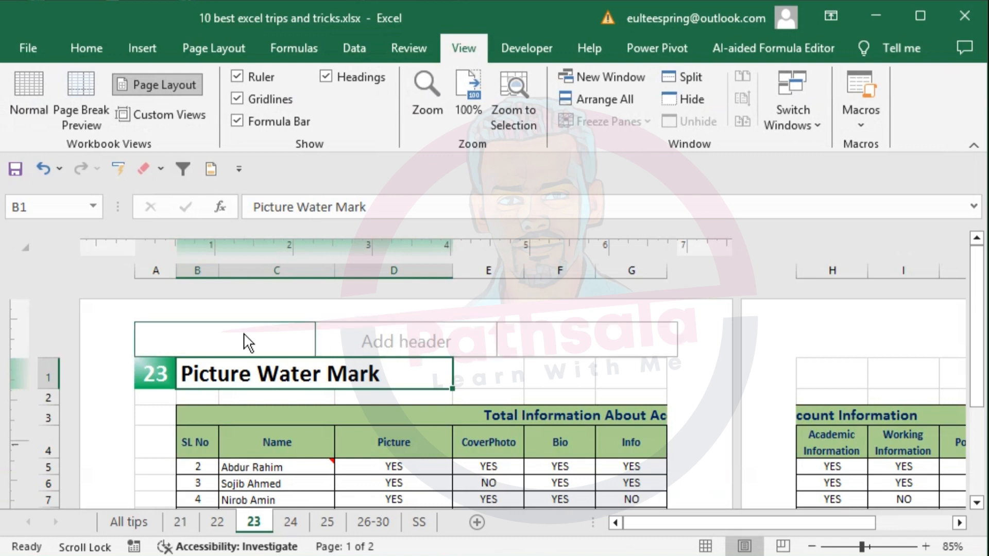
- Insert the picture emoji-4.jpg from the Images folder into the centre header section of sheet 23
click(405, 339)
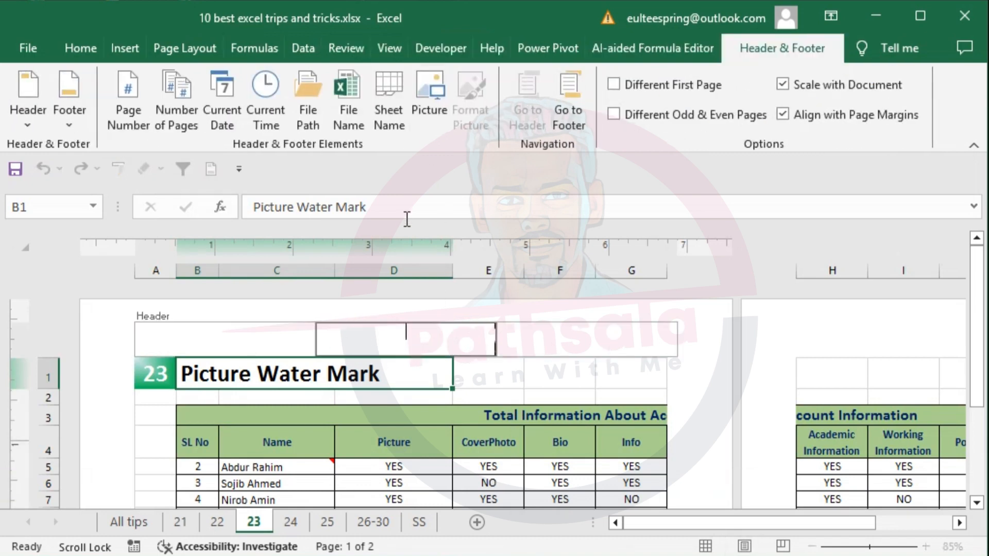
click(427, 80)
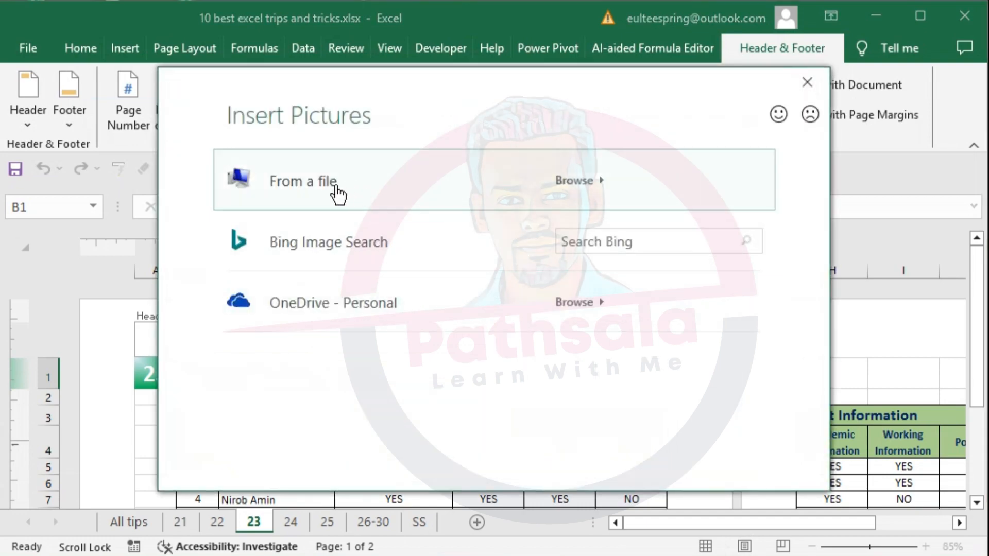
click(336, 187)
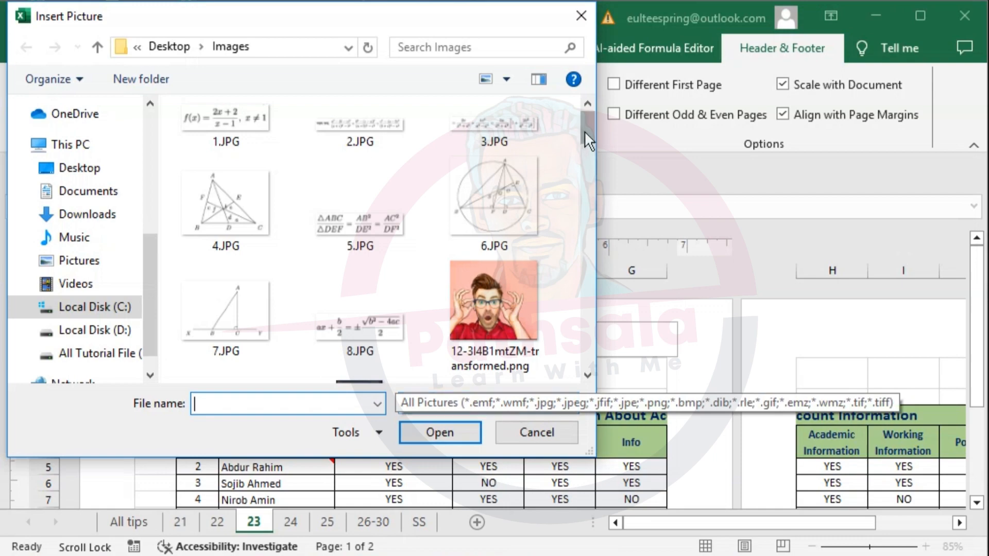
drag(585, 131, 583, 219)
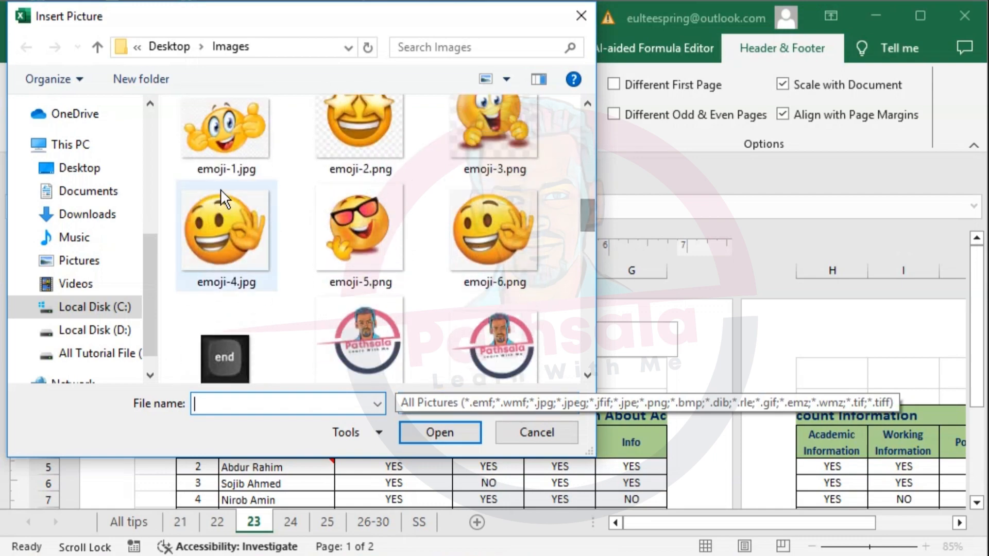
click(231, 224)
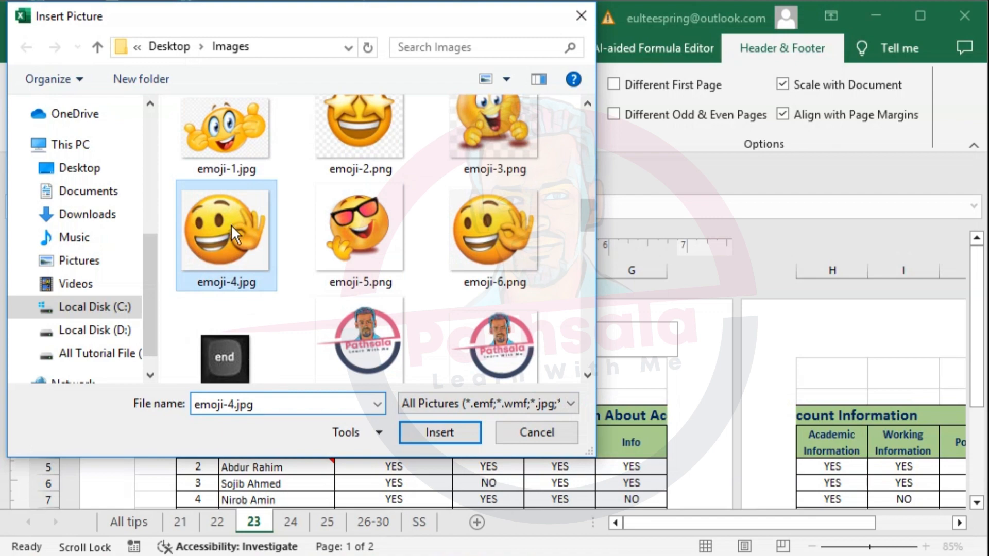
click(437, 434)
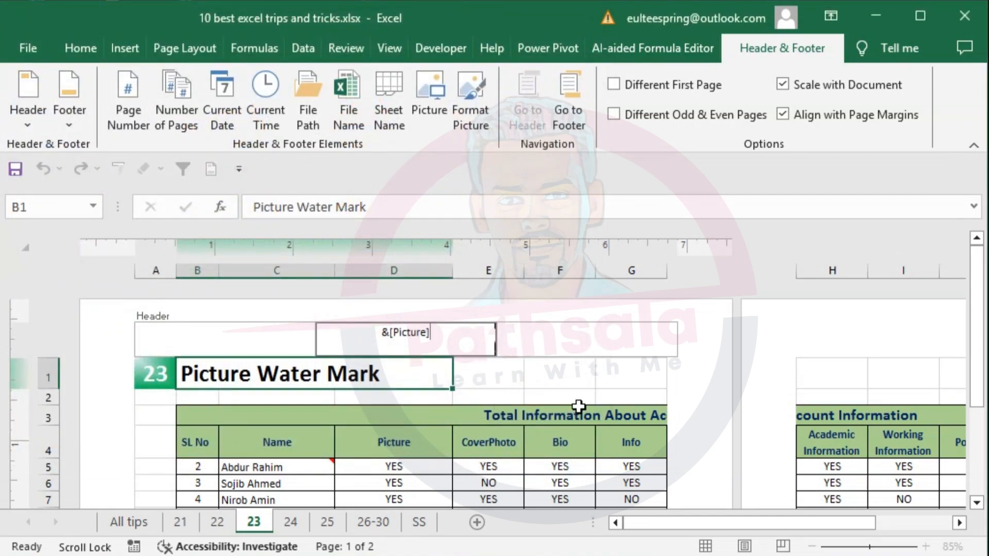
click(574, 385)
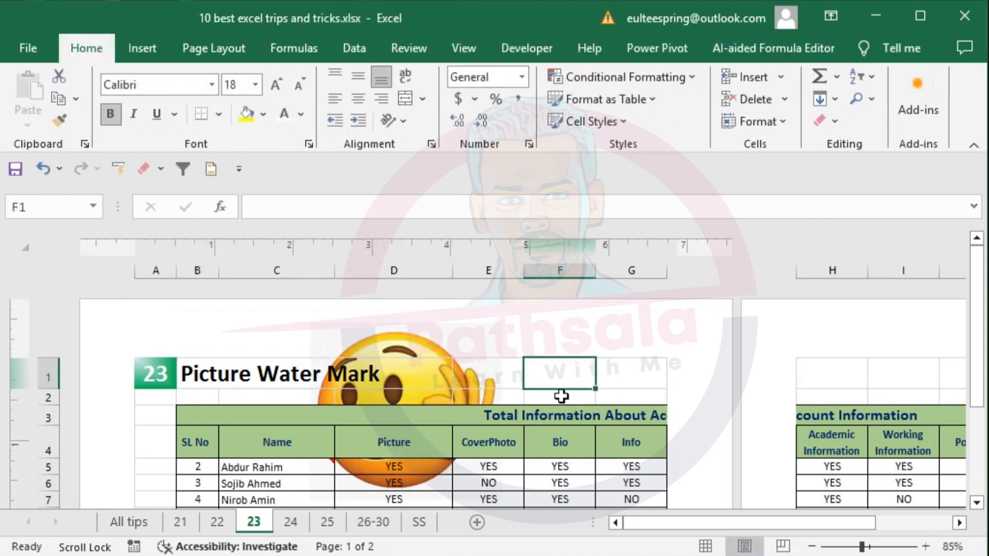
- Format the header picture with the Washout color setting so it appears as a watermark
click(412, 334)
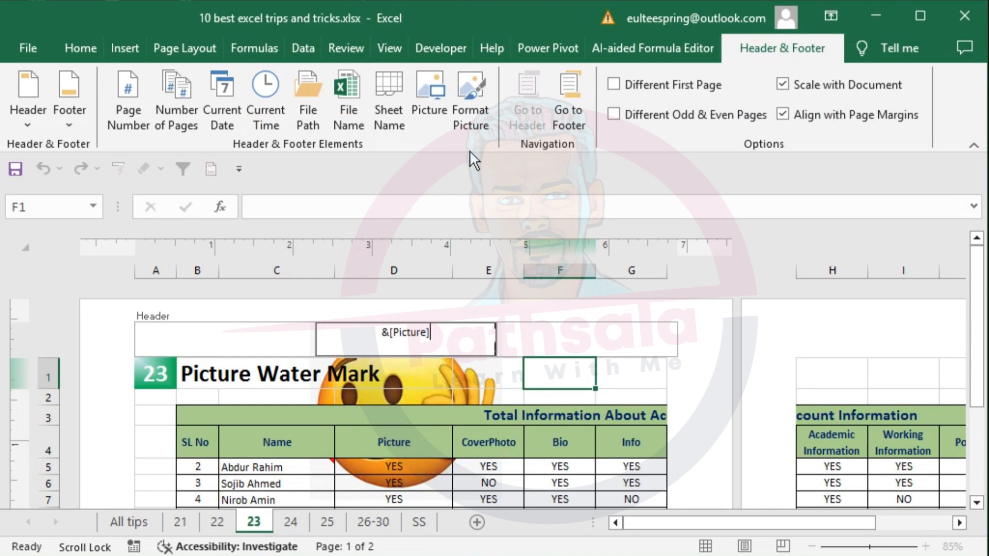
click(478, 81)
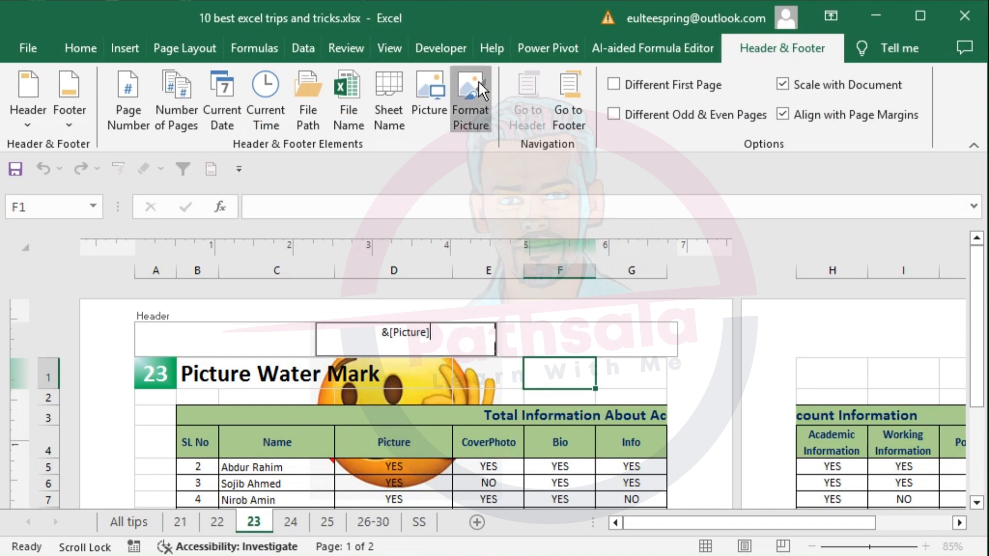
click(356, 114)
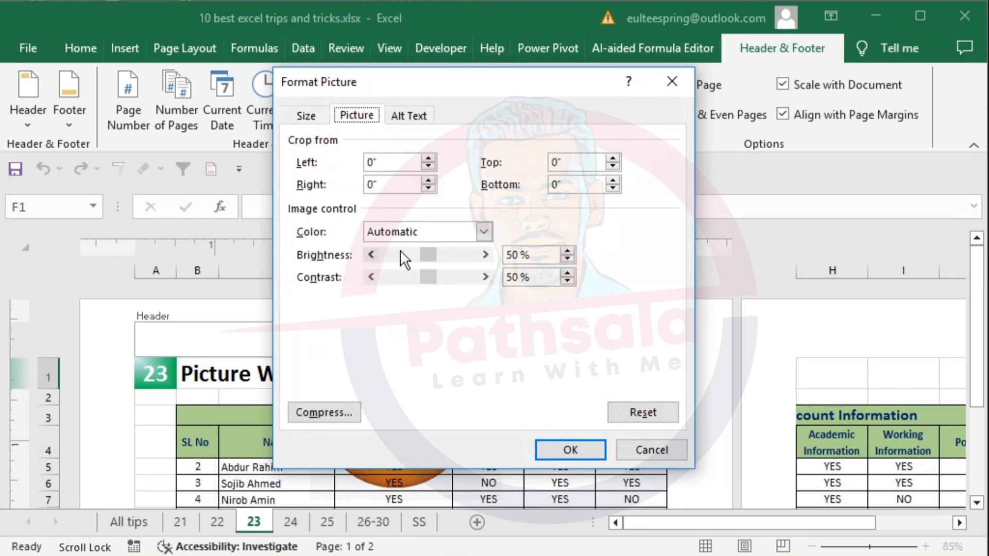
click(460, 232)
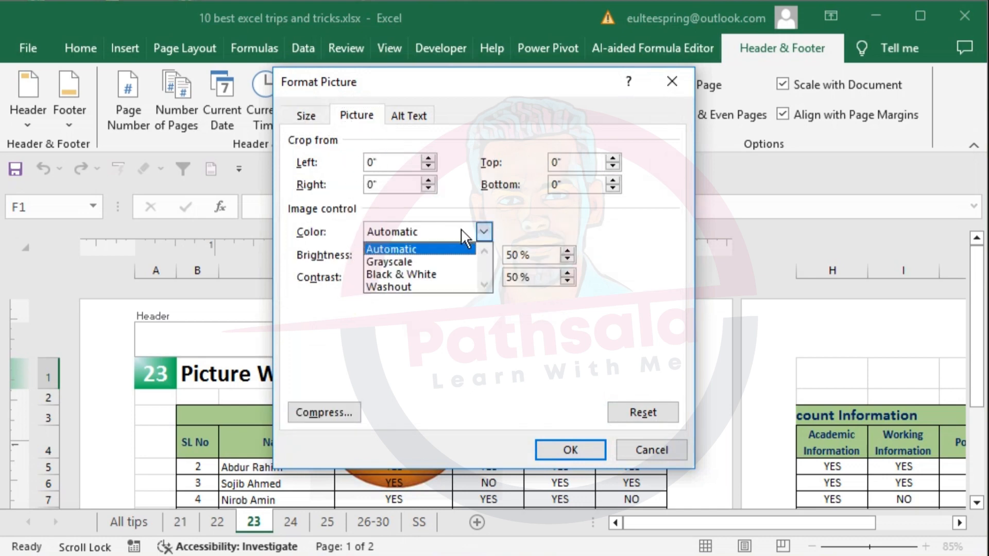
click(399, 282)
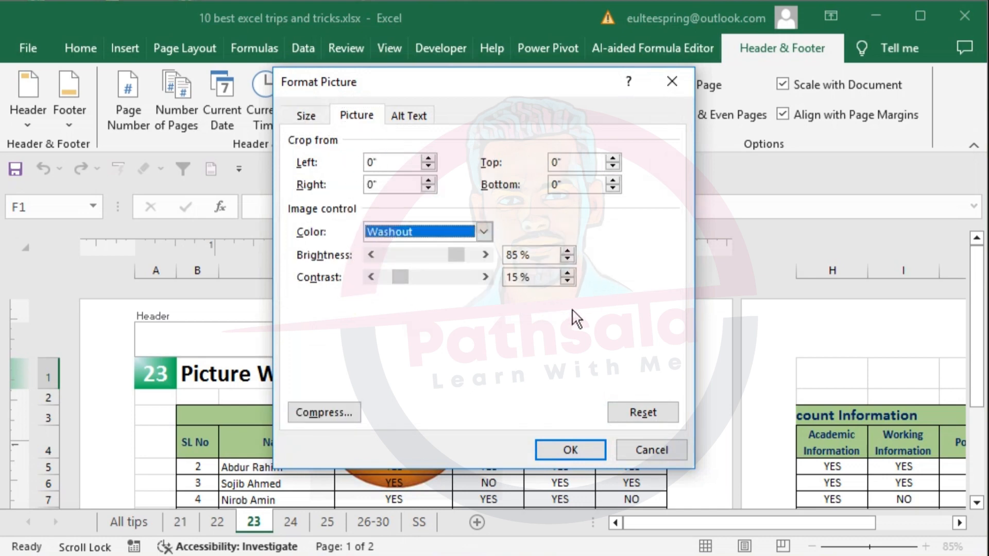
click(571, 447)
click(404, 382)
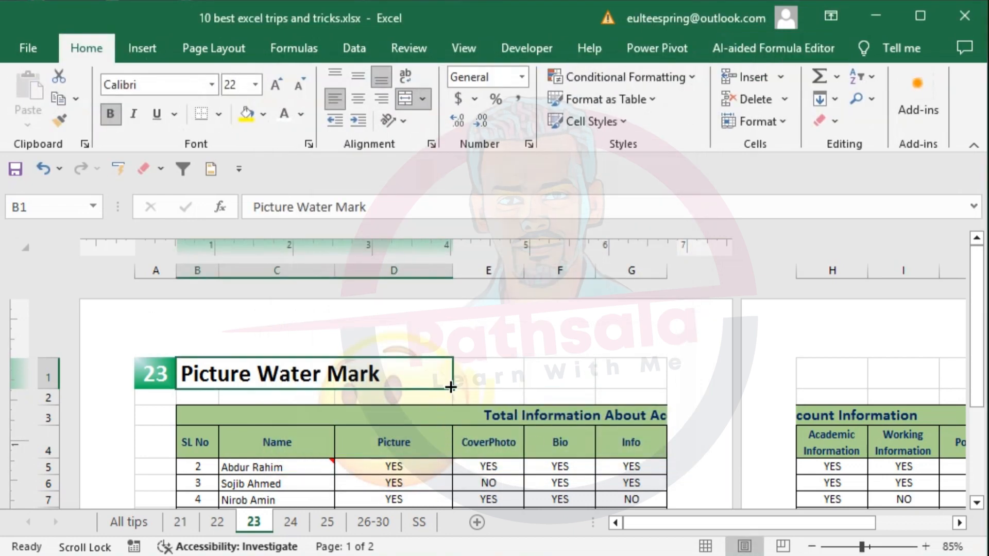
- Raise the brightness of the header watermark picture slightly and check how it looks behind the table
click(412, 343)
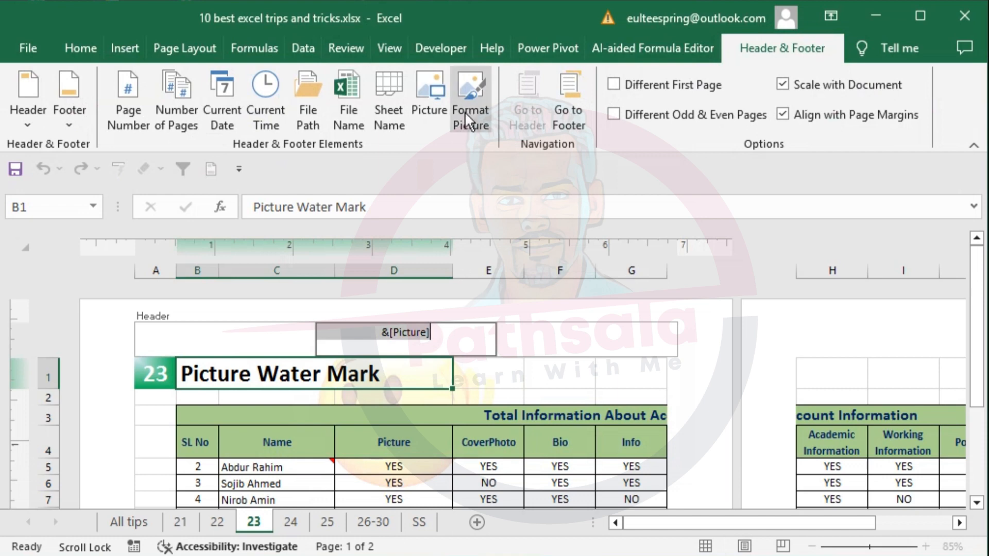
click(469, 88)
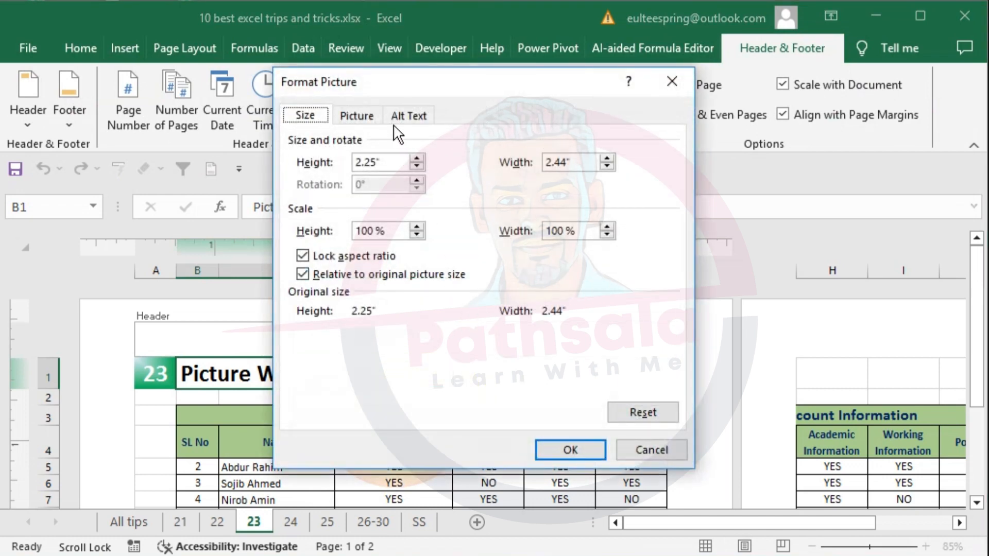
click(355, 118)
click(568, 251)
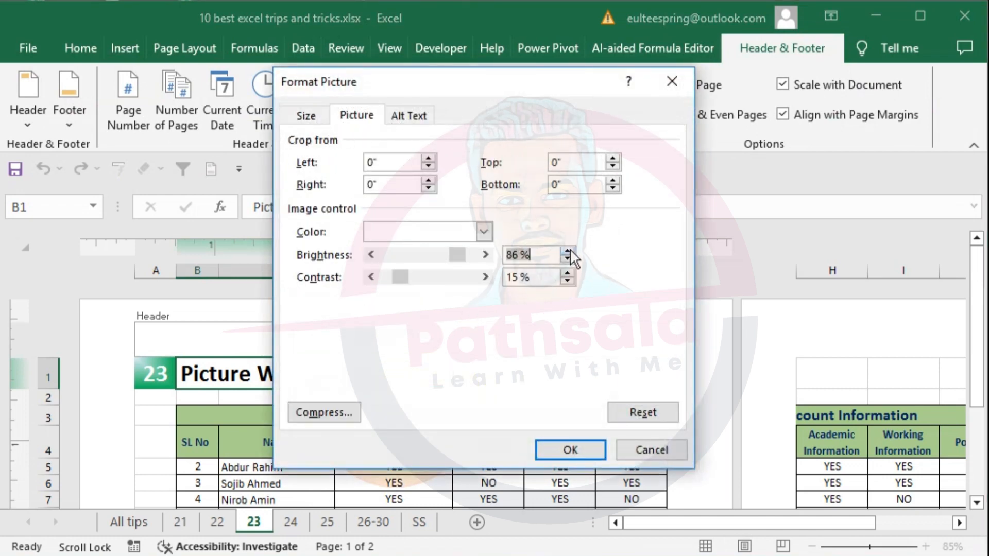
click(568, 251)
click(568, 251)
click(568, 251)
click(568, 251)
click(571, 449)
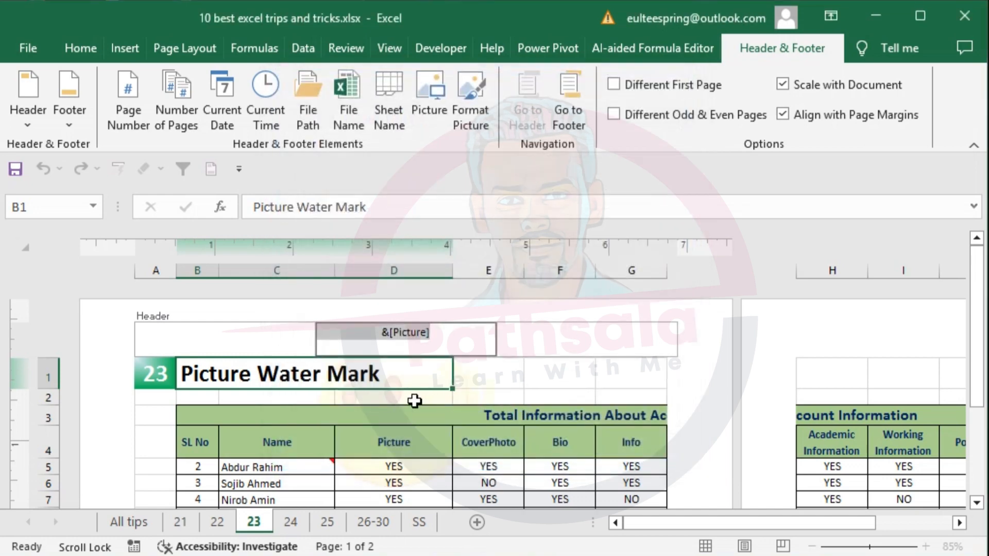
click(505, 382)
scroll(457, 443, down, 2)
scroll(456, 443, up, 2)
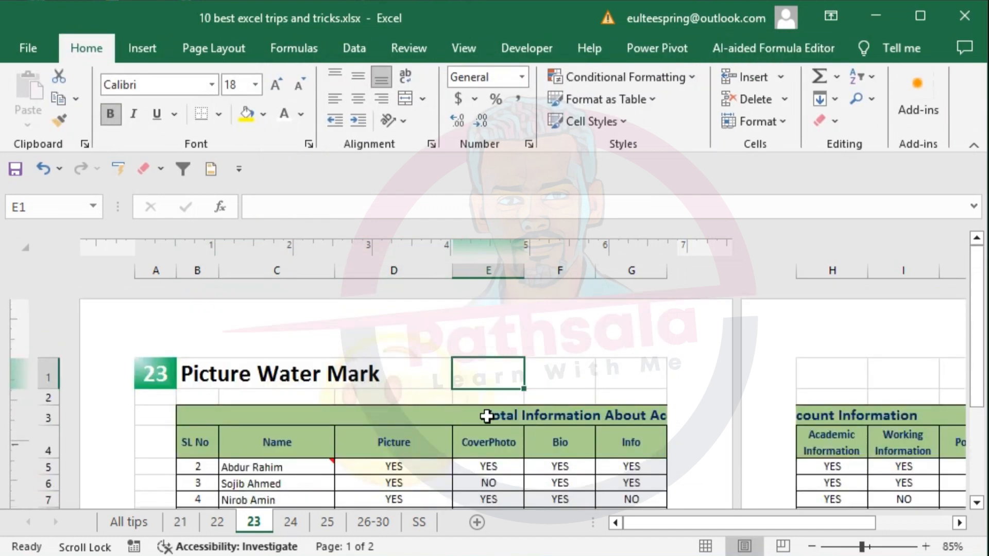
scroll(486, 417, down, 1)
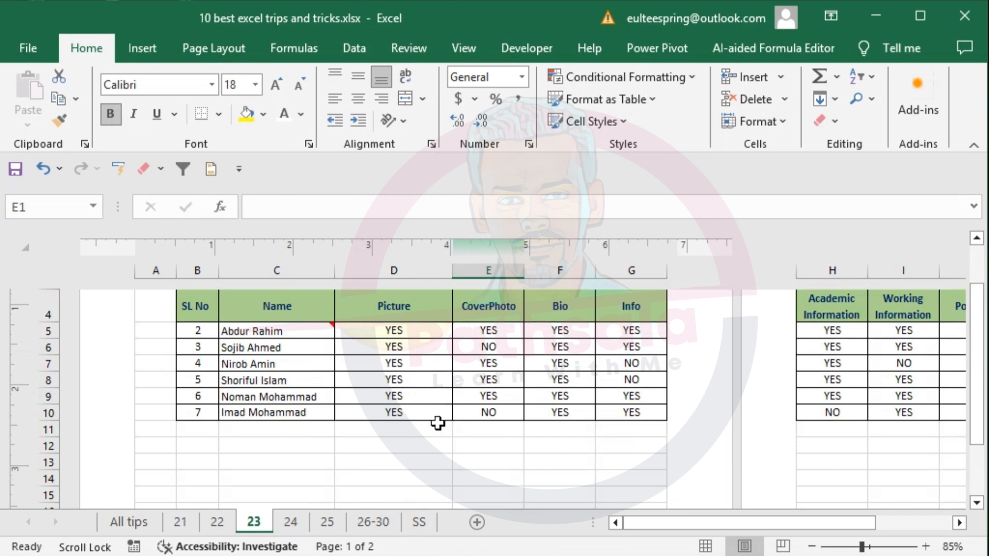
- Open sheet 24 and examine the Goal Seek title, the T-Shirt product, the Cost Per T-Shirt table and its Total Cost formula
click(289, 523)
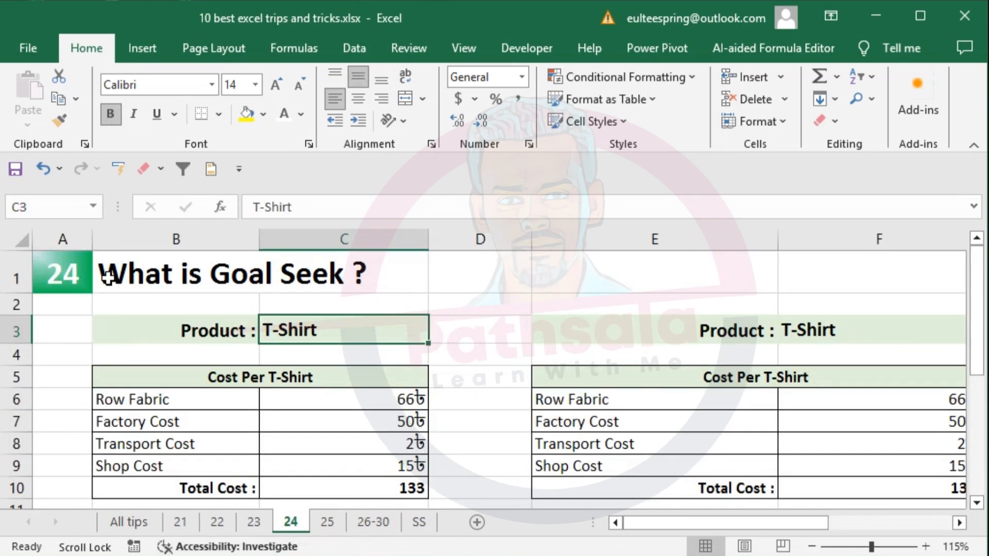
click(276, 280)
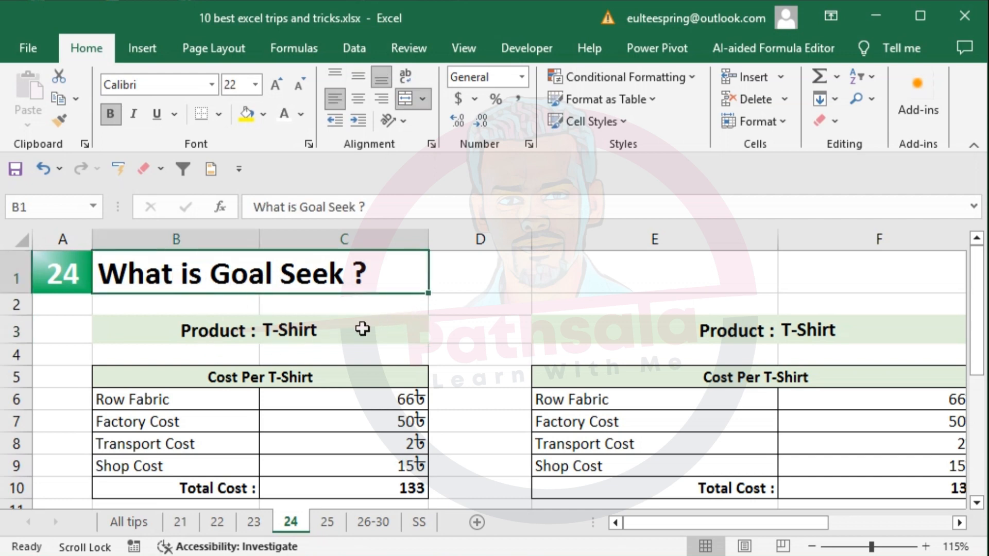
click(339, 331)
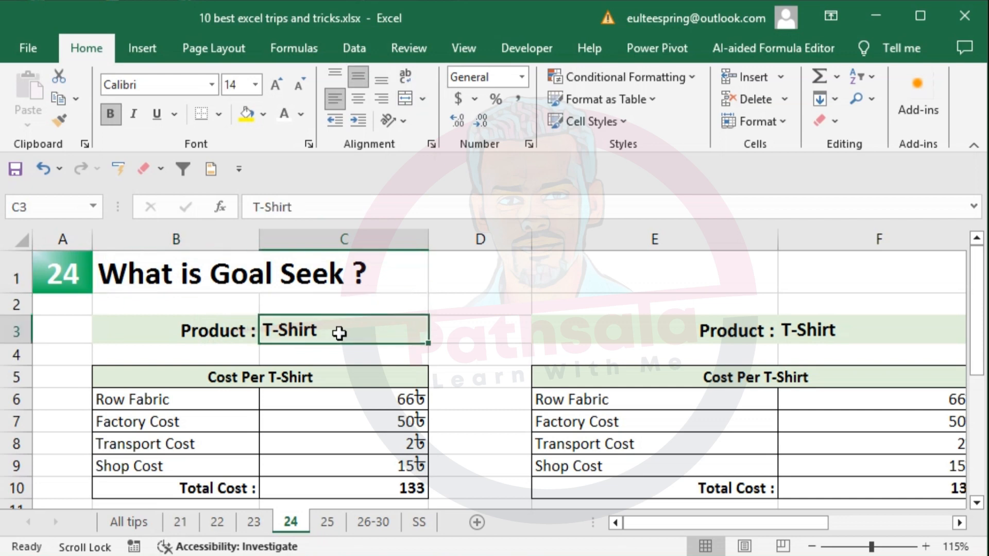
click(333, 377)
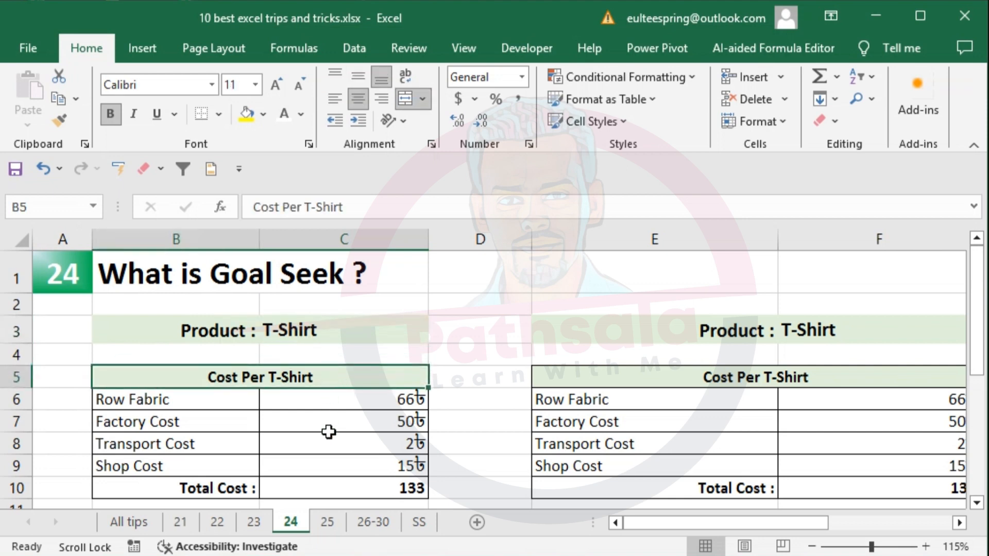
drag(208, 379, 315, 416)
click(242, 333)
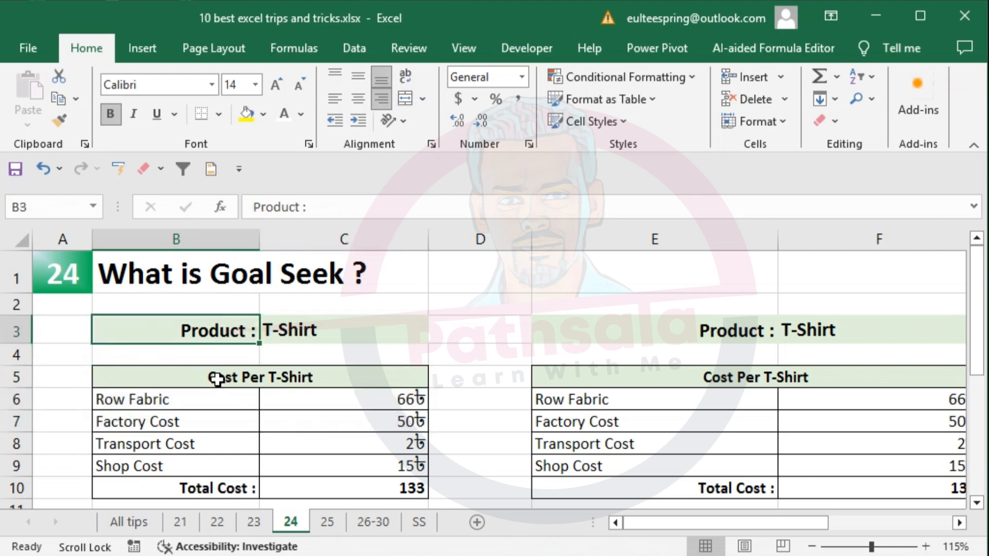
drag(214, 378, 356, 489)
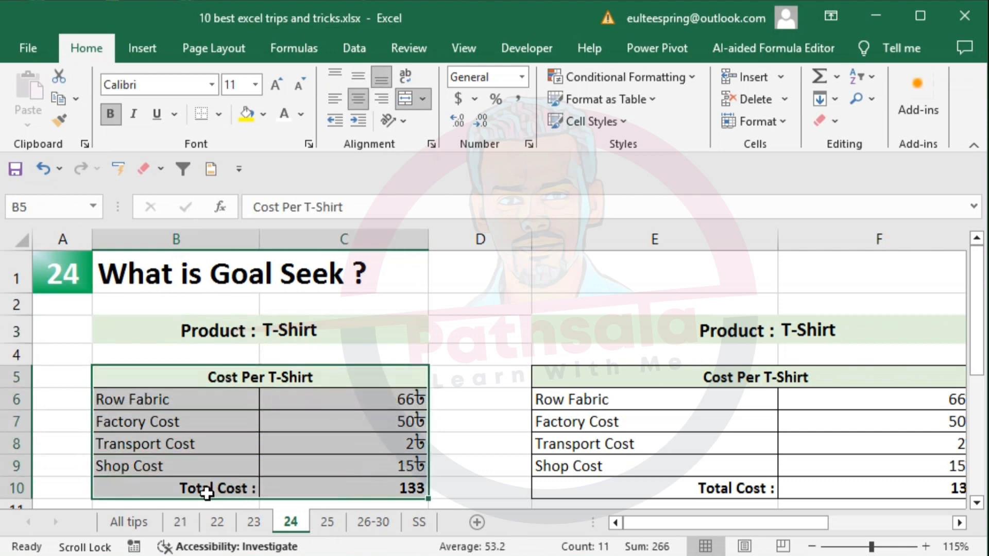
click(352, 488)
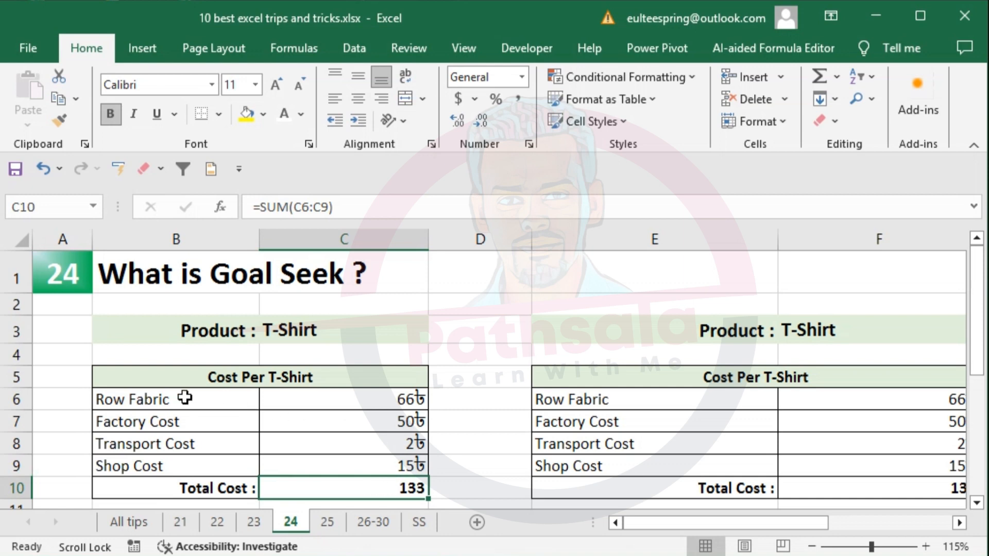
- Go through the Row Fabric, Factory Cost, Transport Cost and Shop Cost rows of the Cost Per T-Shirt table
drag(185, 398, 268, 401)
click(190, 420)
click(197, 443)
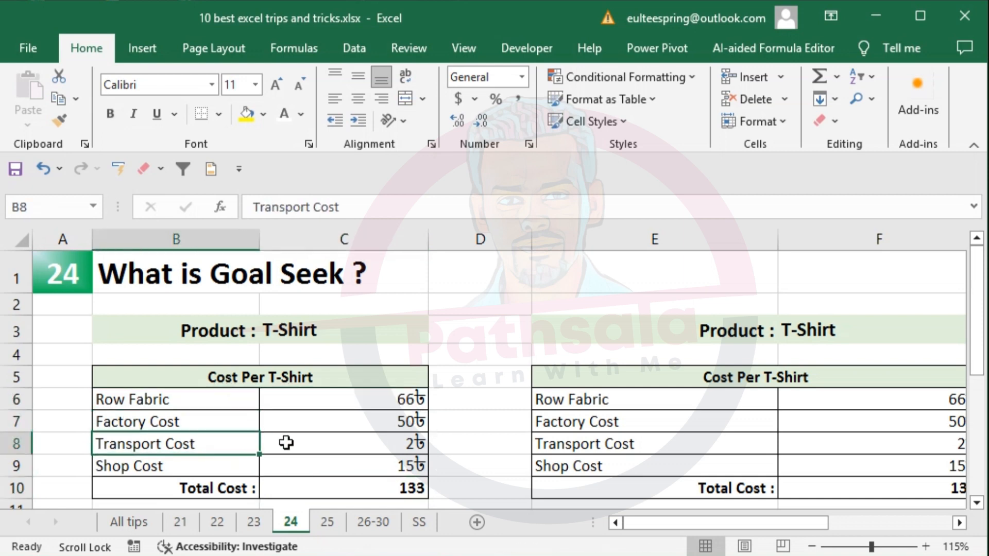
scroll(198, 408, down, 1)
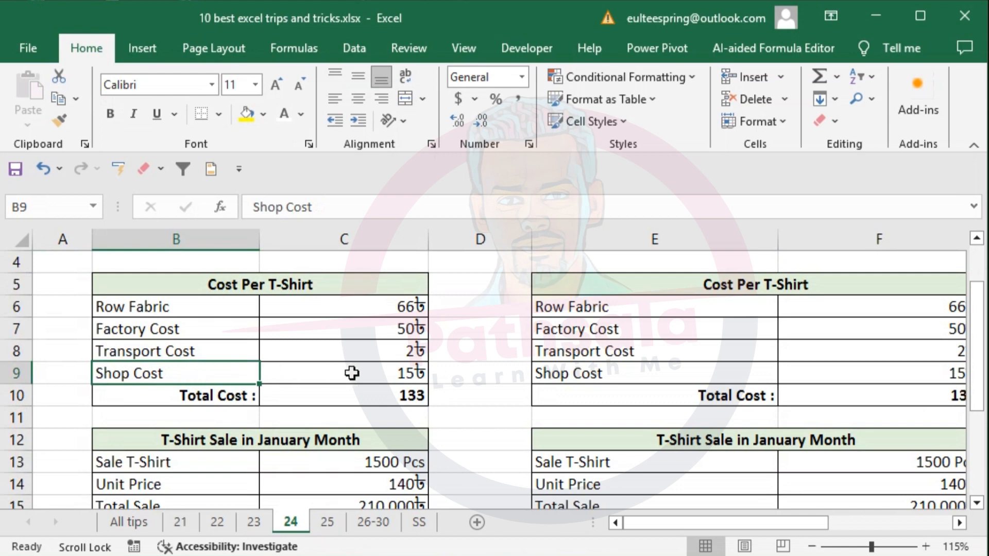
click(367, 372)
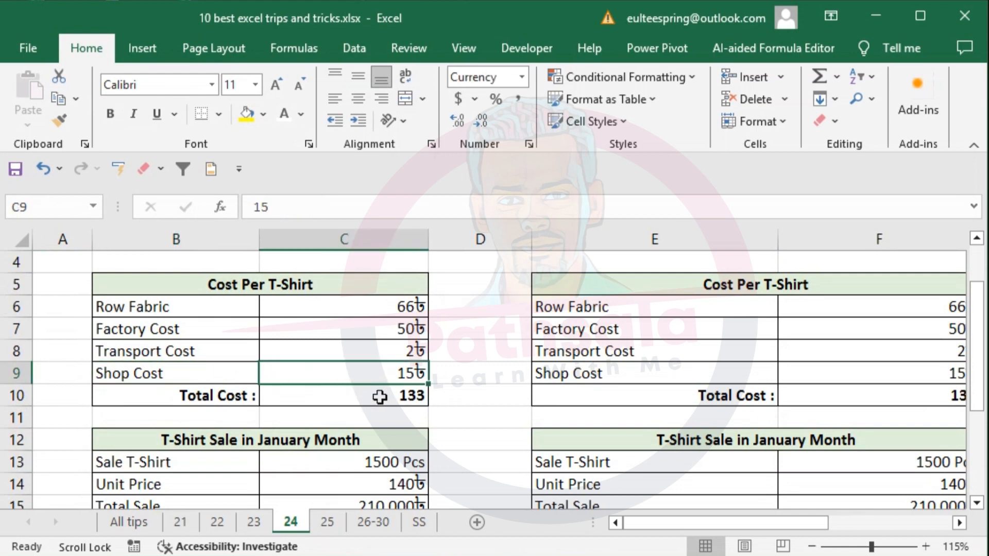
- Examine the Total Cost formula, the rows of the first T-Shirt Sale in January Month table and its Total Profit formula
click(379, 397)
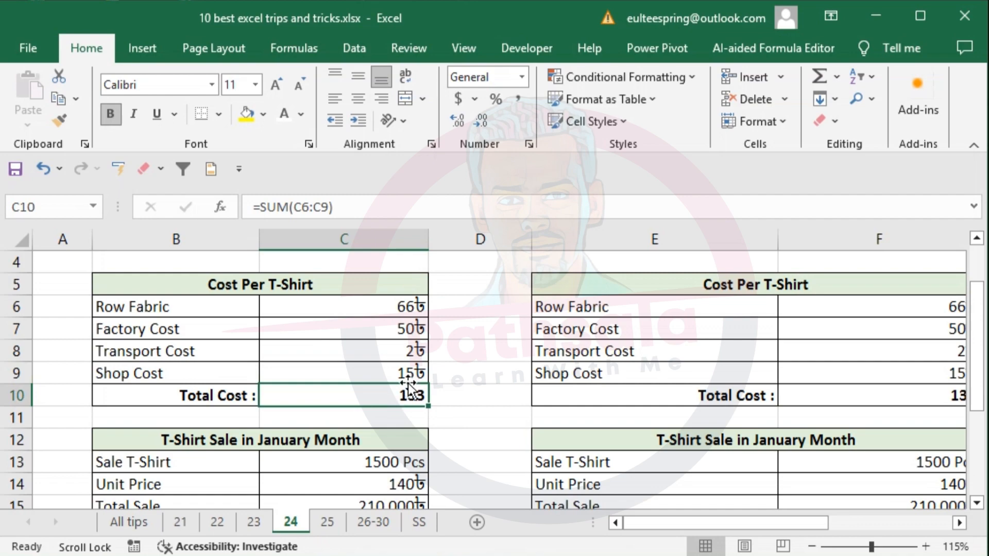
scroll(403, 394, down, 3)
scroll(406, 371, up, 1)
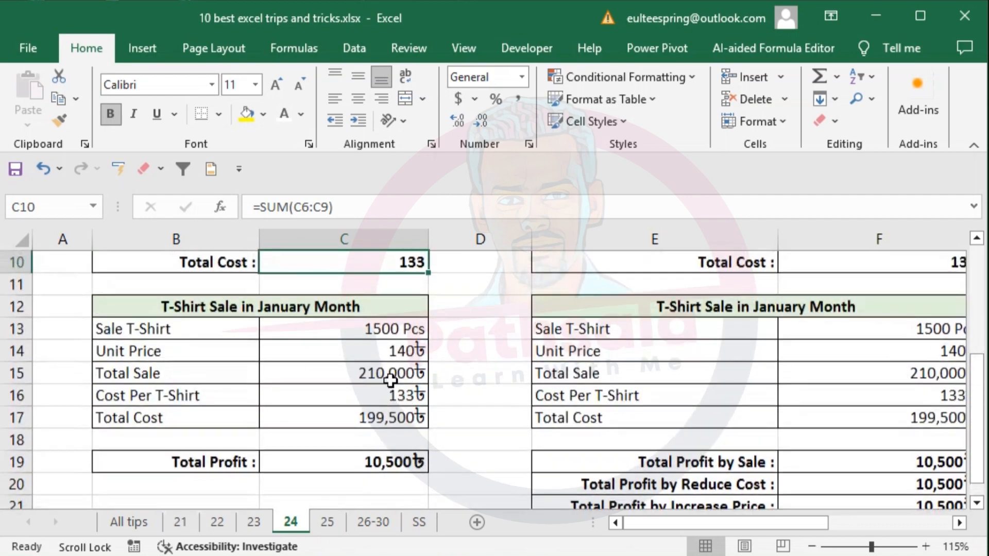
click(157, 331)
click(326, 309)
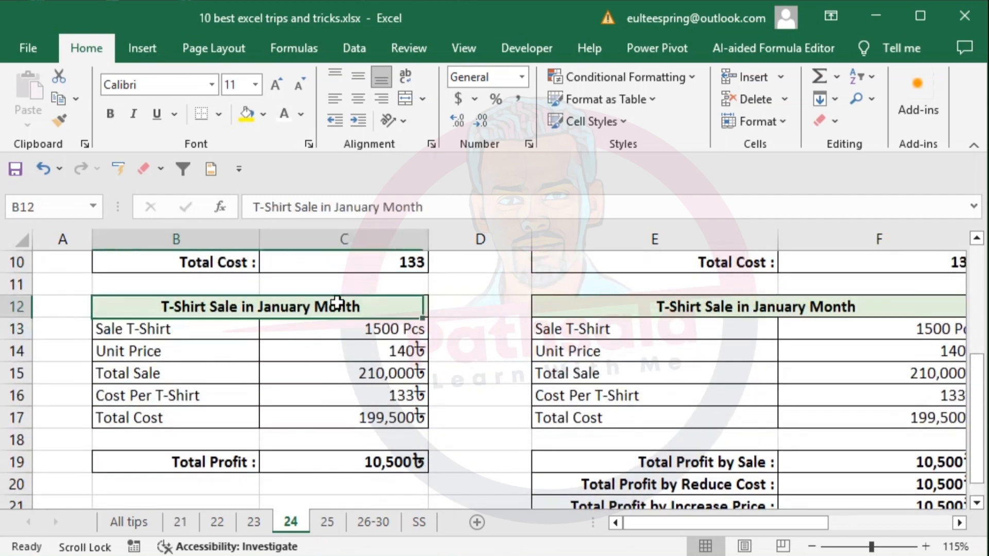
click(380, 323)
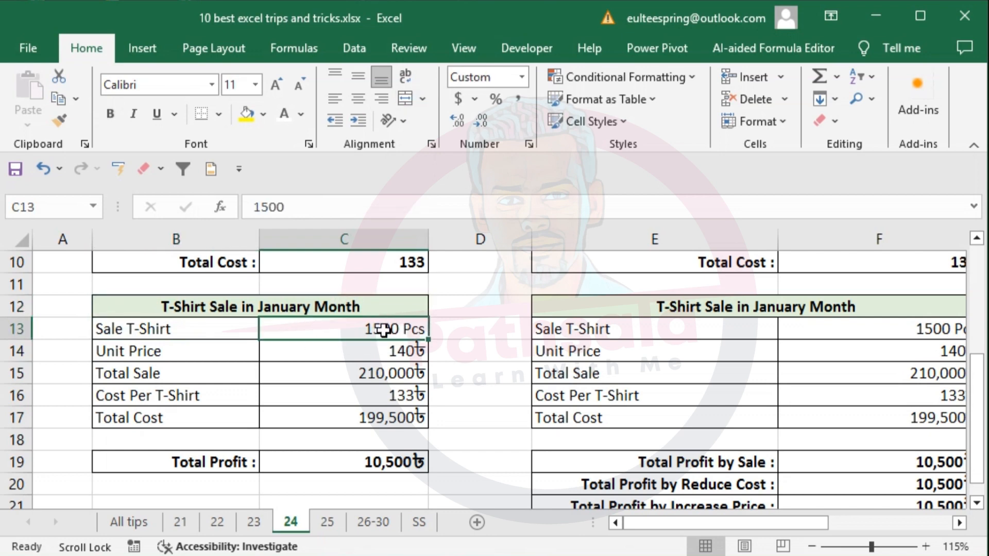
click(384, 348)
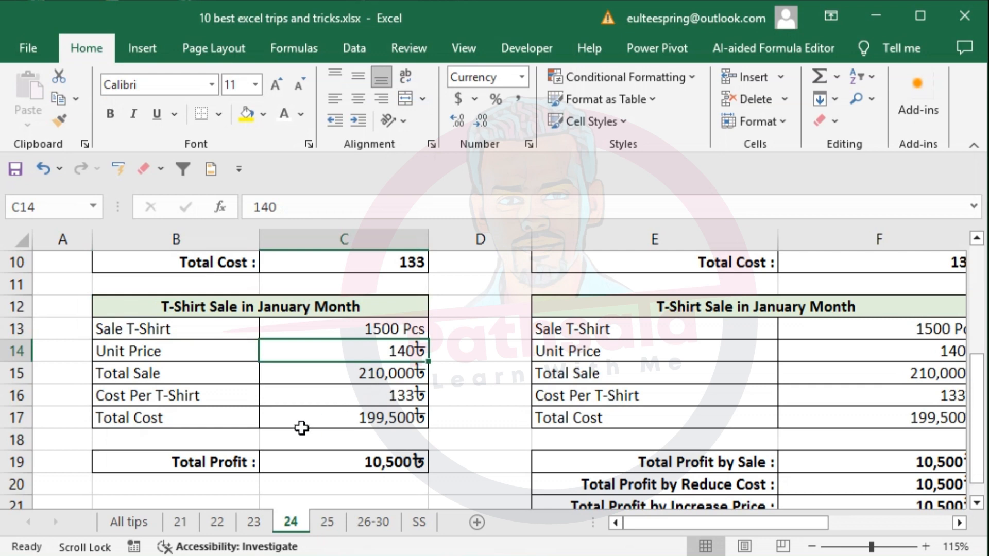
drag(152, 375, 373, 368)
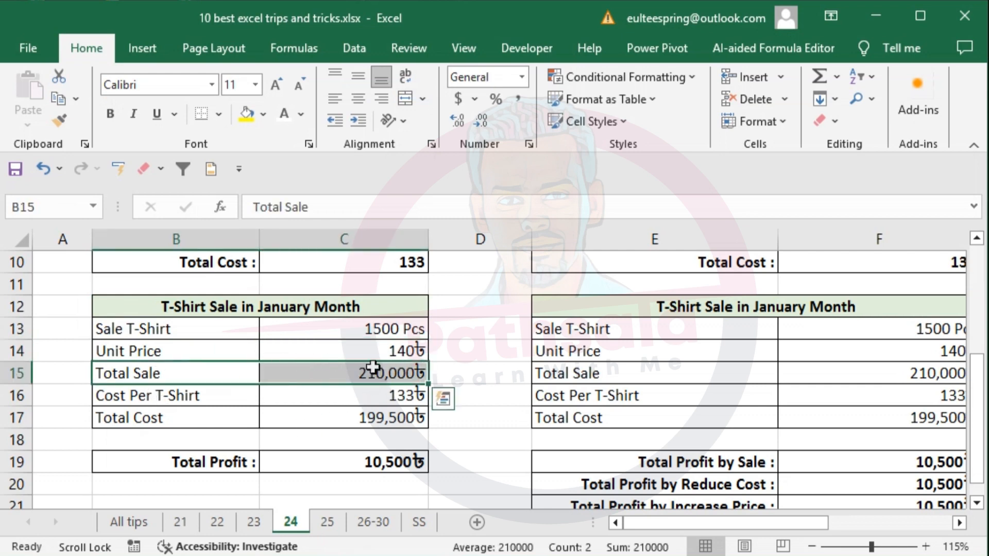
click(381, 392)
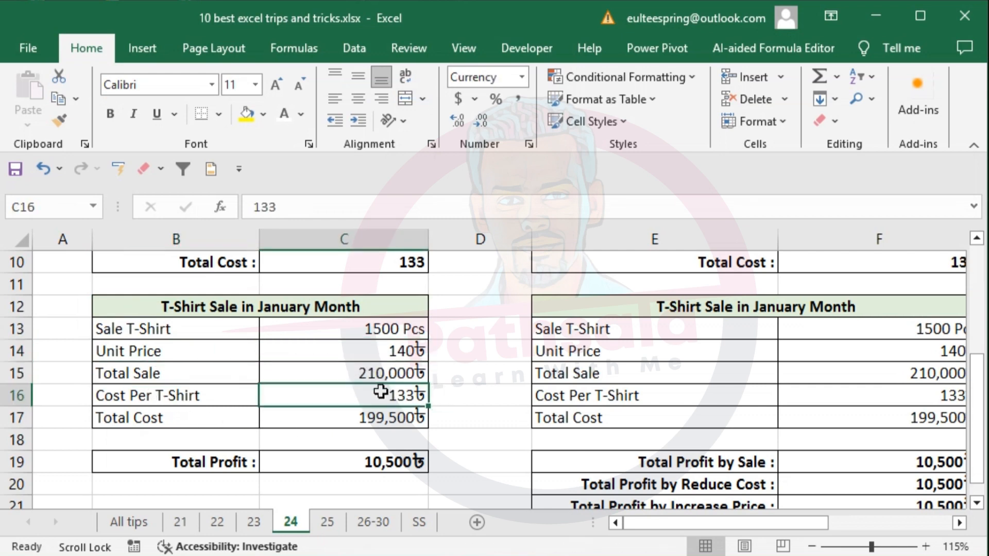
click(375, 412)
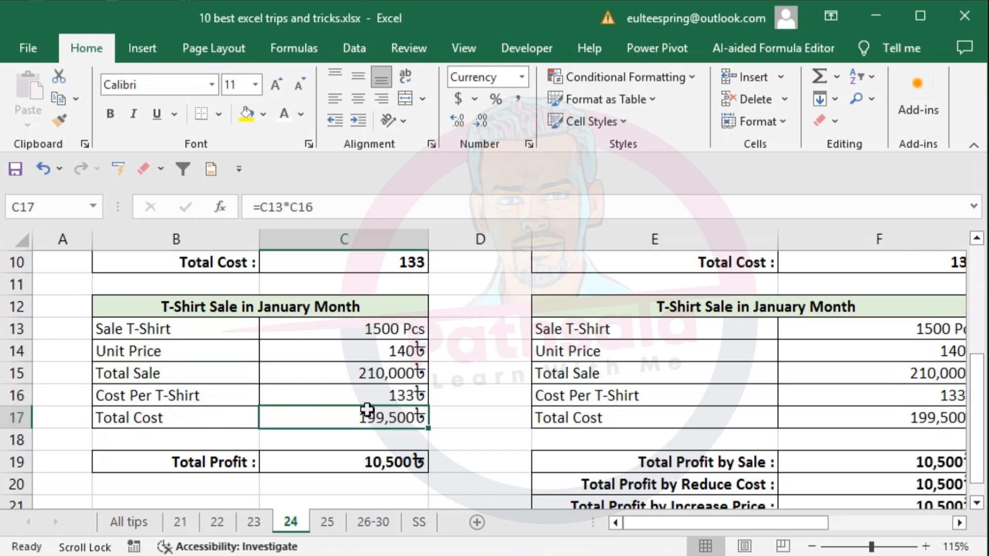
click(357, 460)
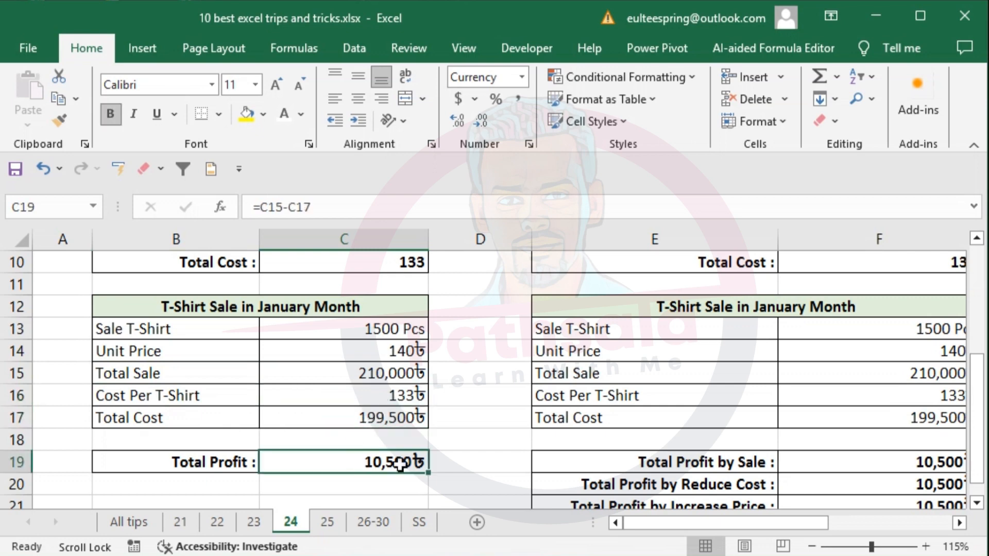
- Compare the Expected Profit cell with the Total Profit by Sale, by Reduce Cost and by Increase Price rows
scroll(445, 474, down, 1)
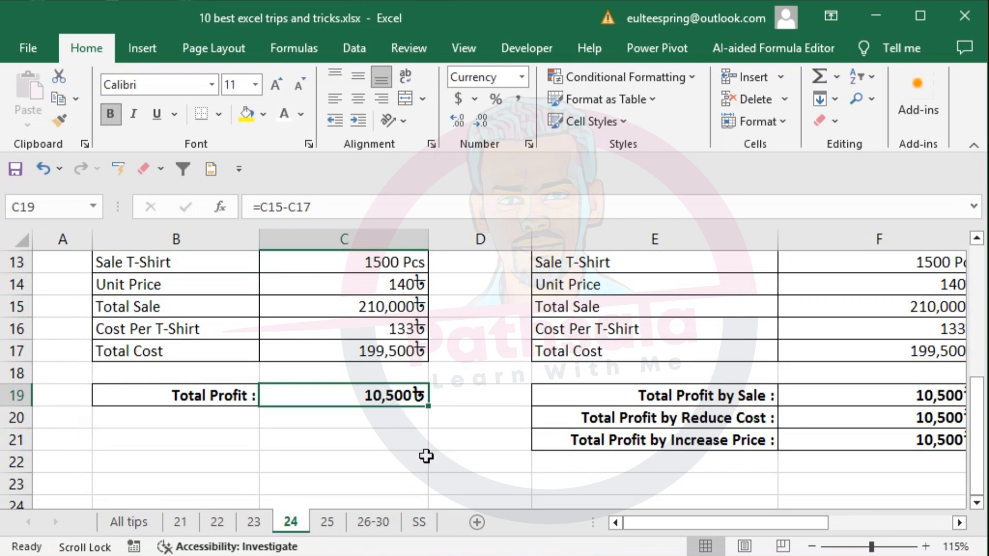
drag(654, 523, 788, 523)
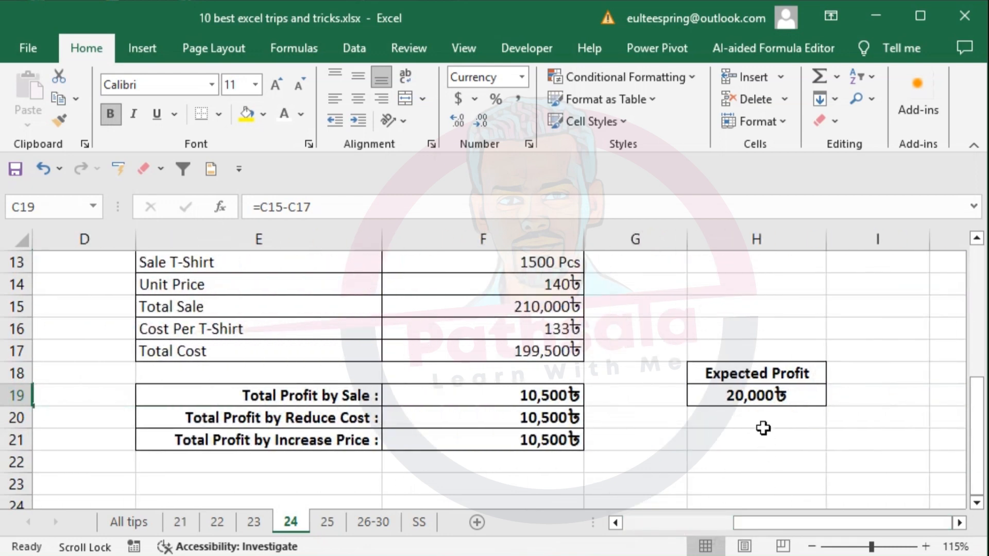
click(773, 394)
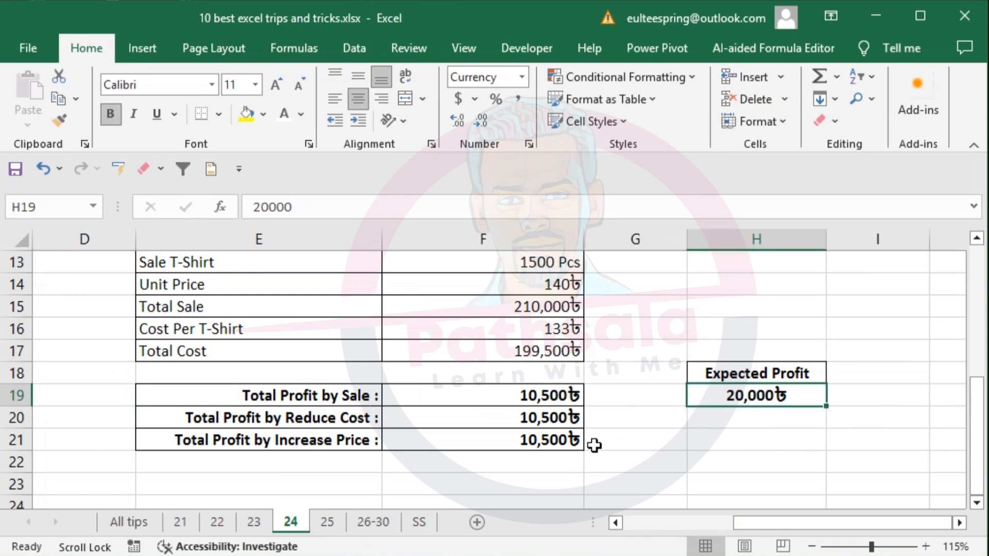
click(355, 397)
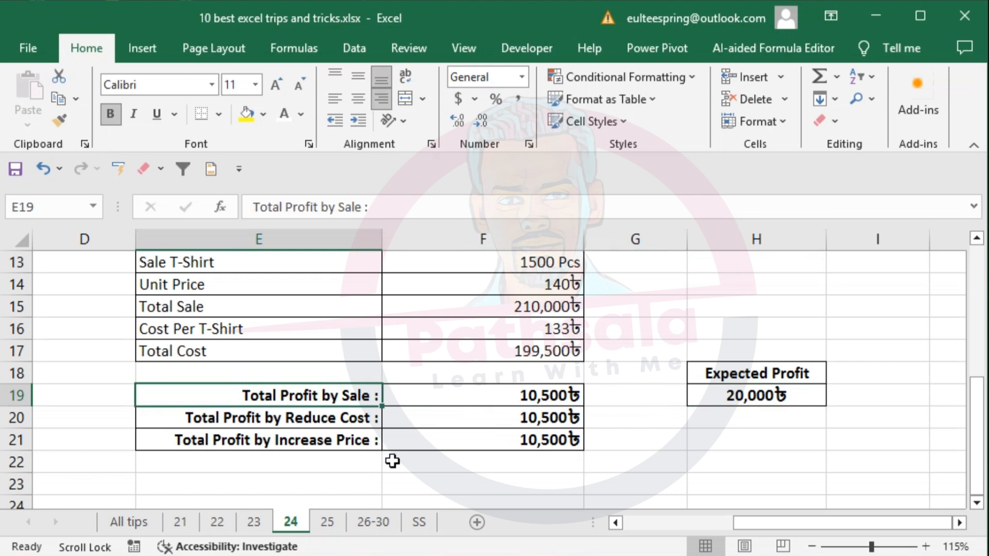
click(792, 389)
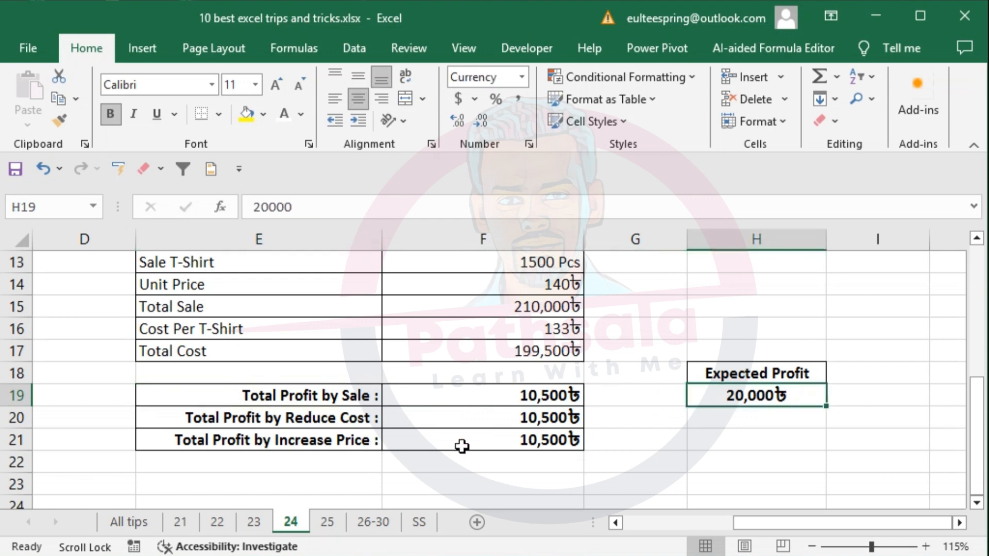
click(331, 421)
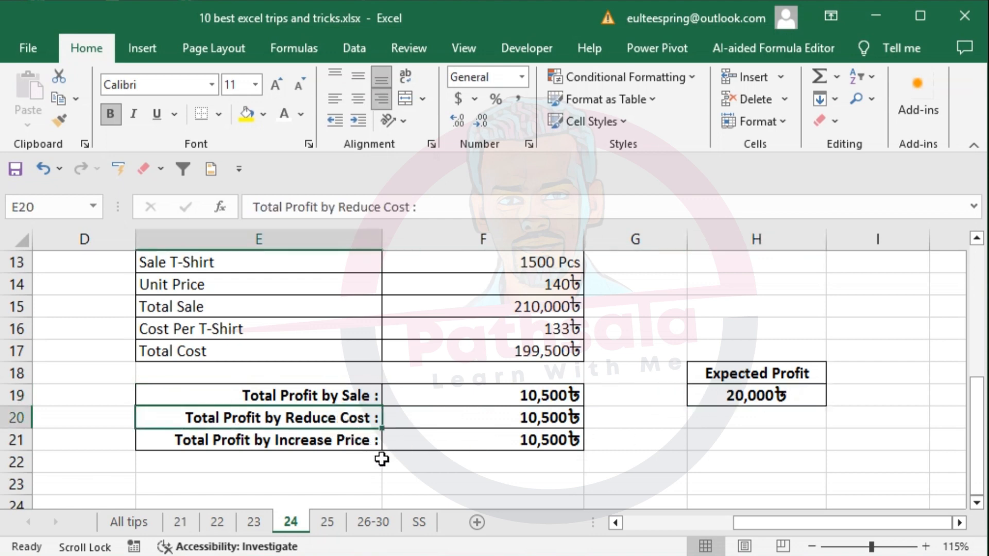
click(328, 447)
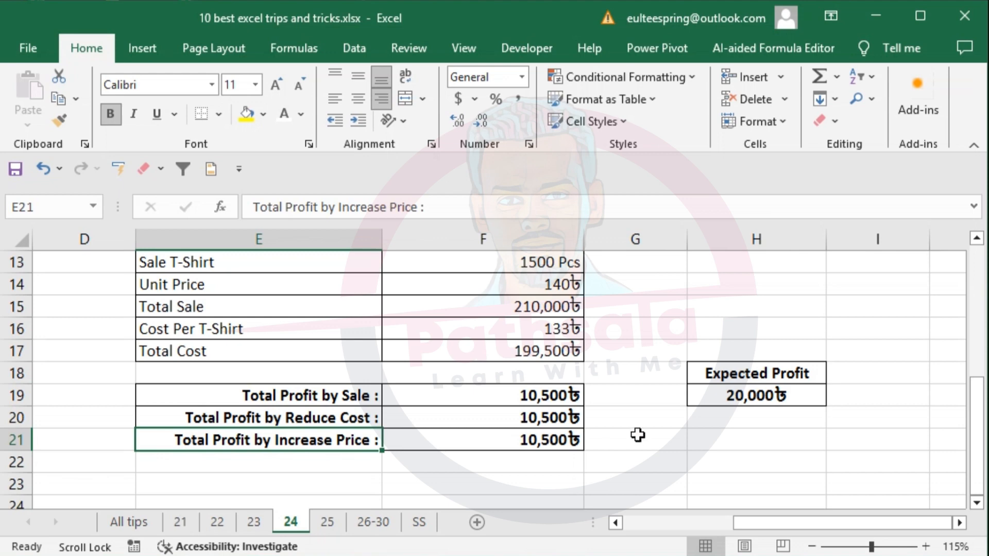
click(744, 404)
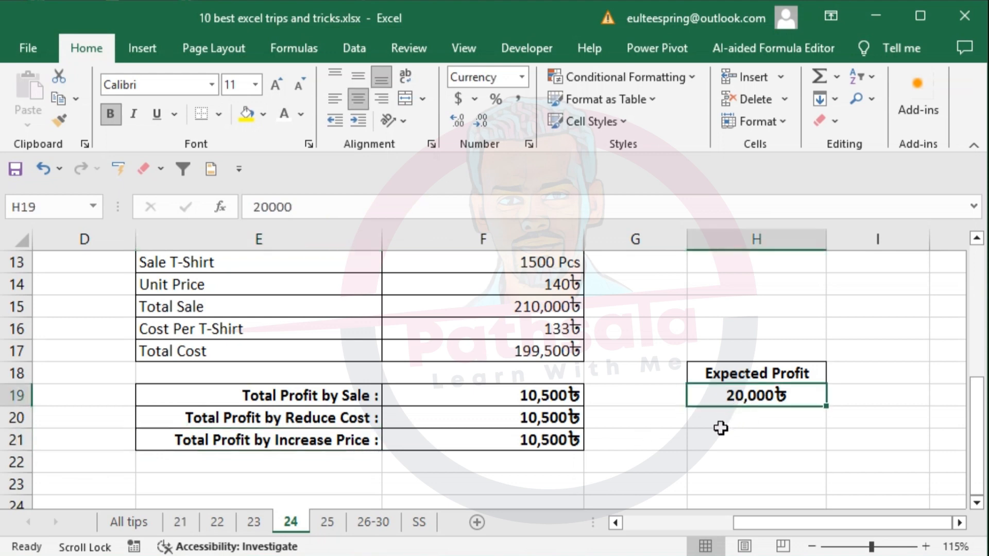
scroll(640, 448, up, 1)
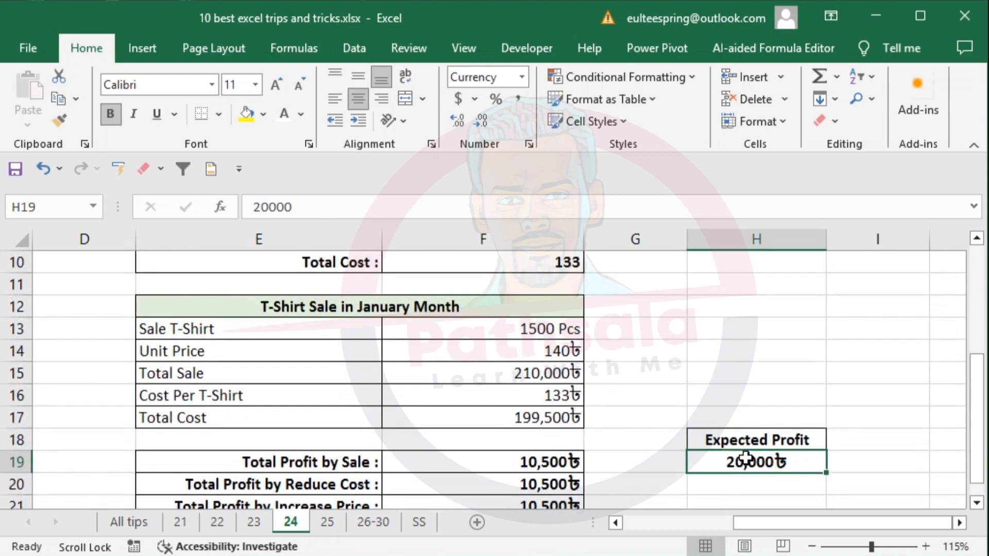
- Examine how Total Profit by Sale in F19 relates to the Sale T-Shirt quantity in F13 and the Expected Profit
scroll(670, 468, down, 1)
click(546, 399)
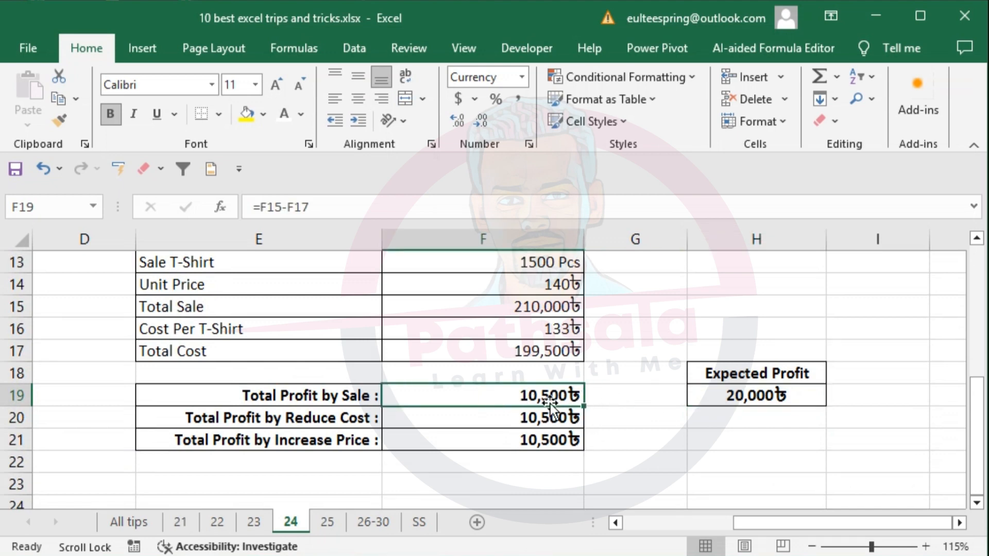
scroll(571, 386, up, 1)
click(548, 328)
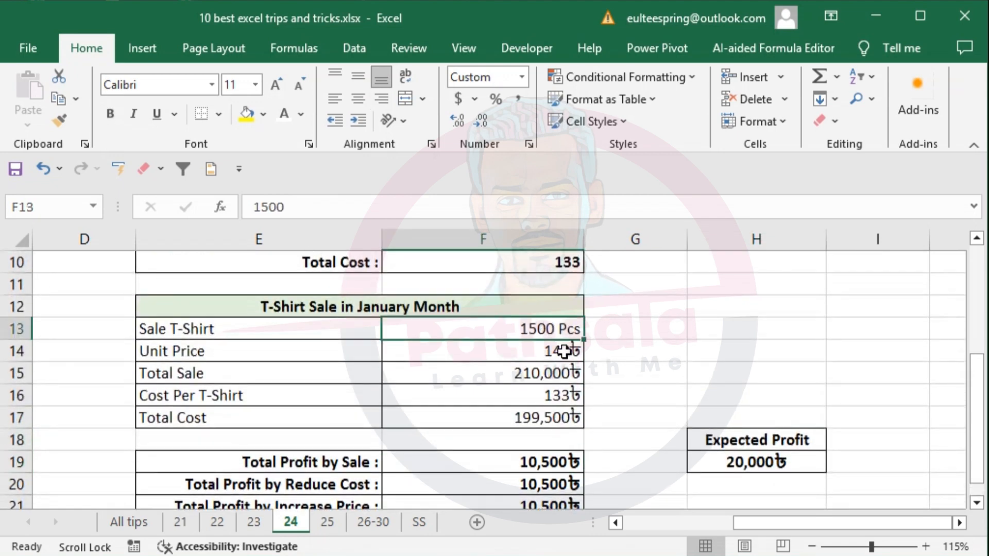
click(540, 465)
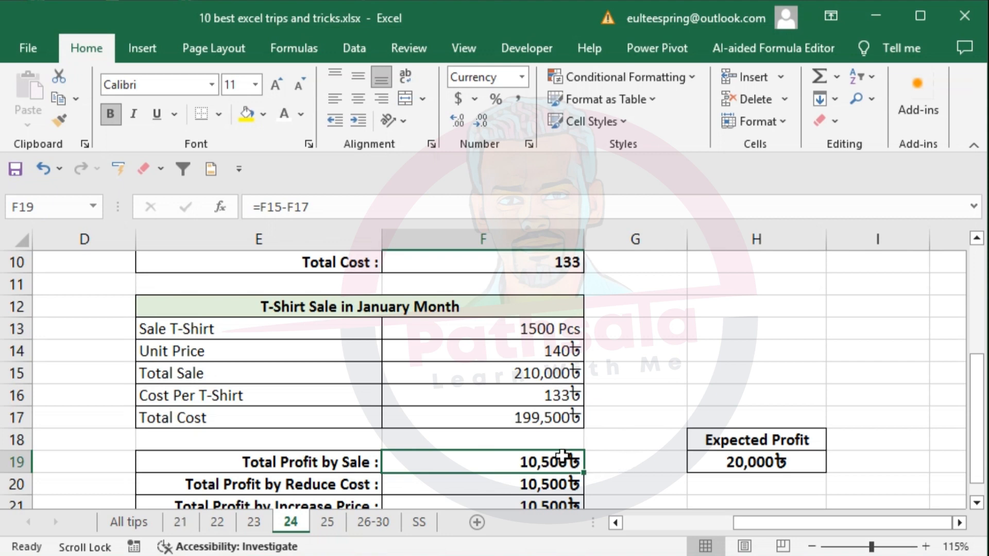
click(535, 332)
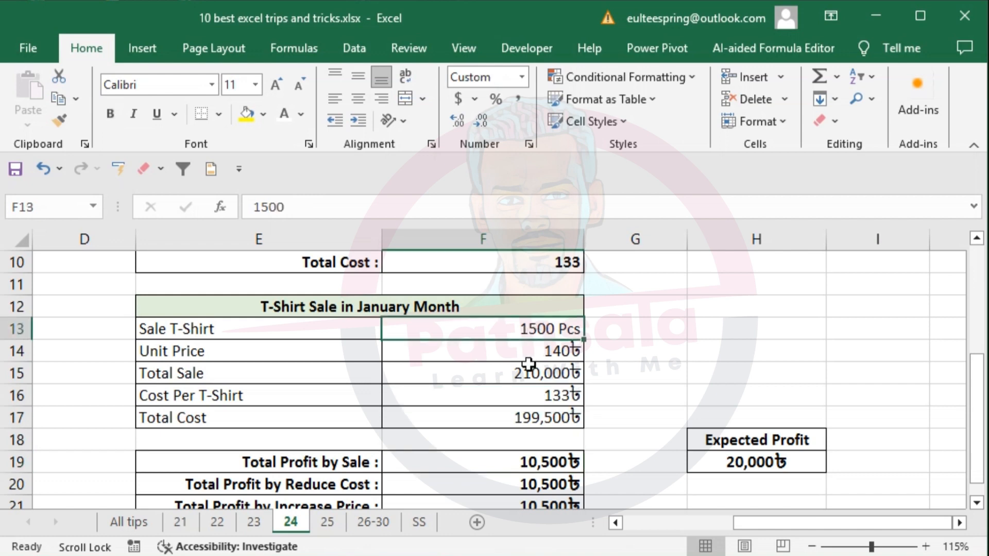
click(550, 464)
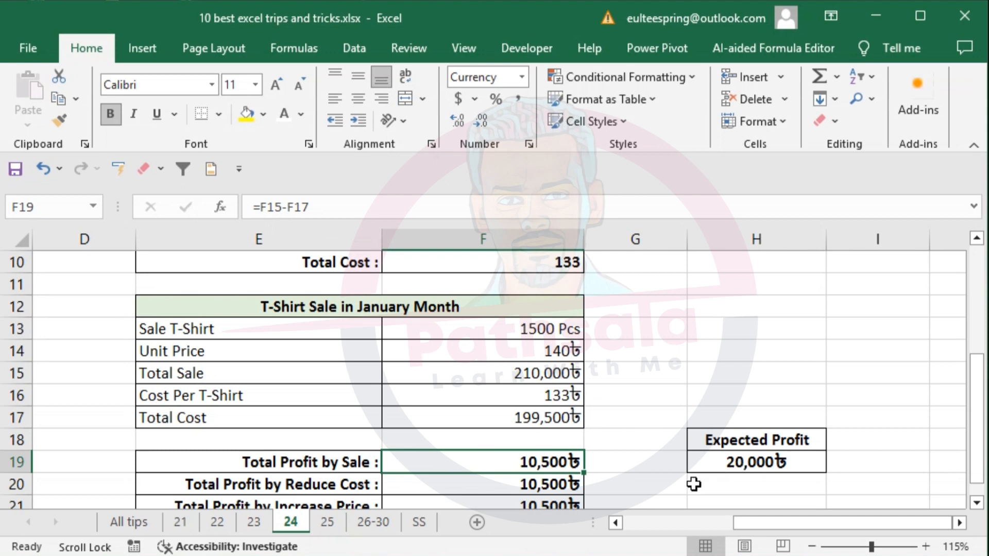
drag(555, 333, 578, 500)
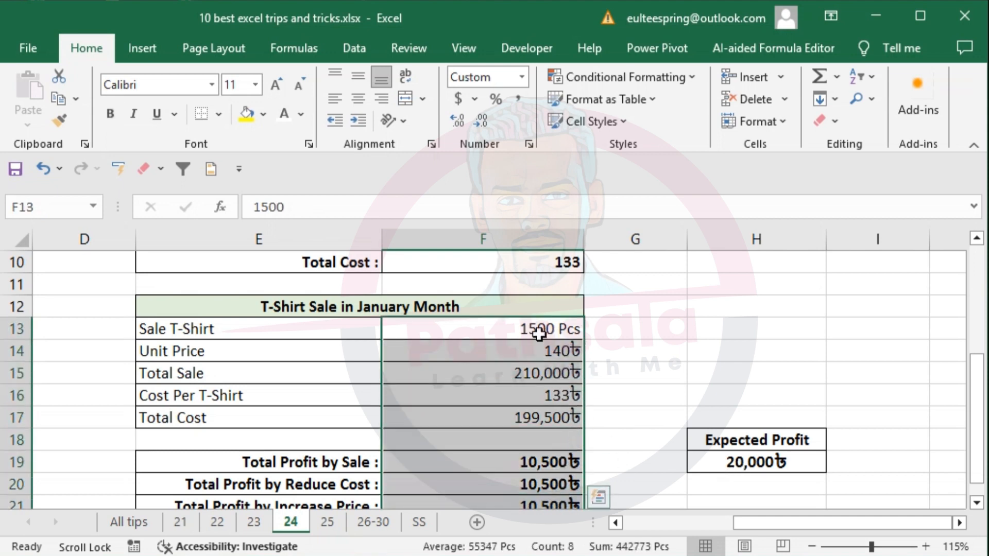
click(564, 329)
click(564, 462)
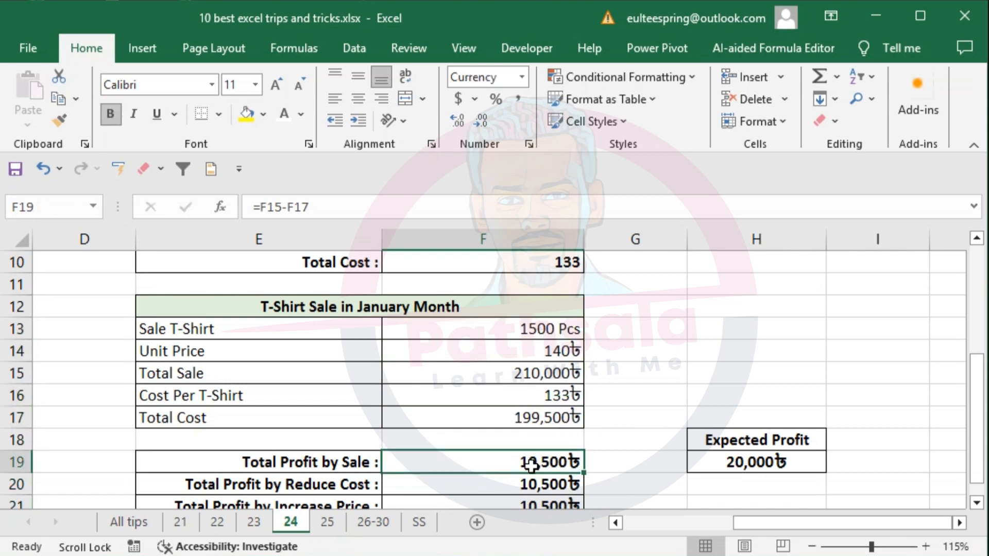
click(734, 465)
click(547, 460)
click(548, 329)
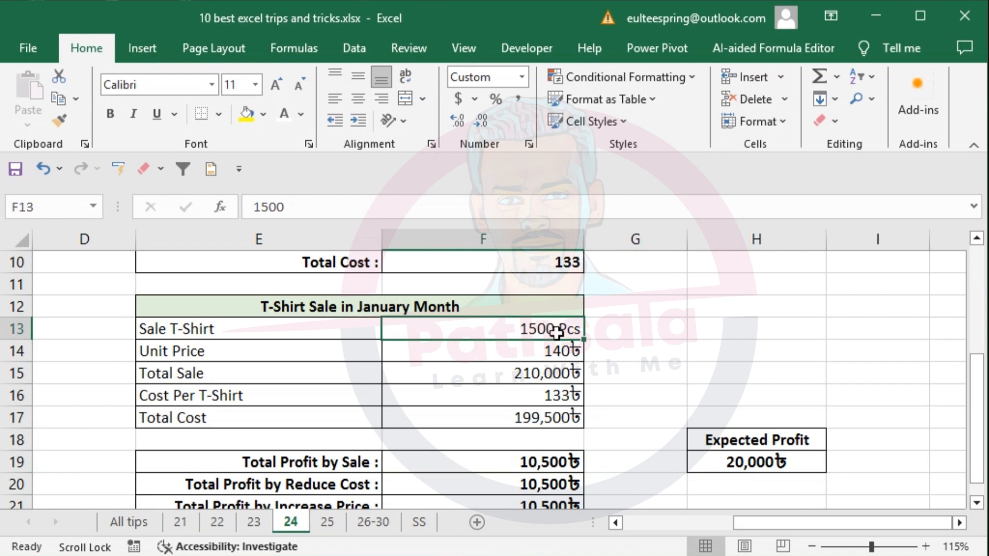
- Open Goal Seek with the Total Profit by Sale cell F19 as the set cell, keeping the dialog clear of the table
click(566, 462)
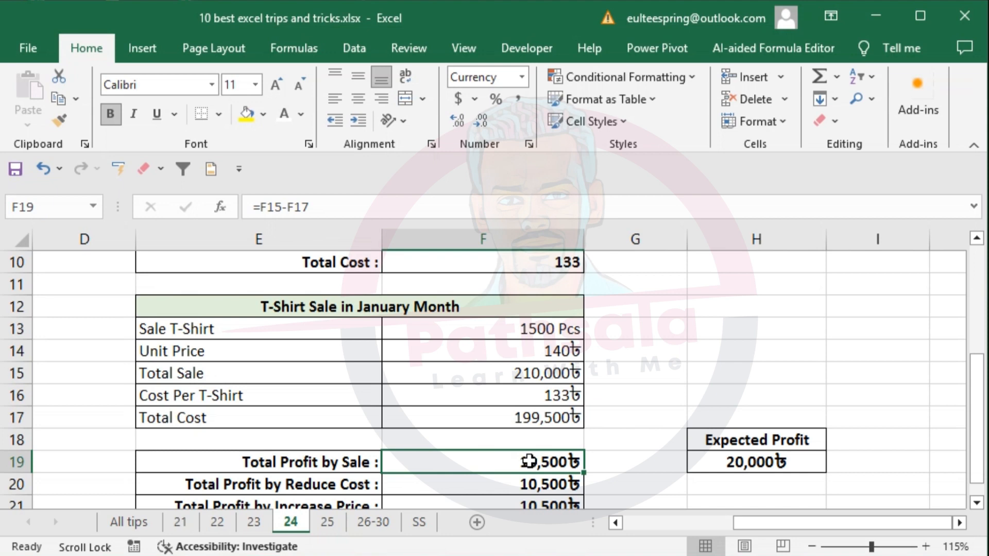
click(356, 50)
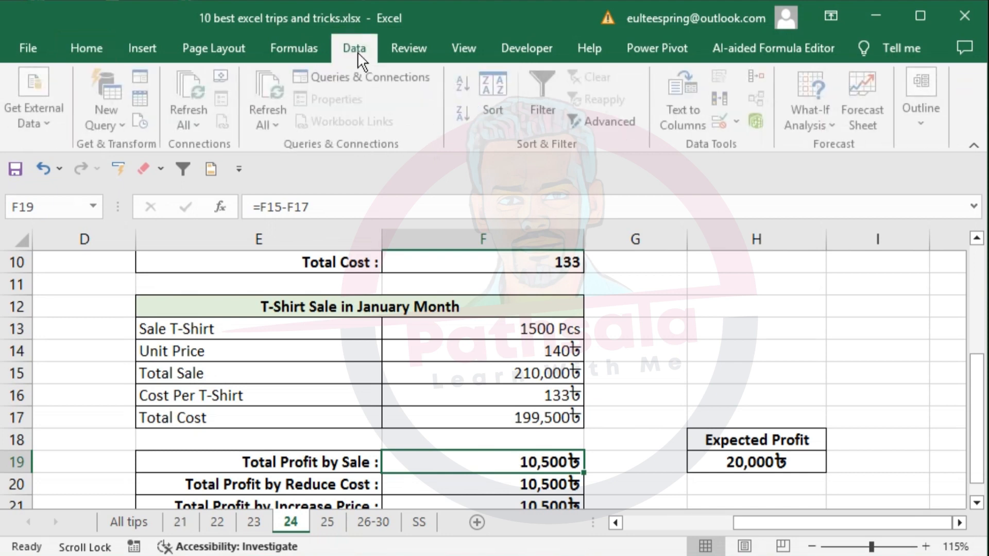
click(837, 126)
click(839, 168)
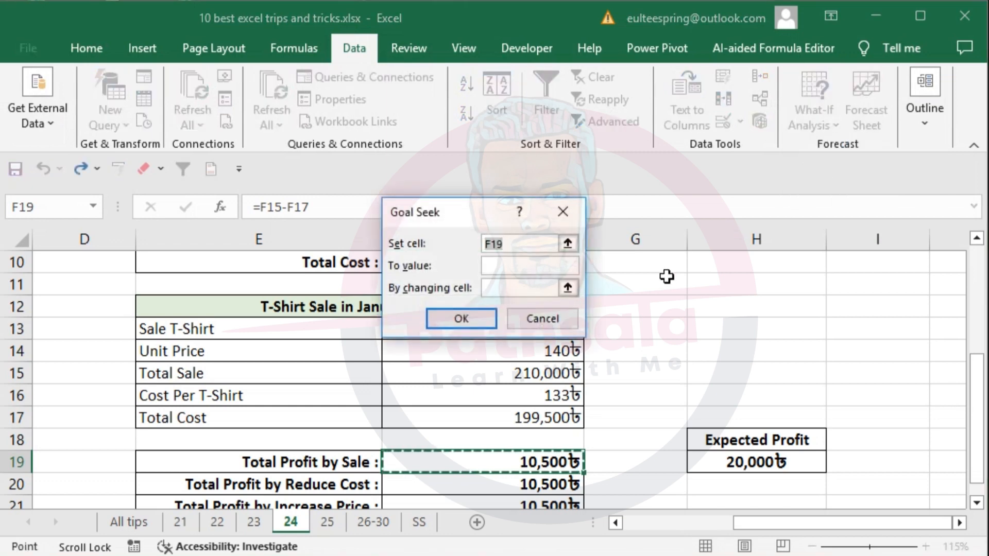
drag(663, 282, 761, 288)
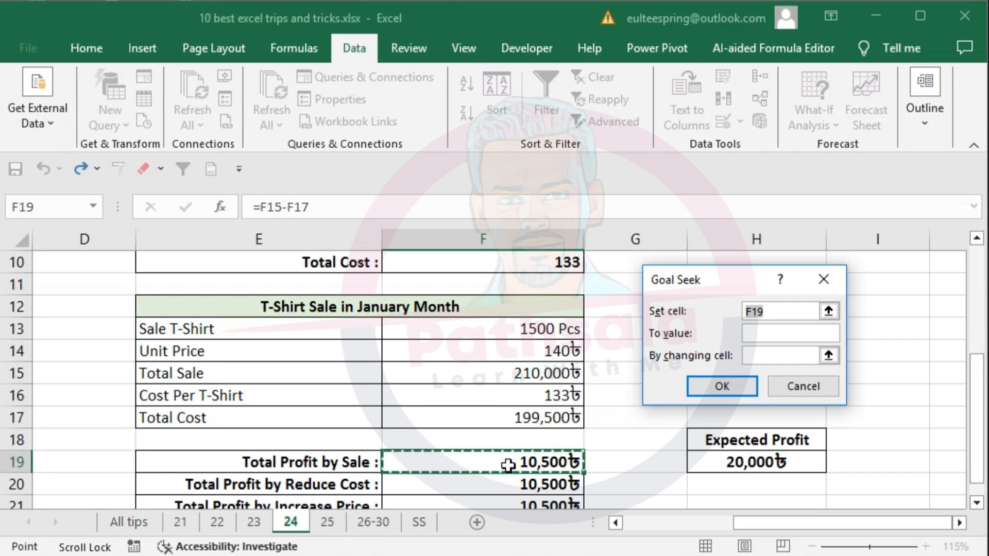
click(536, 461)
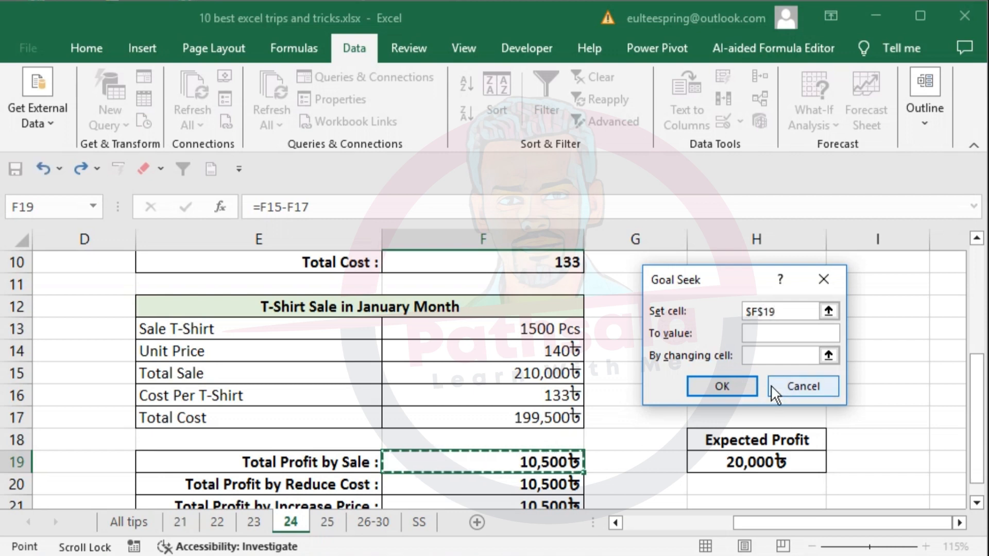
- Seek a value of 20000 by changing the Sale T-Shirt quantity in F13, and accept the Goal Seek solution
click(763, 333)
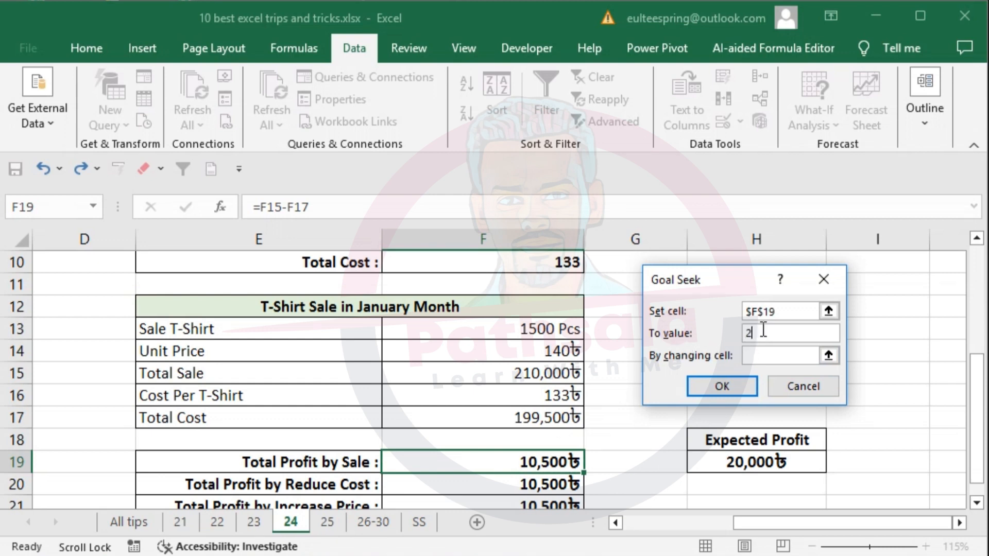
click(766, 354)
click(537, 329)
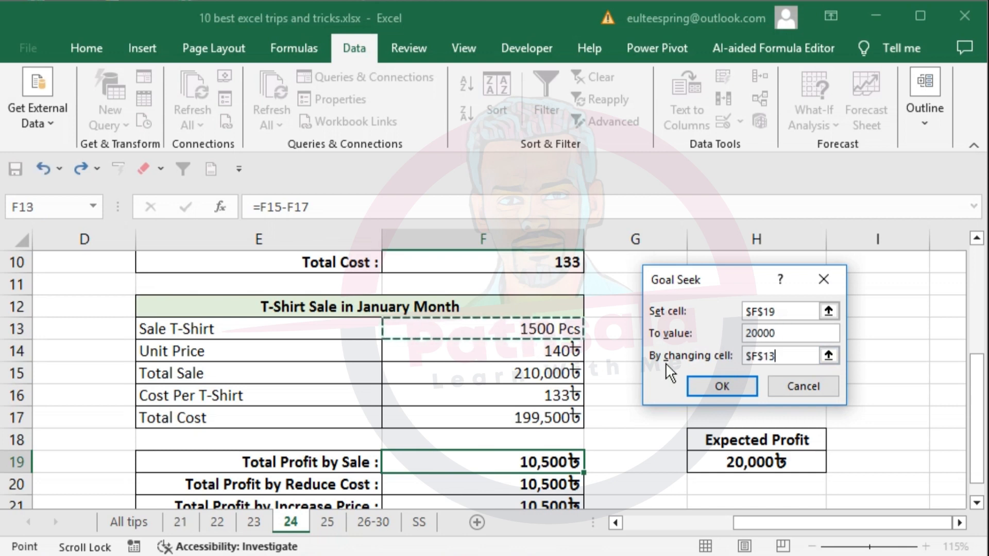
click(734, 386)
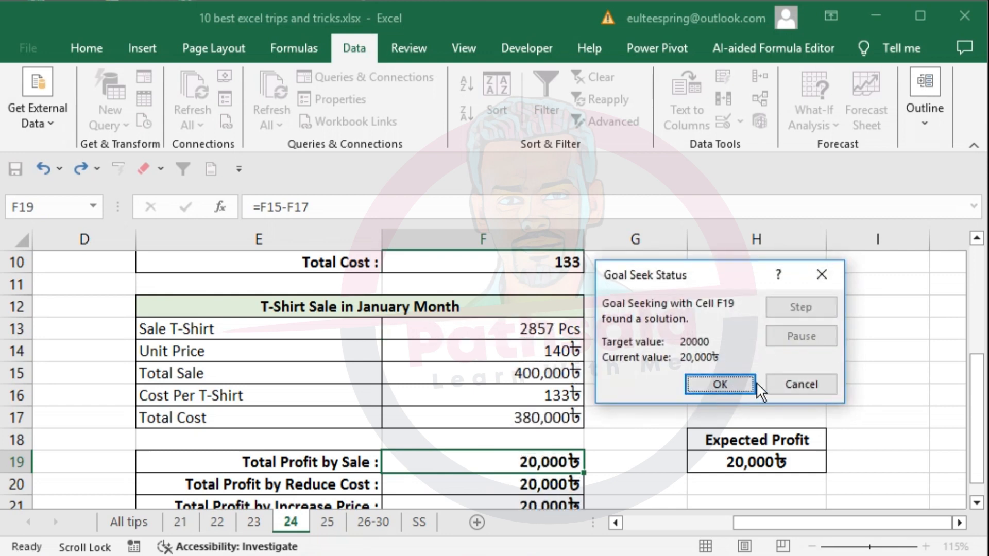
click(719, 386)
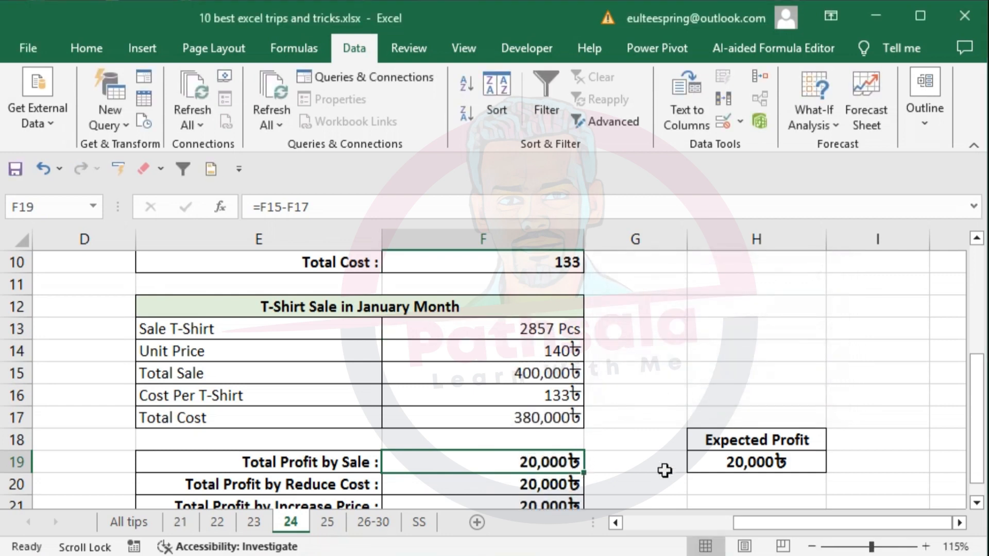
- Compare the quantity and profit in C13 and C19 with those in F13 and F19, and undo the Goal Seek change
scroll(539, 483, down, 1)
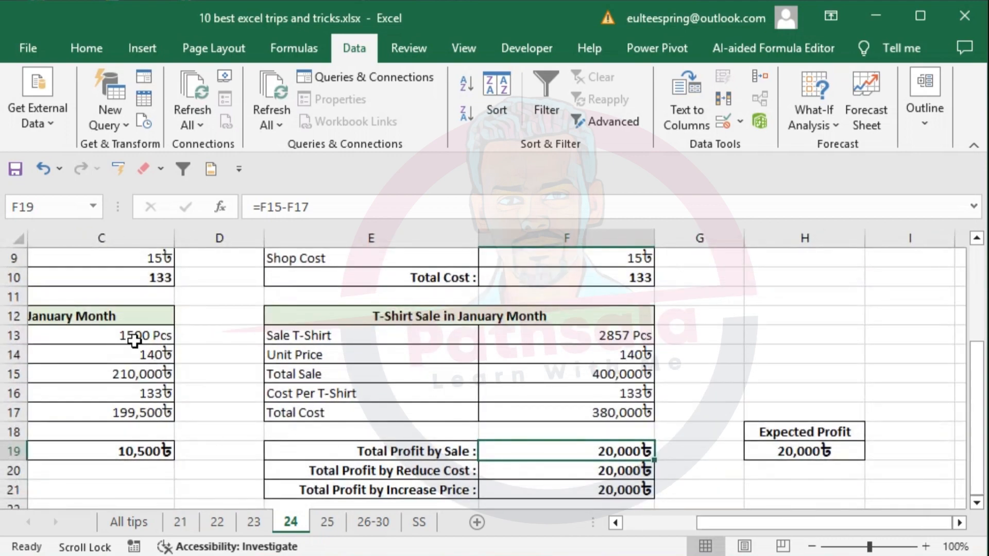
click(135, 340)
click(140, 456)
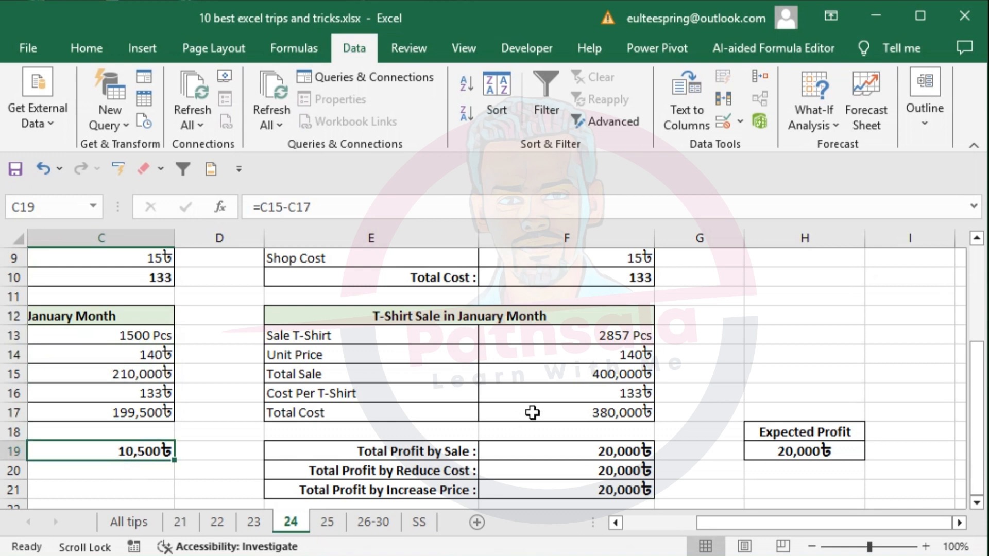
click(609, 336)
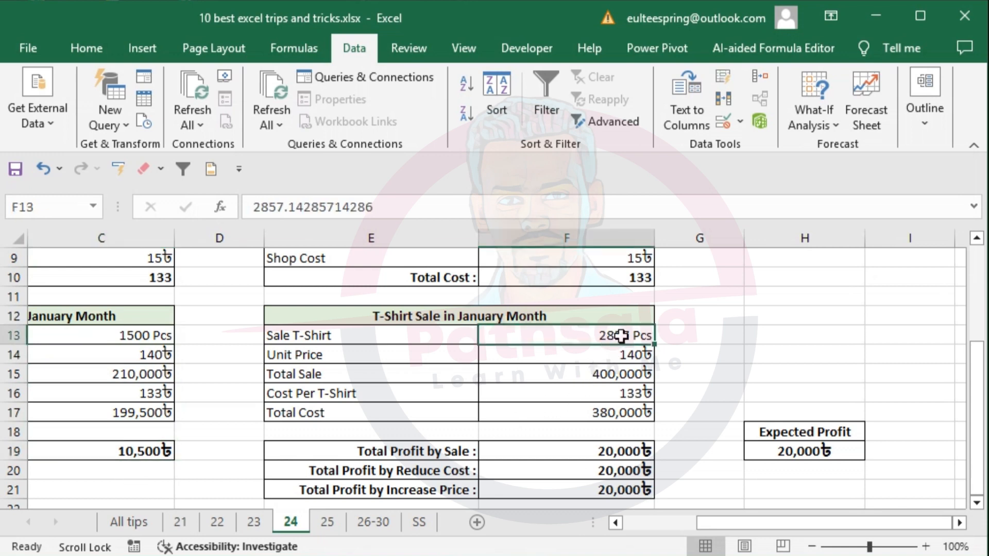
click(615, 453)
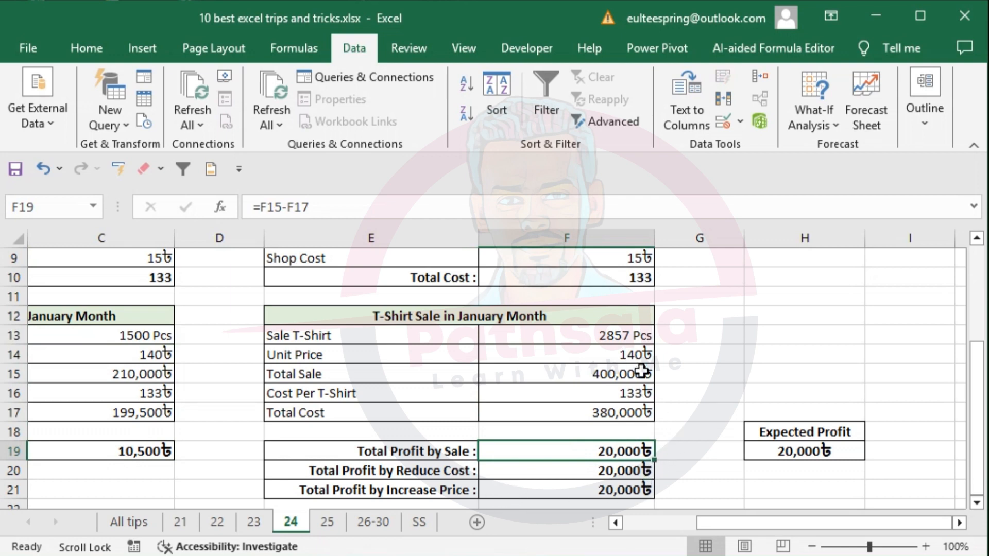
ctrl+scroll(641, 370, up, 1)
key(ctrl+z)
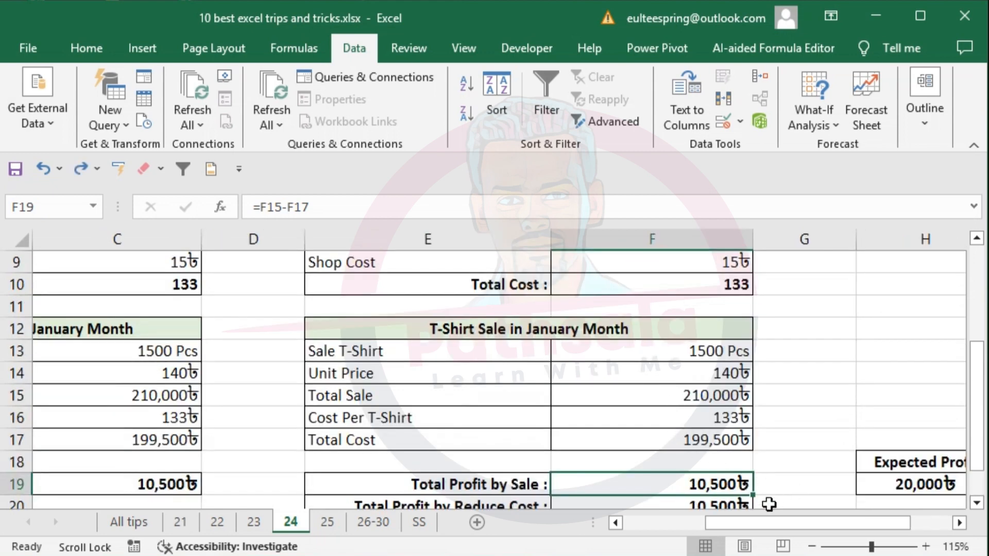
- Examine how Total Profit by Reduce Cost in F20 relates to the Total Cost, the Sale T-Shirt quantity and the Expected Profit
scroll(770, 448, down, 2)
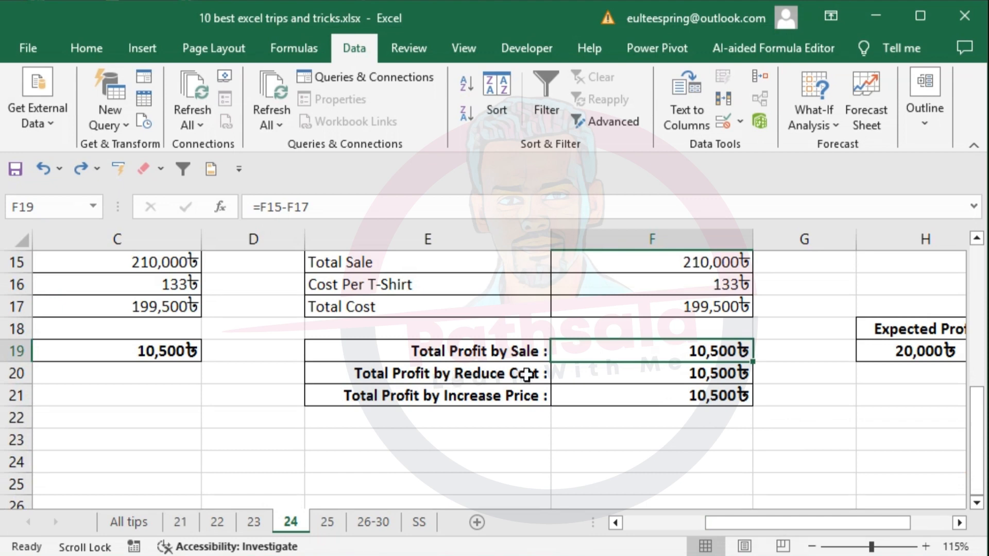
click(665, 373)
scroll(757, 395, up, 3)
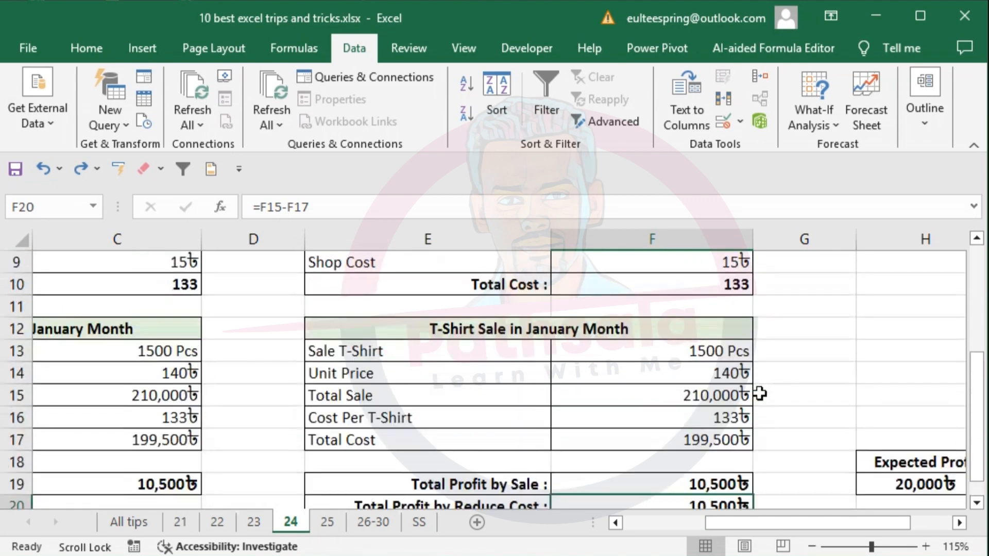
click(720, 348)
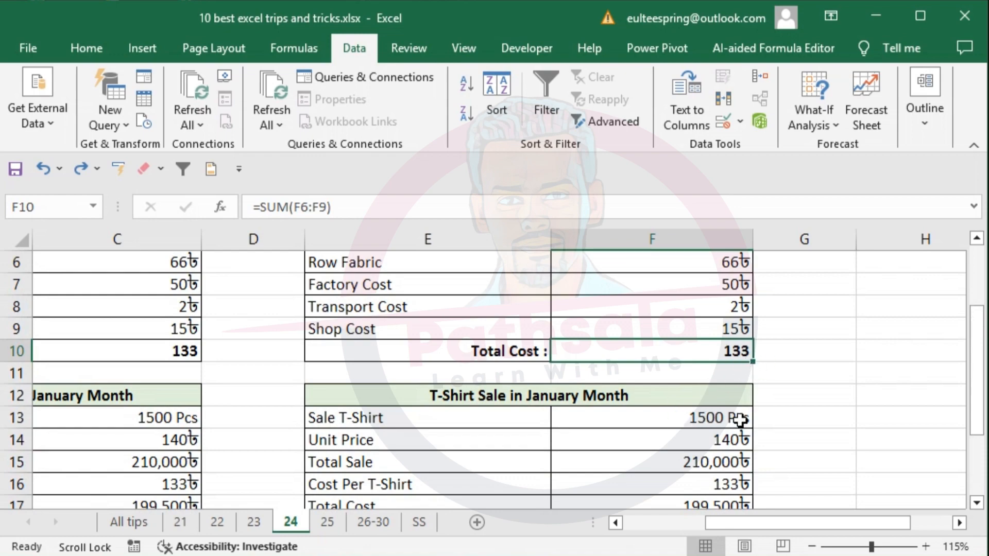
scroll(742, 391, down, 3)
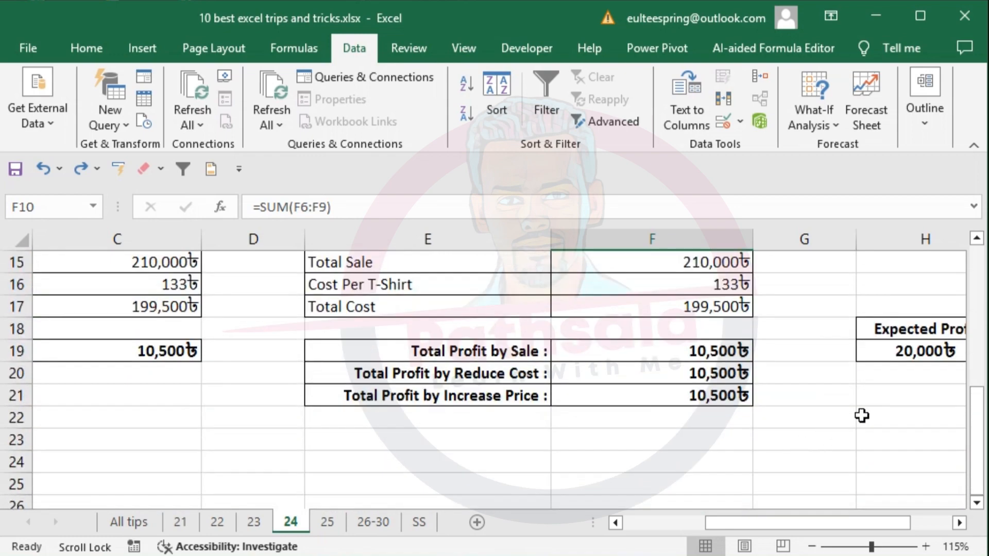
scroll(753, 354, up, 2)
click(710, 356)
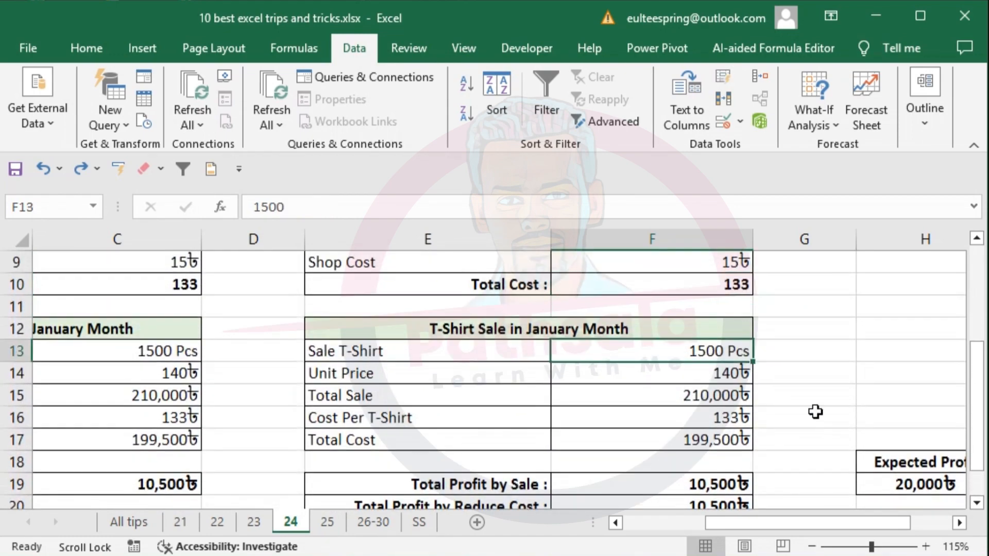
click(899, 485)
scroll(799, 486, down, 1)
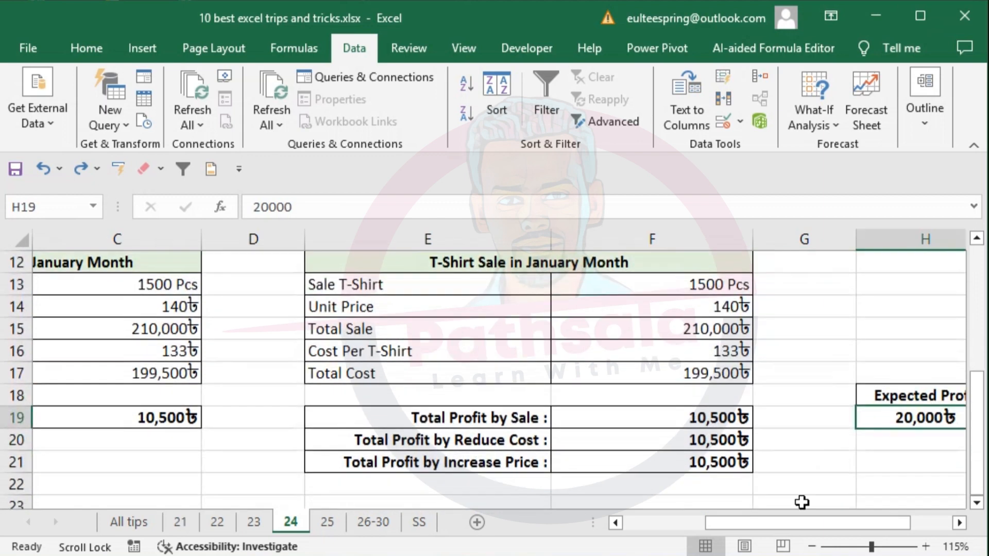
- Open Goal Seek with the Total Profit by Reduce Cost cell F20 as the set cell, moving the dialog off the column F values
click(709, 446)
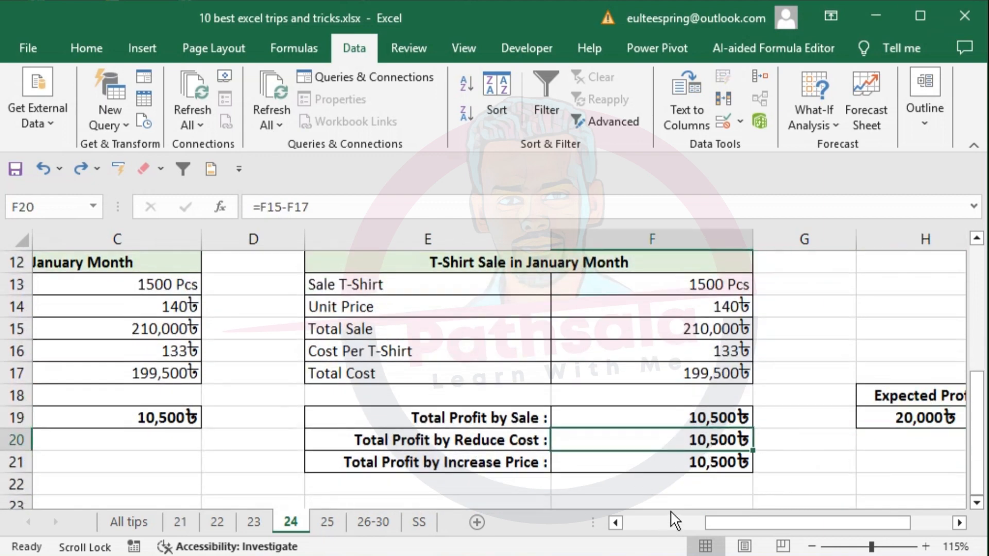
click(833, 128)
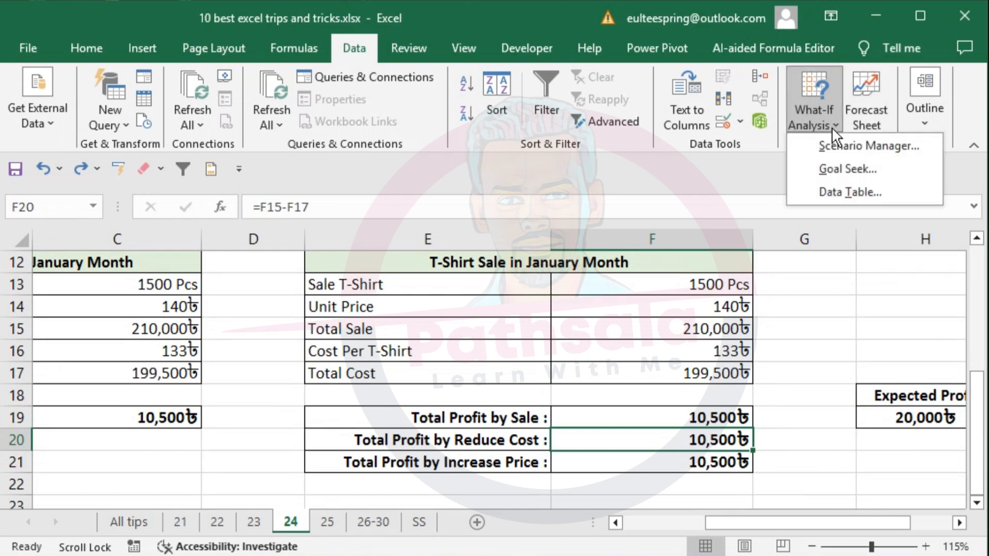
click(851, 167)
drag(697, 276, 325, 252)
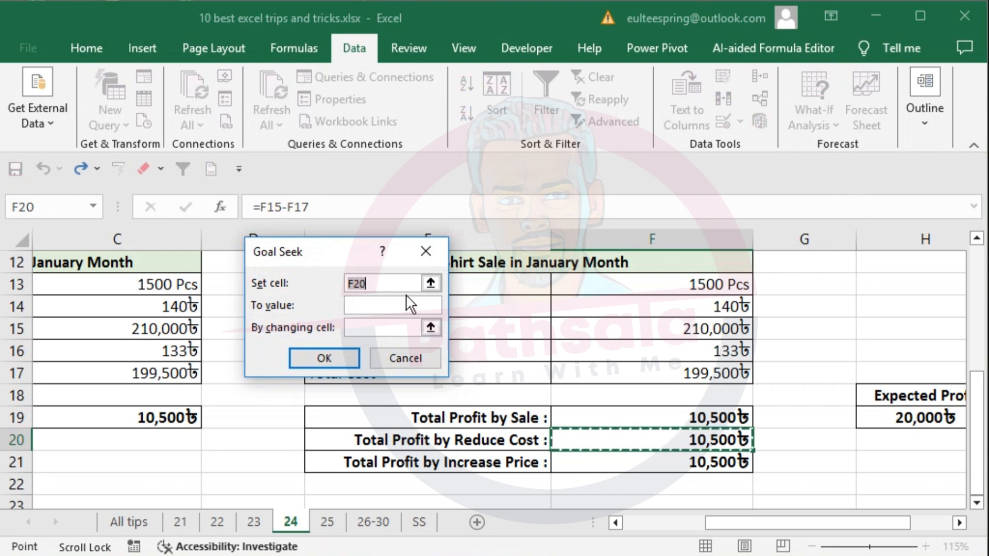
click(714, 441)
- Seek a value of 20000 by changing the Cost Per T-Shirt in F16, and accept the Goal Seek solution
click(371, 307)
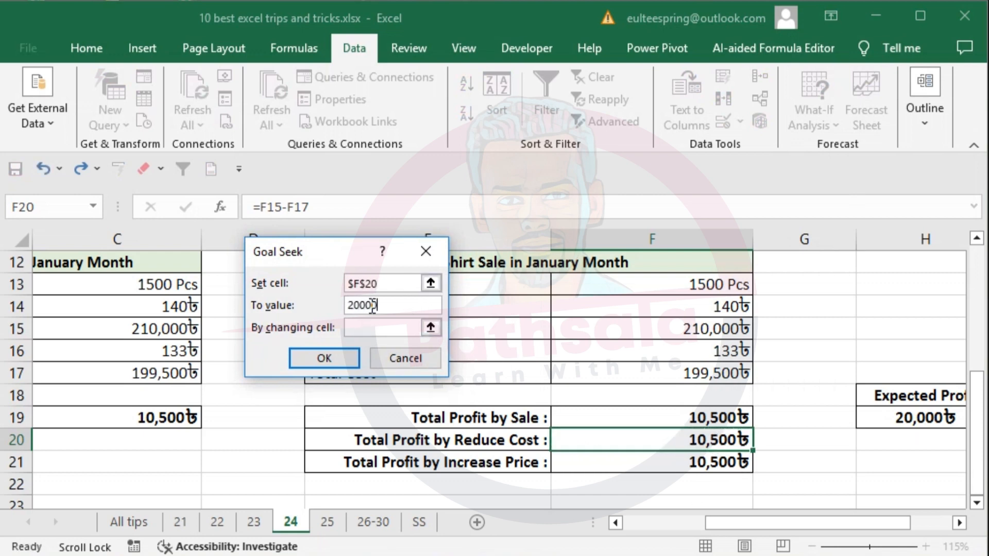
click(384, 324)
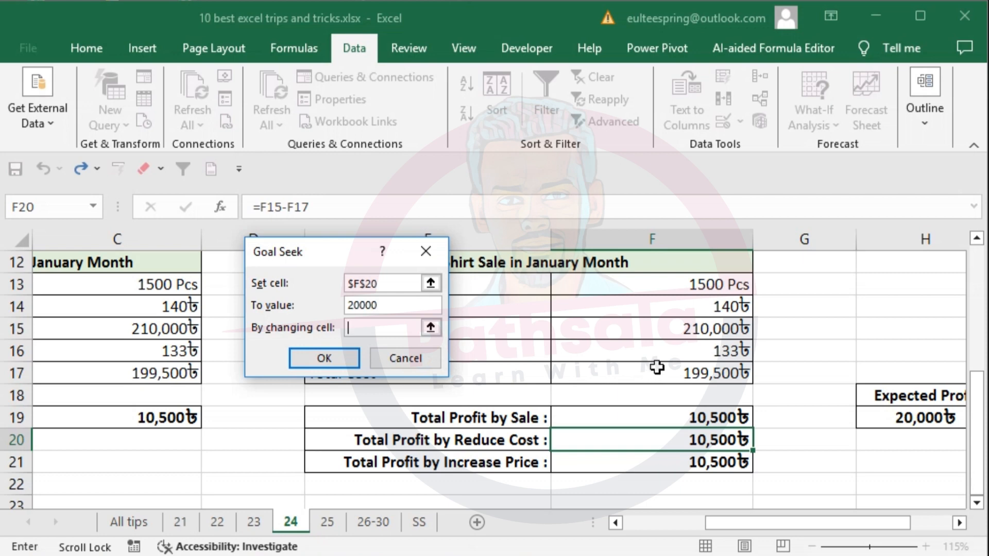
click(692, 358)
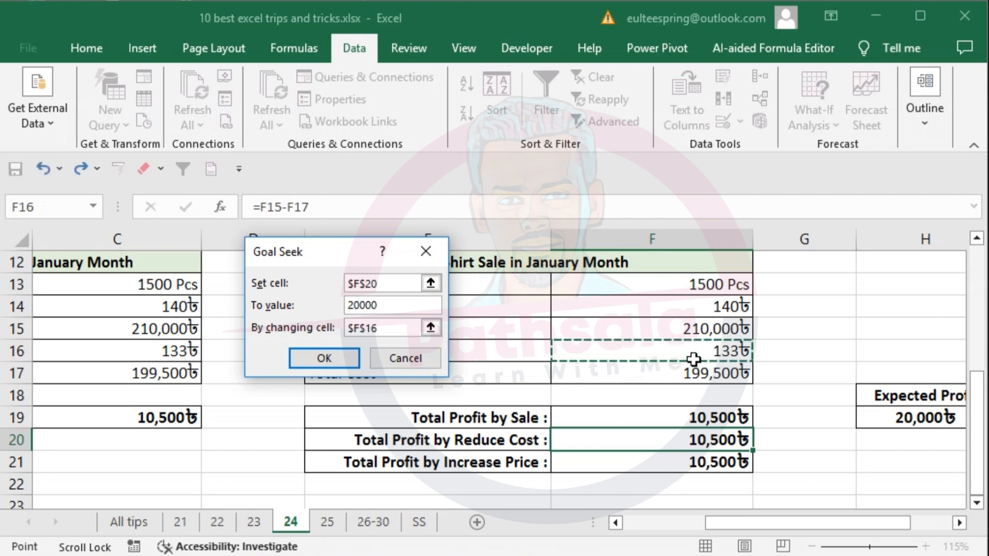
click(322, 357)
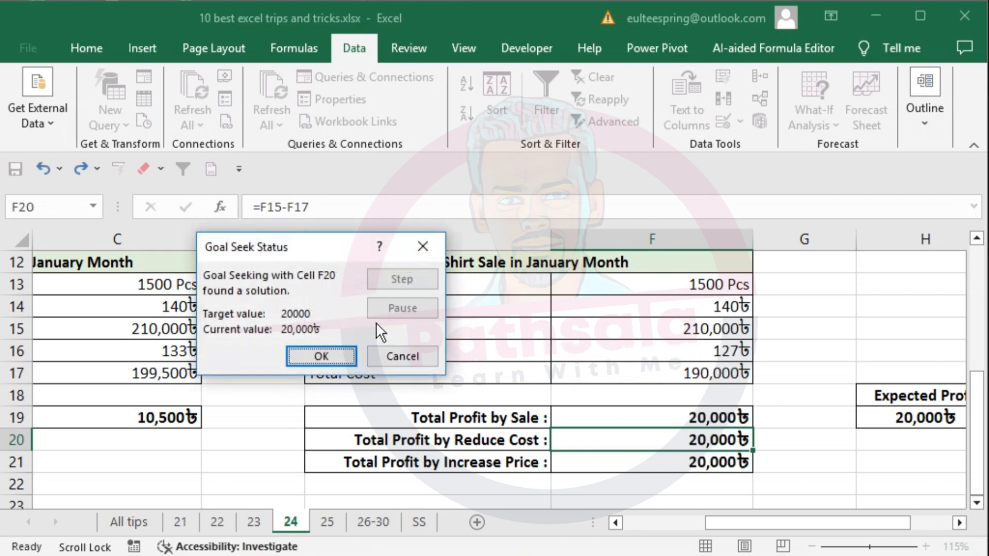
click(320, 356)
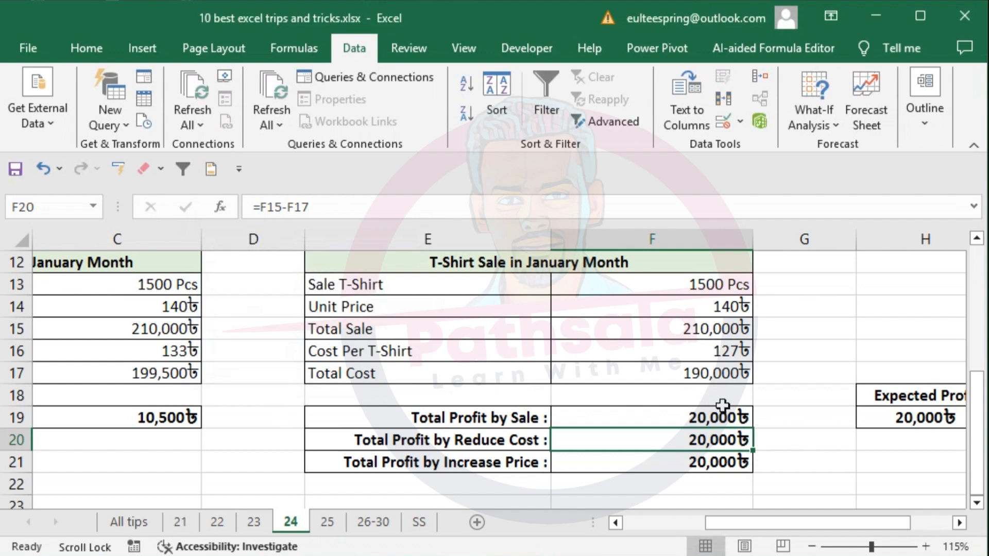
- Review the Cost Per T-Shirt, Sale T-Shirt and Total Profit by Reduce Cost cells, and undo the cost-based Goal Seek
click(730, 352)
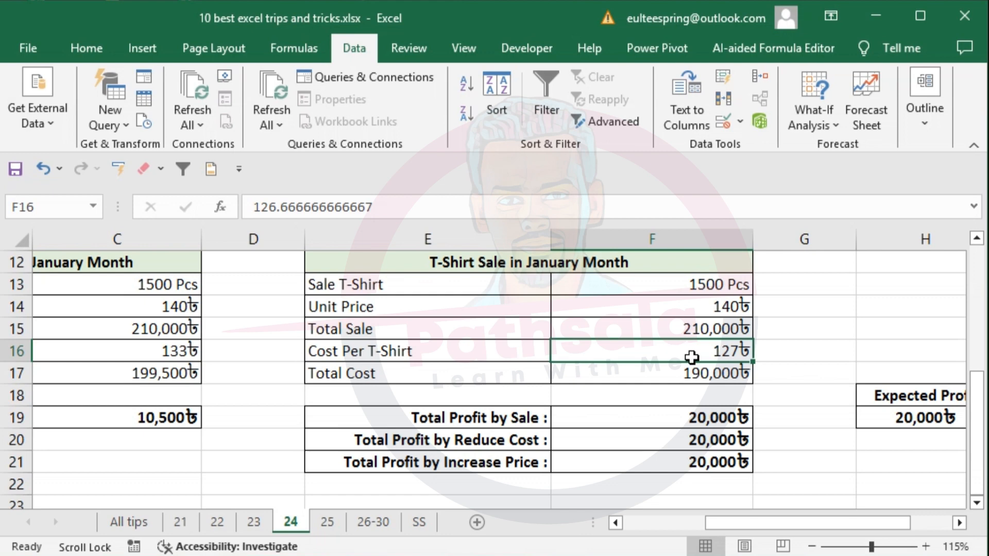
click(721, 285)
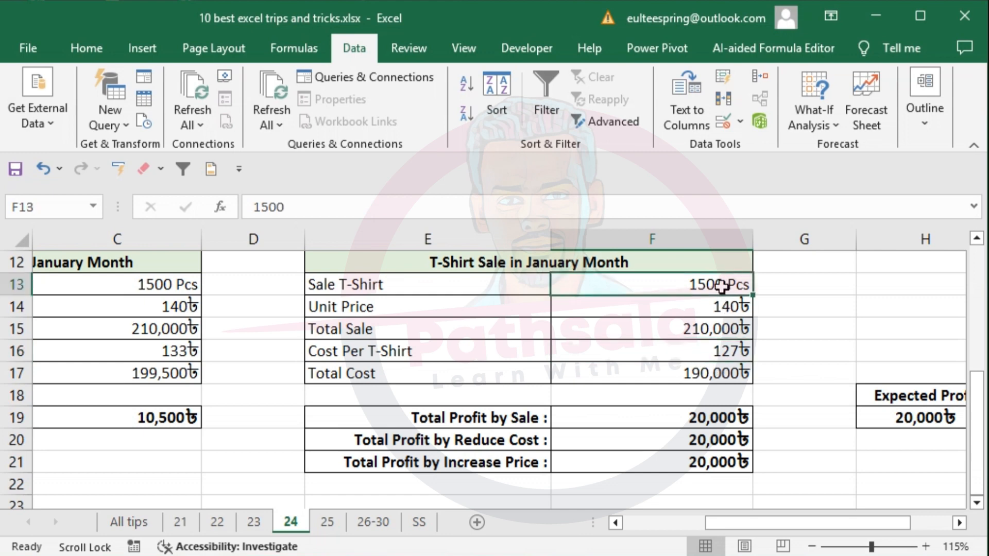
click(709, 432)
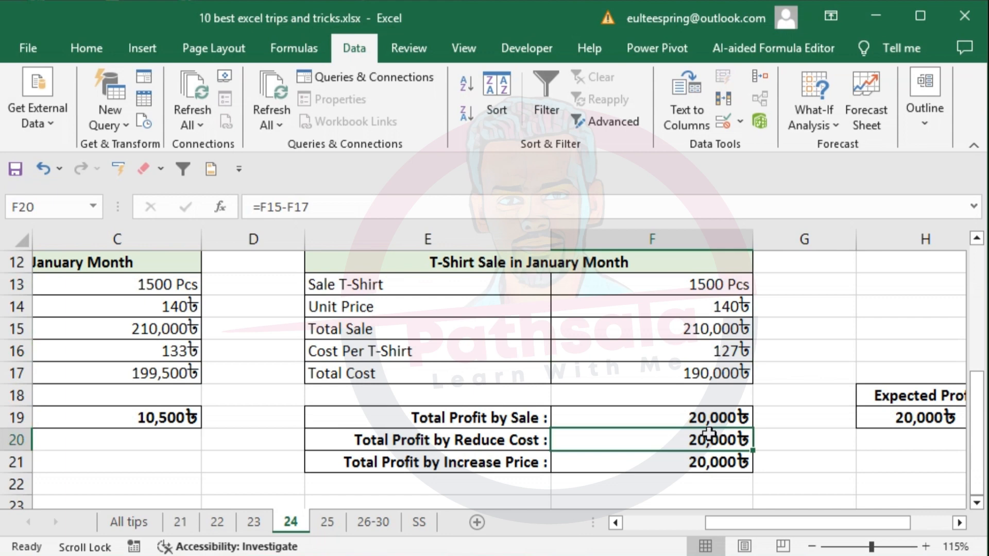
key(ctrl+z)
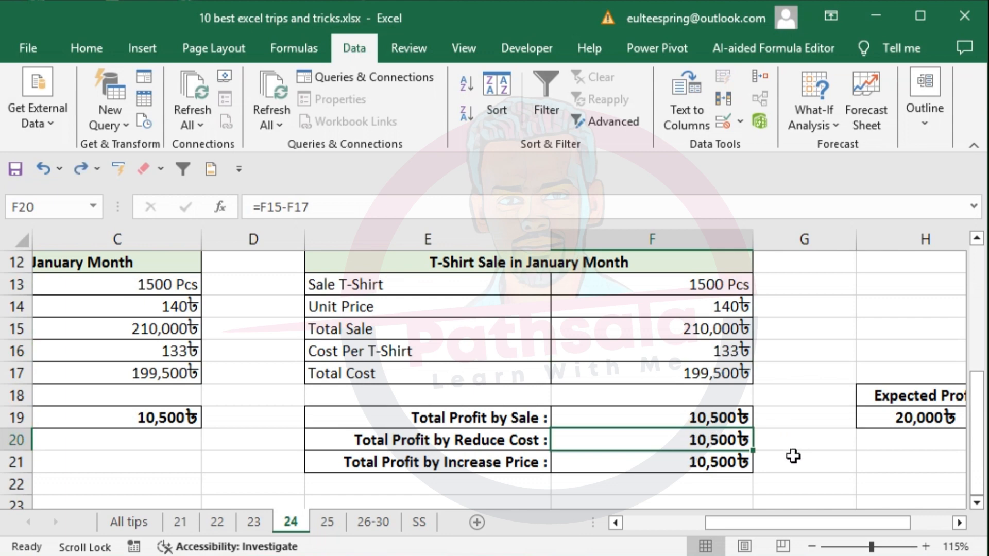
- Check the cost, quantity and Expected Profit cells, and open Goal Seek with the Total Profit by Increase Price cell F21 as the set cell
click(705, 469)
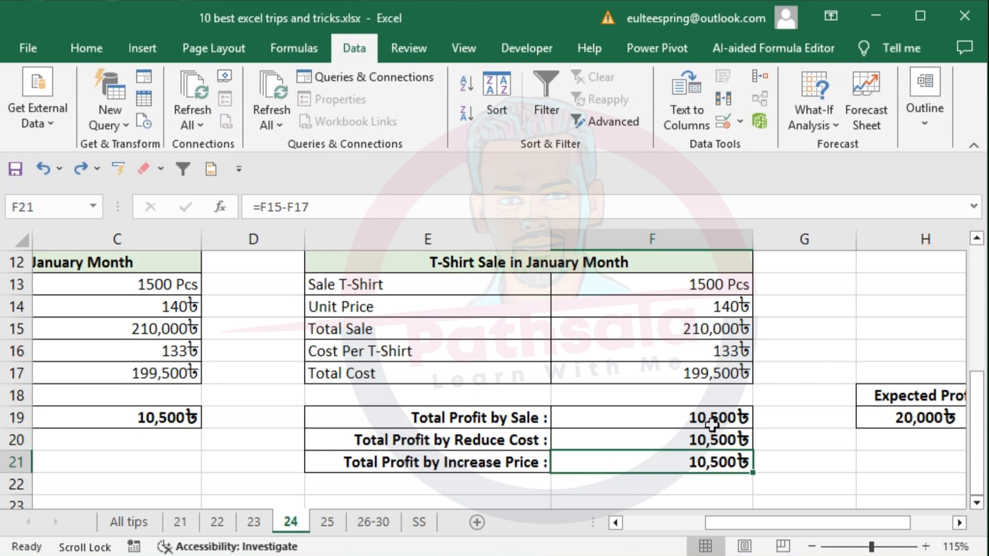
click(713, 352)
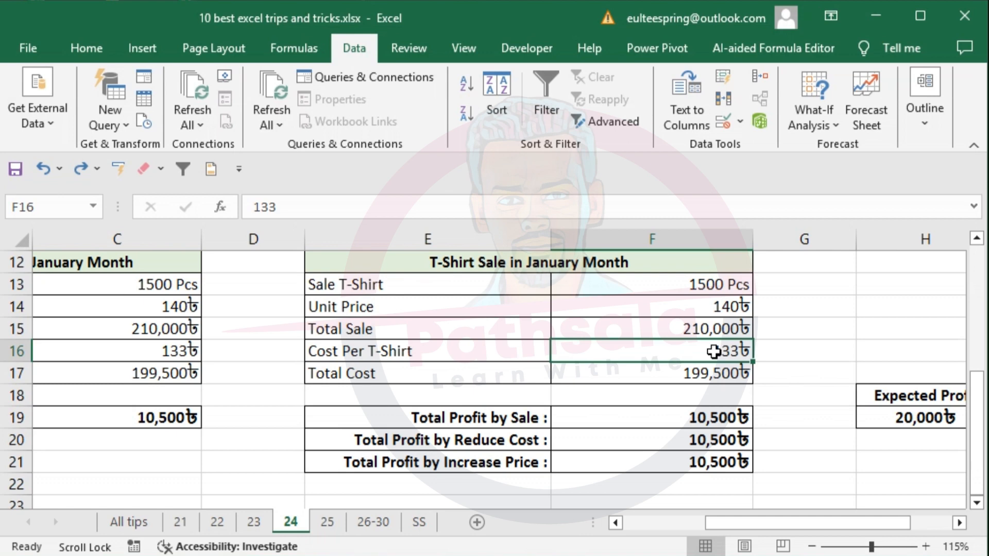
click(707, 287)
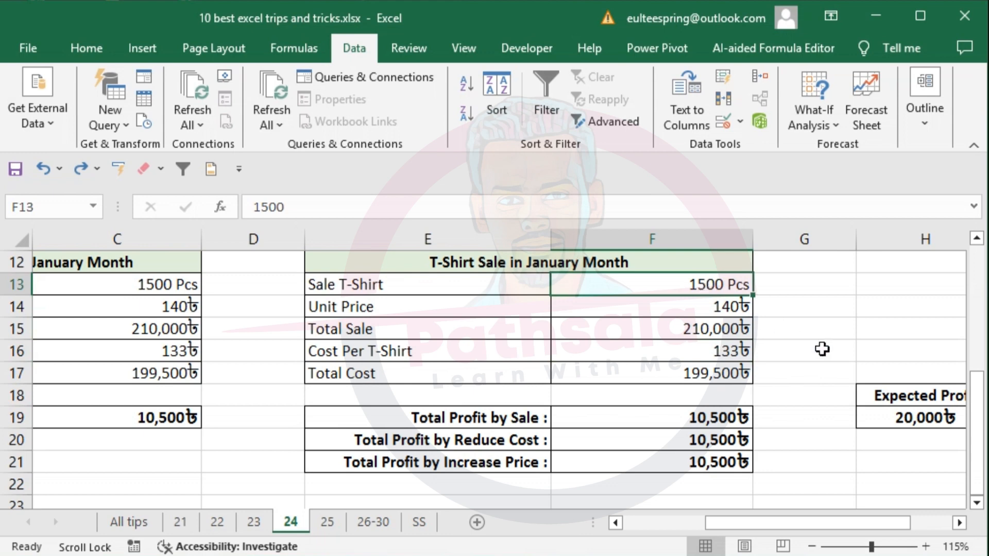
click(912, 415)
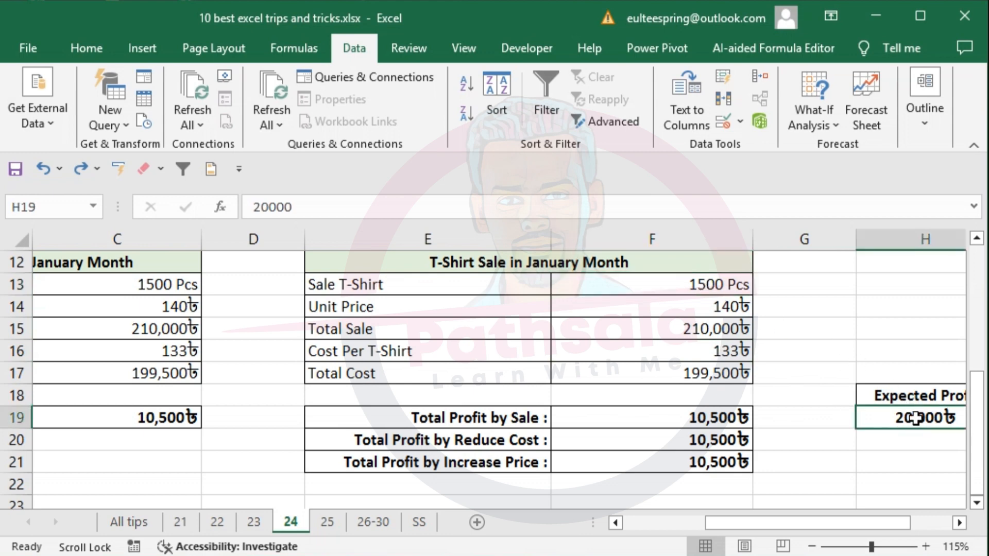
click(737, 464)
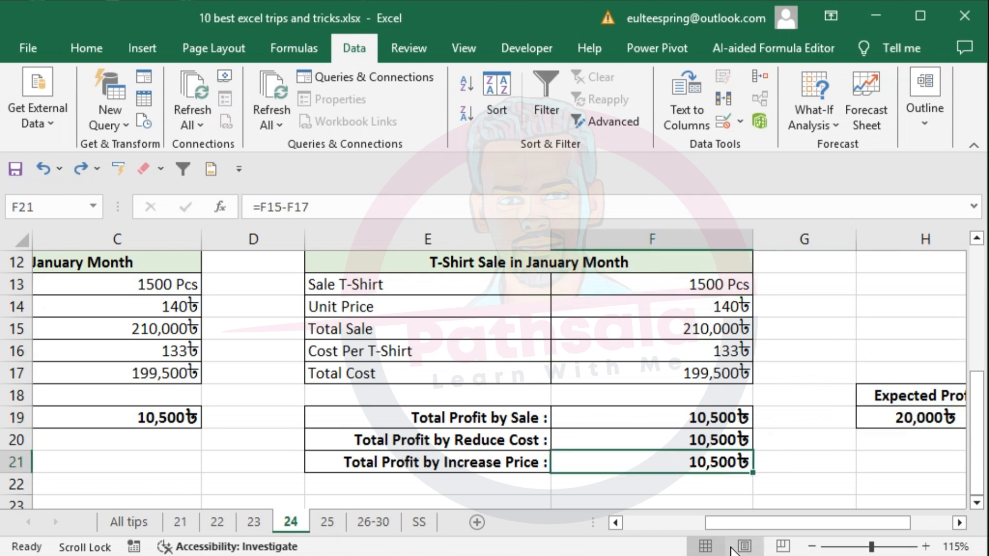
click(835, 123)
click(848, 169)
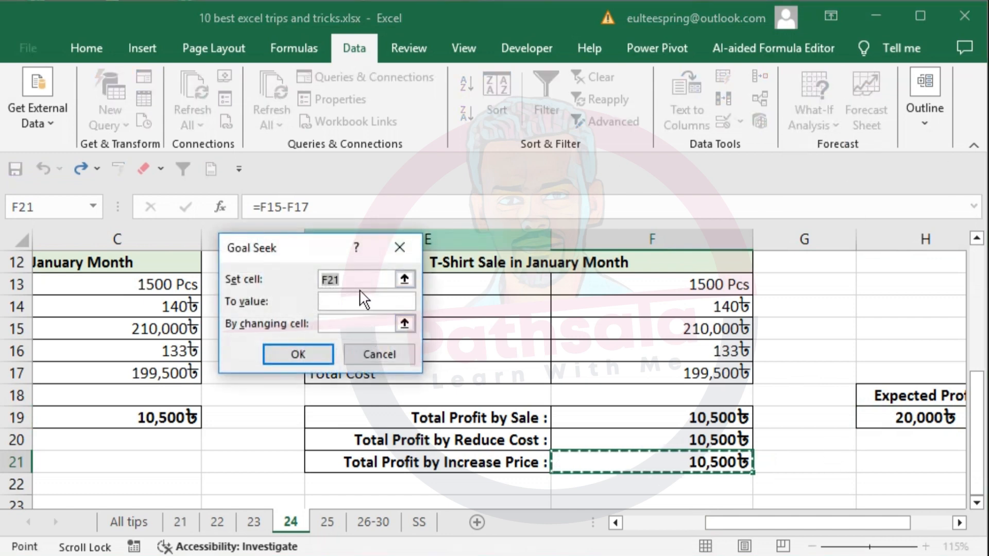
click(696, 462)
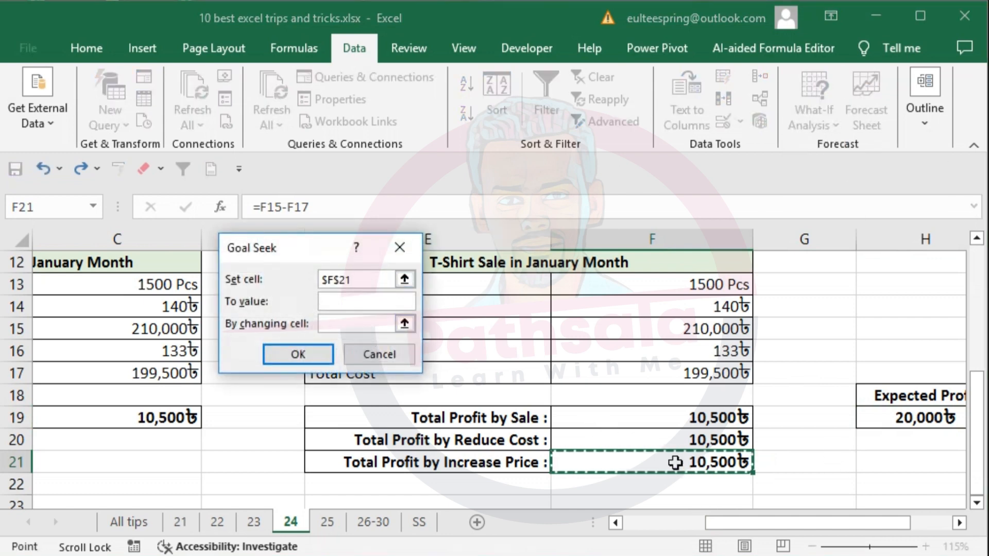
- Run Goal Seek to a value of 20000 by changing the Unit Price in F14, moving the dialog clear of the table rows
click(359, 304)
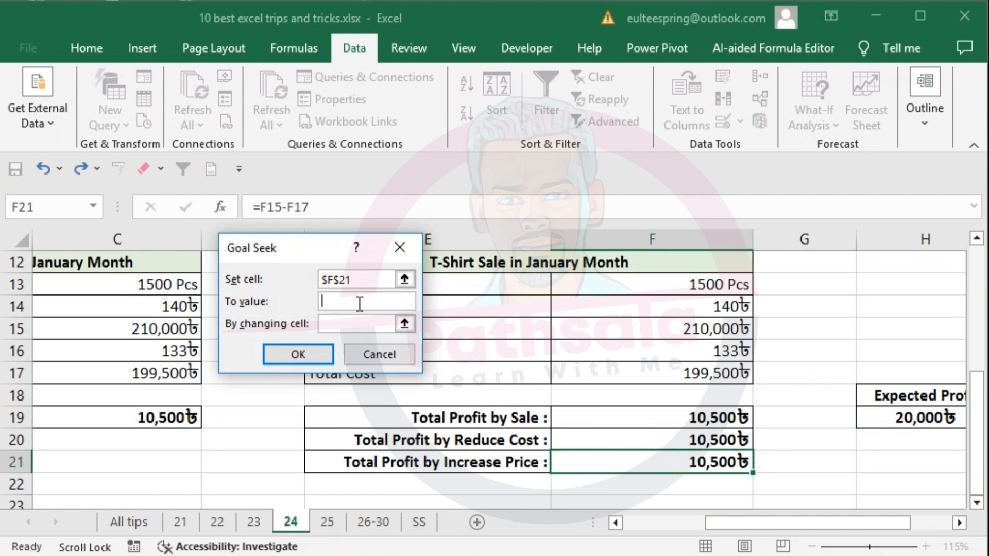
click(354, 323)
click(340, 323)
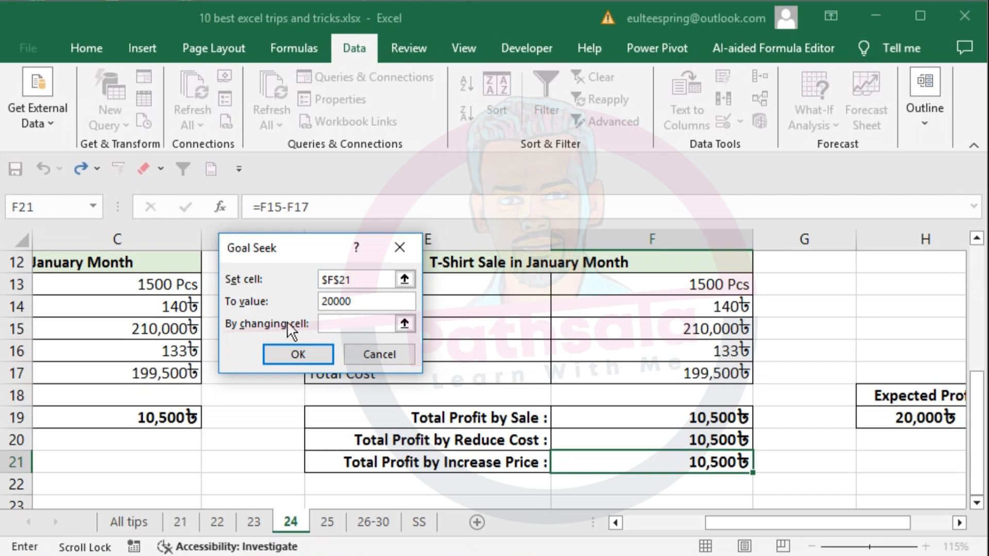
click(722, 308)
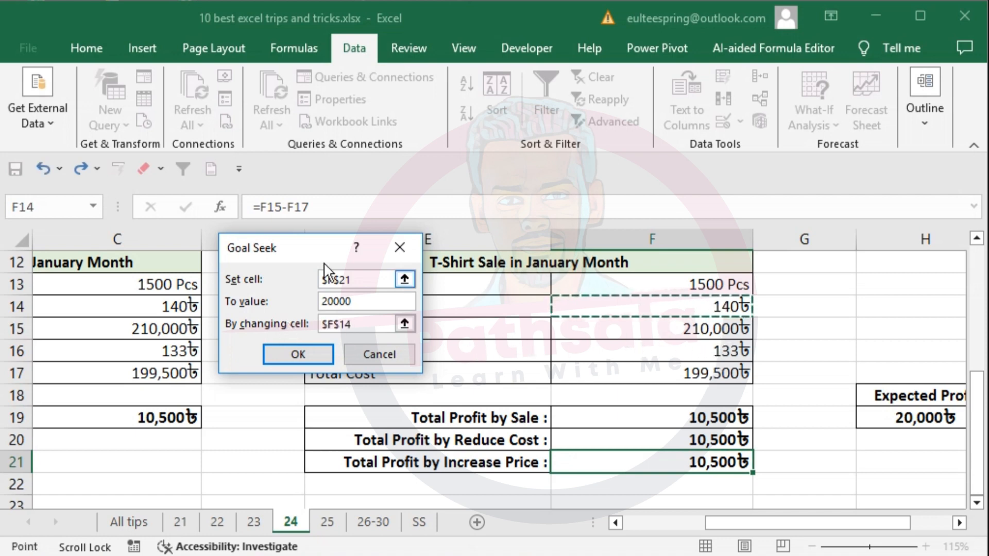
drag(317, 252, 695, 149)
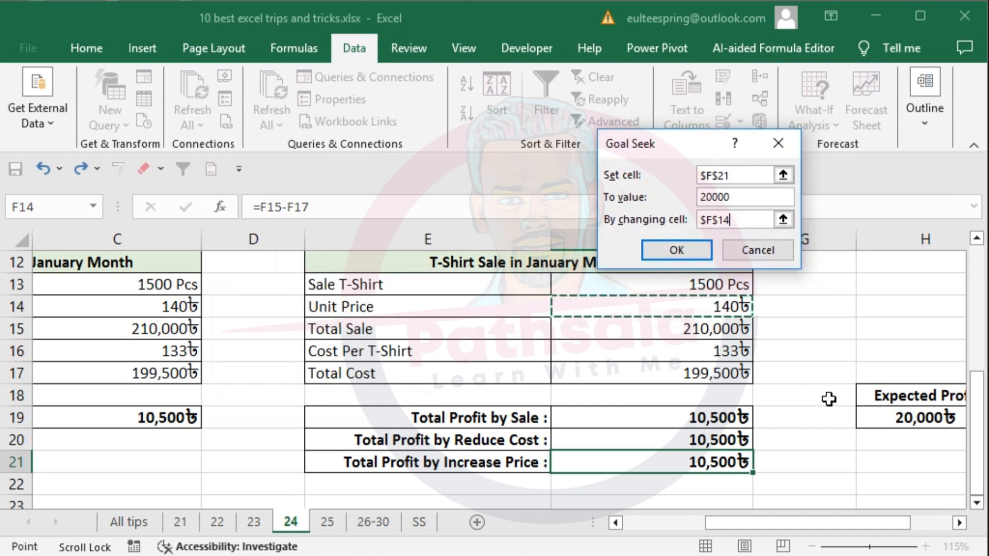
click(674, 251)
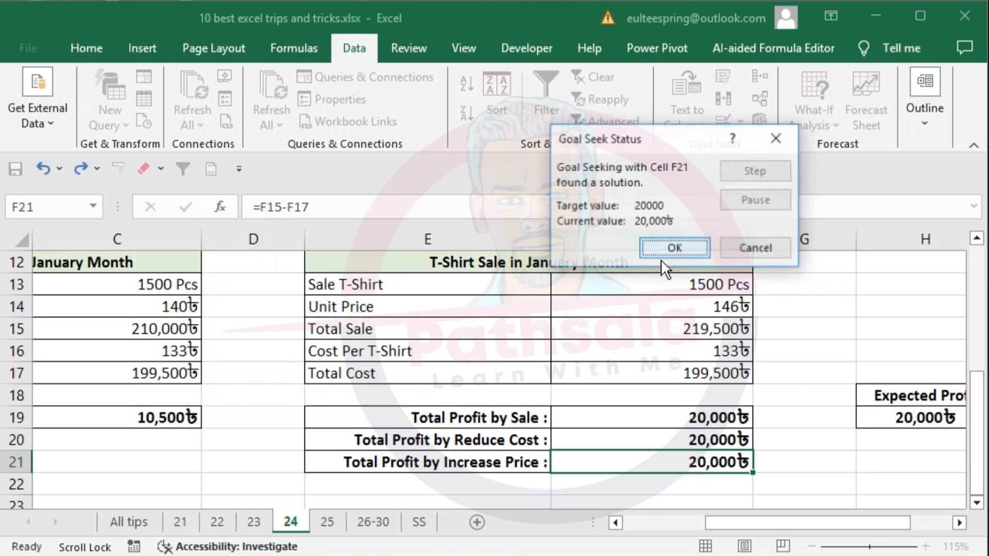
- Accept the Goal Seek solution and review the Unit Price, Total Profit by Increase Price and Expected Profit cells
click(670, 248)
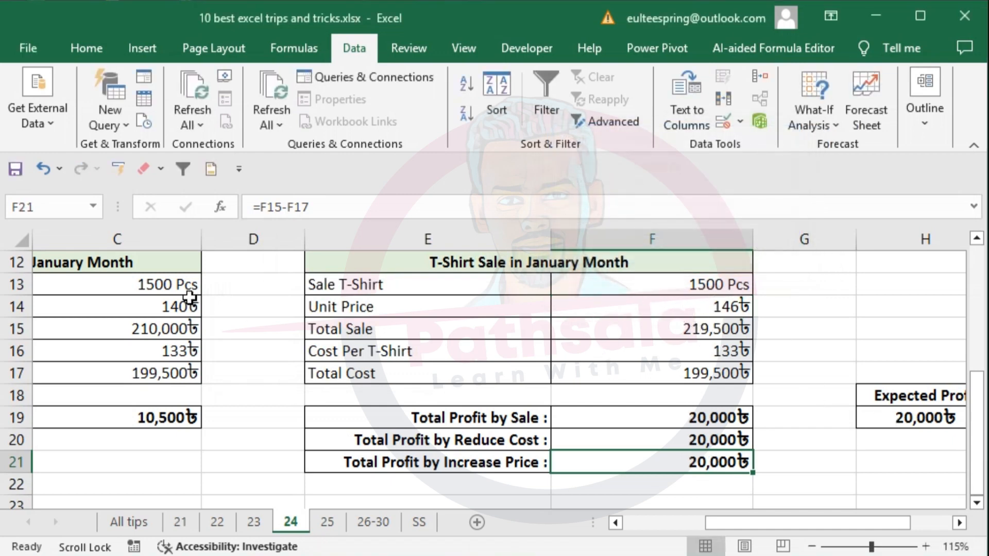
click(163, 306)
click(698, 312)
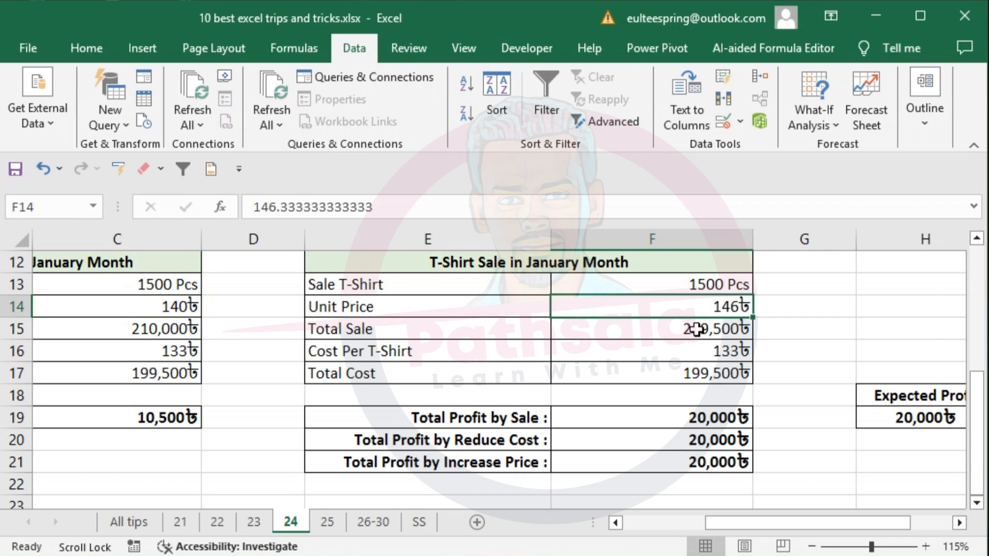
click(706, 468)
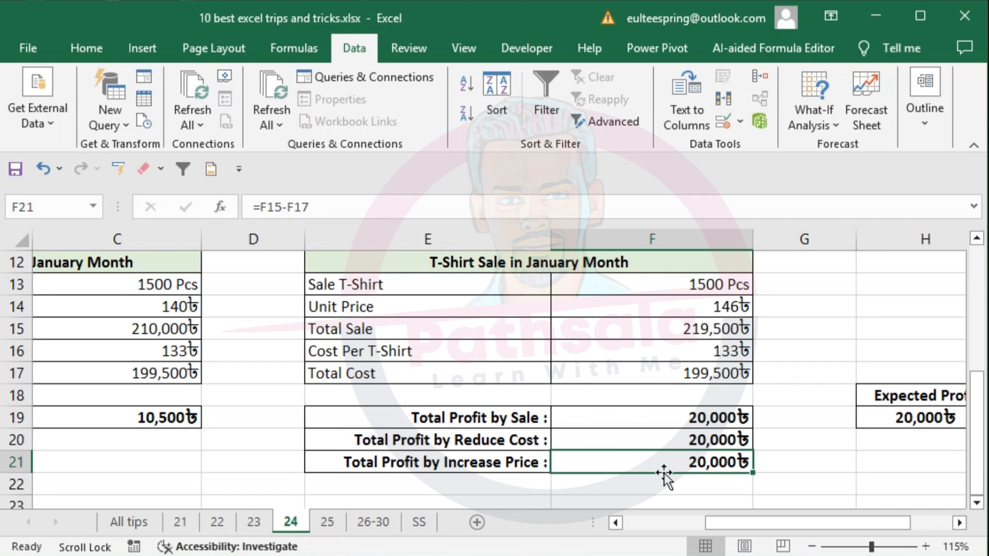
click(933, 417)
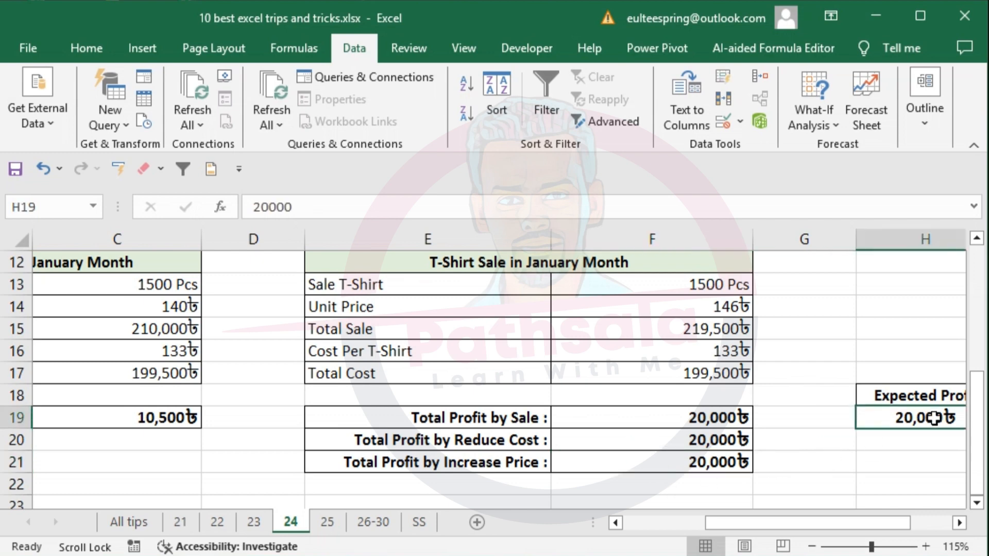
scroll(415, 446, up, 4)
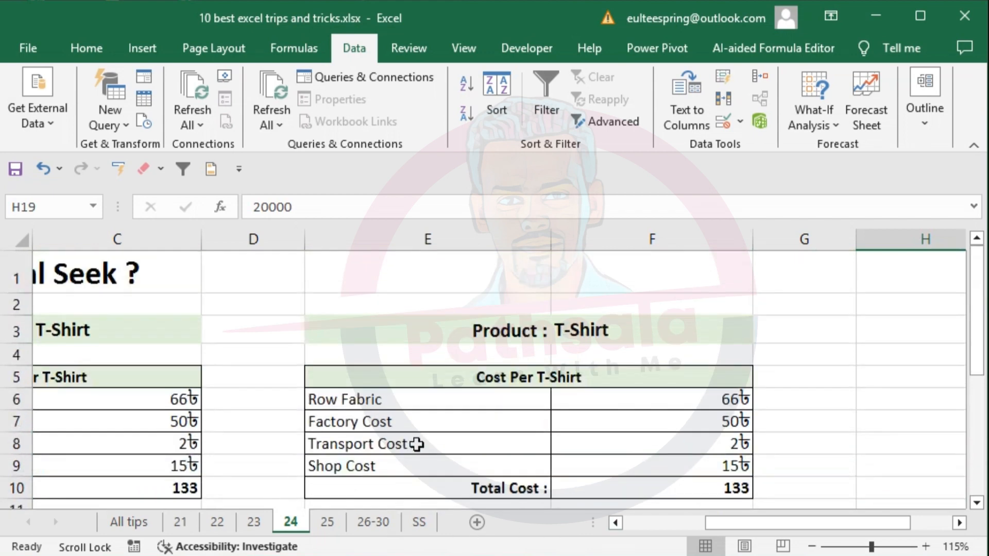
- Open sheet 25 and examine its title, the mixed names and mobile numbers in B4:B17, and the Mobile No column
click(327, 522)
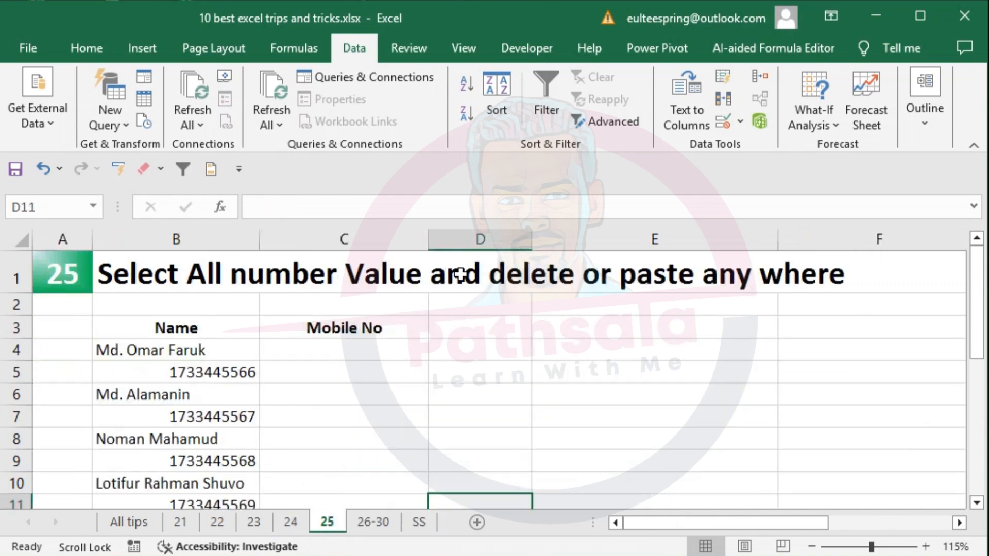
click(767, 286)
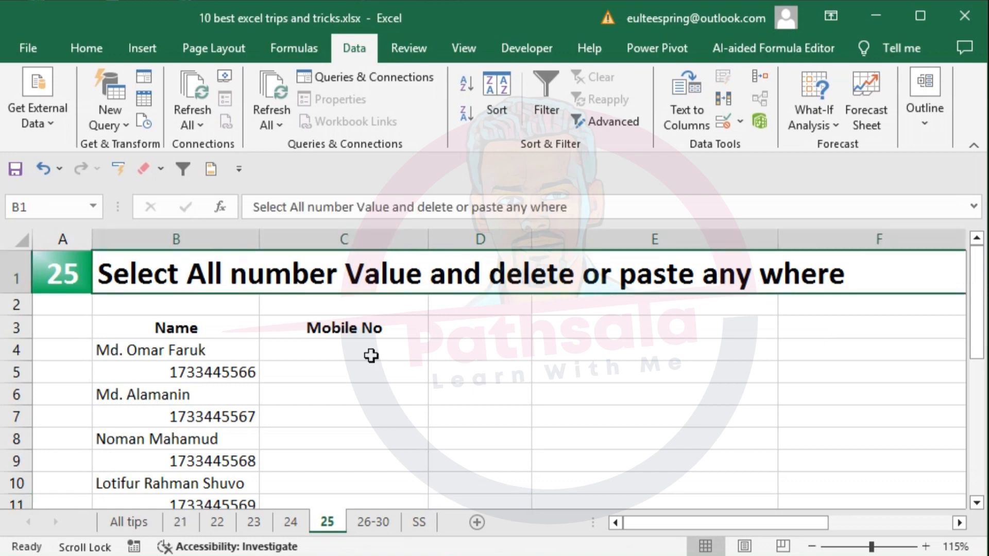
click(175, 348)
scroll(217, 393, down, 2)
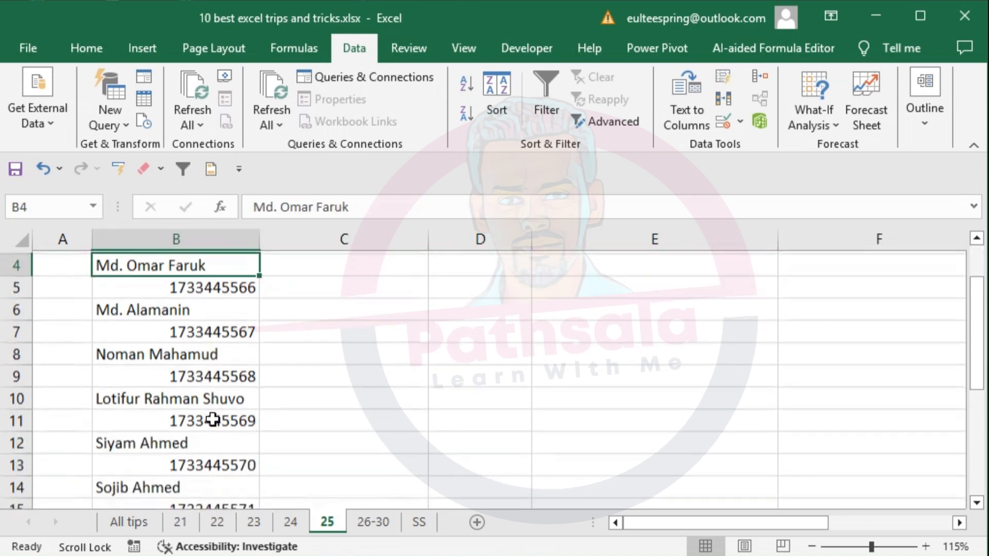
shift+click(203, 484)
scroll(170, 453, up, 2)
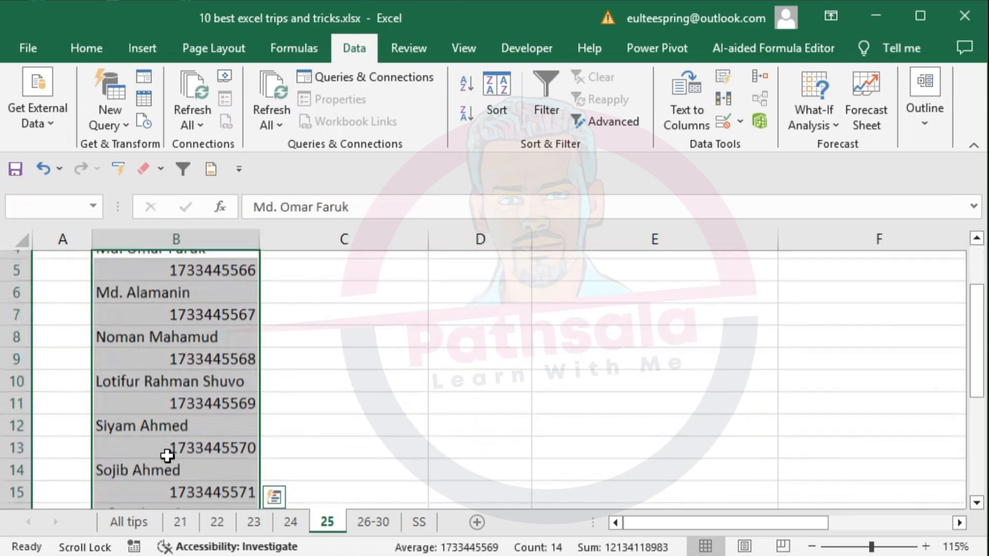
click(205, 382)
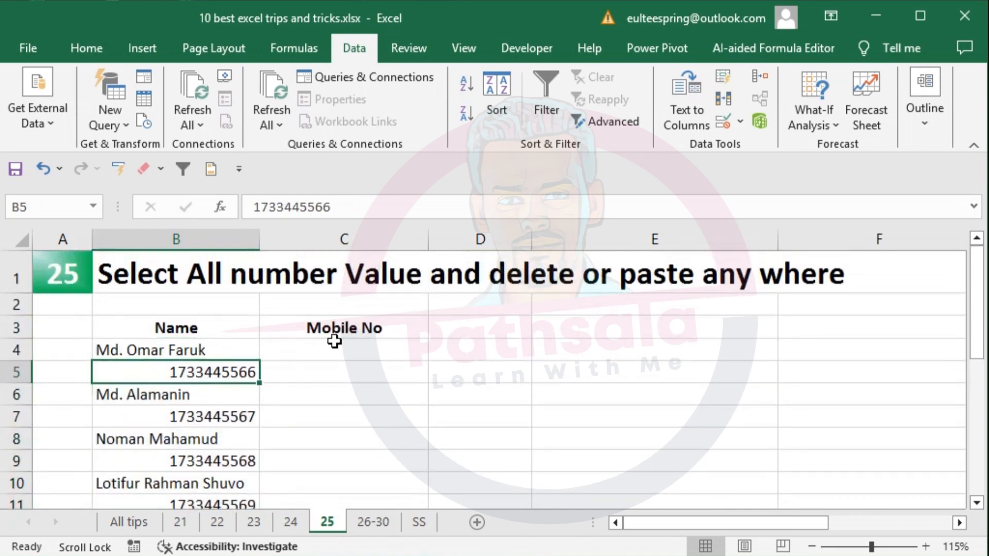
click(210, 351)
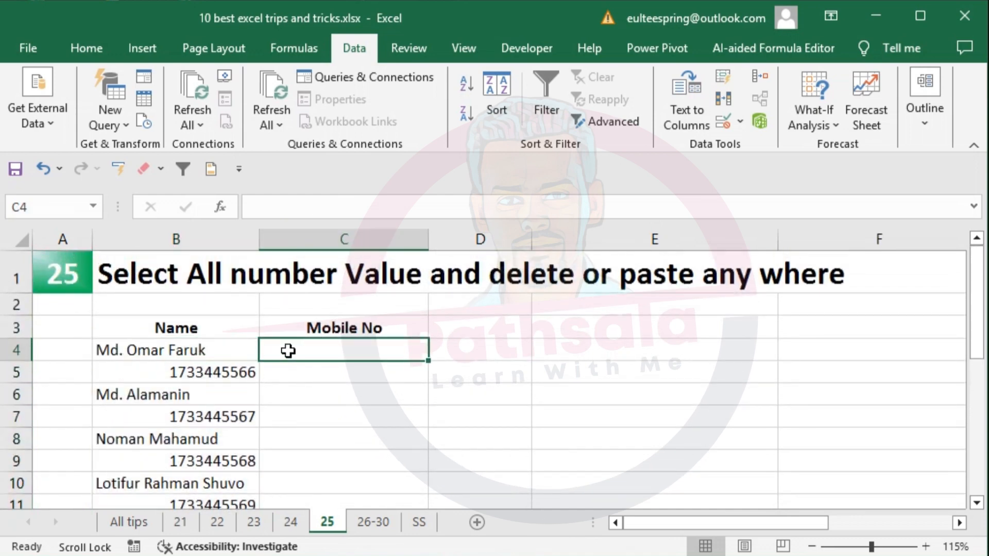
drag(287, 349, 295, 496)
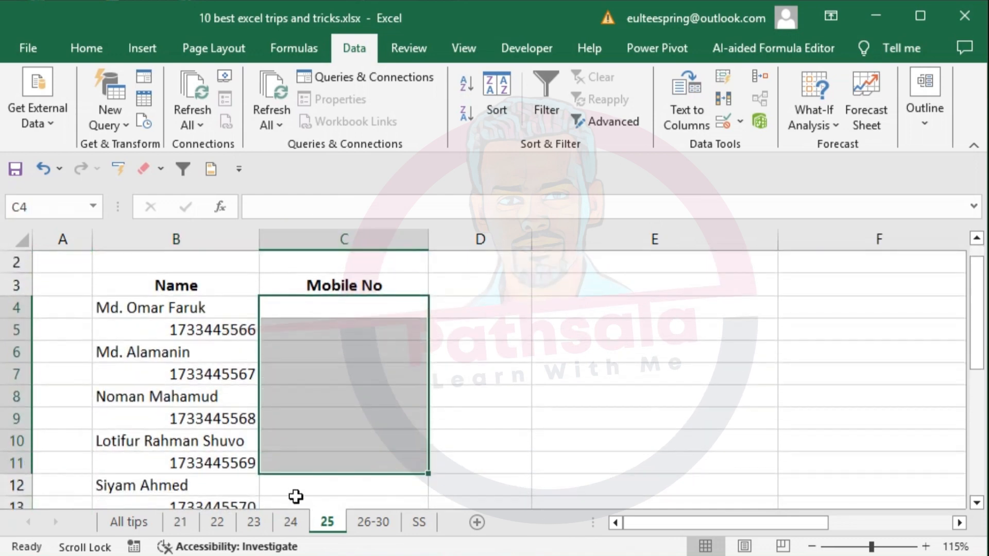
click(319, 308)
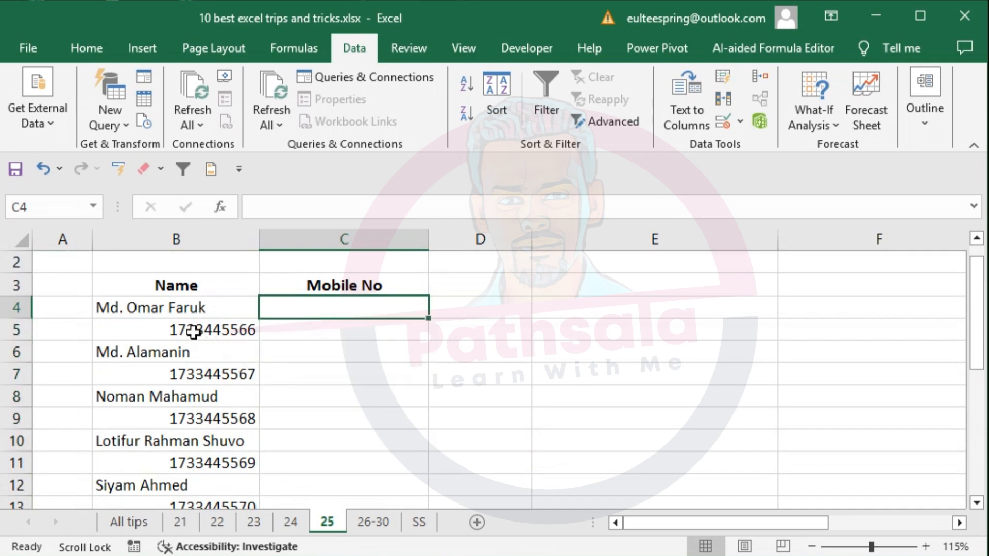
- Try to cut the separately selected mobile number cells B5, B7 and B9
ctrl+scroll(238, 397, down, 1)
click(183, 312)
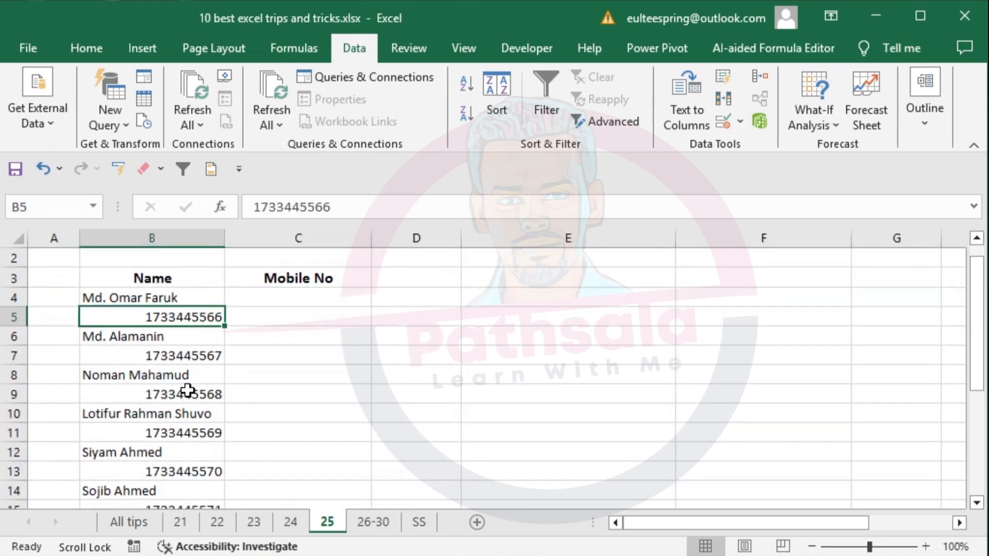
ctrl+click(203, 360)
ctrl+click(201, 395)
key(ctrl+x)
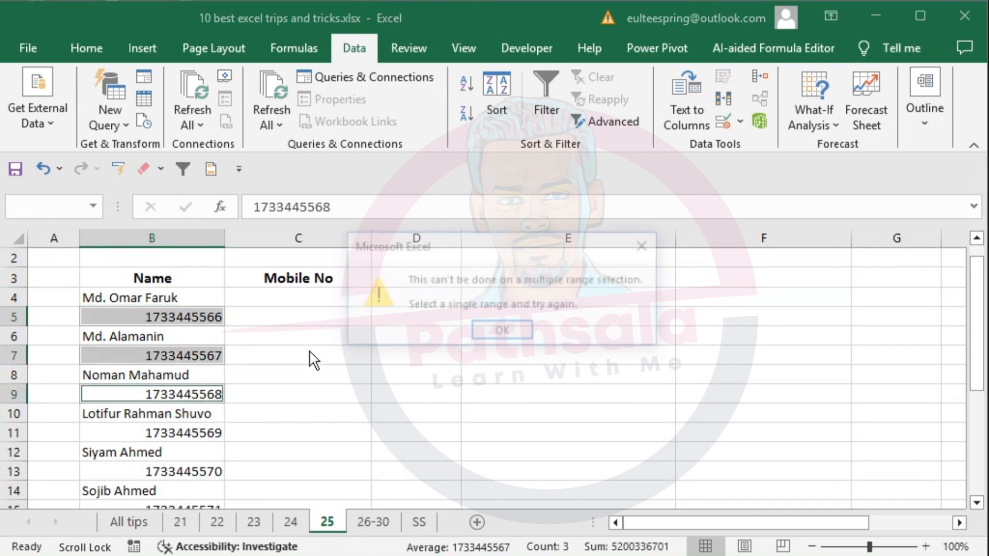
key(Return)
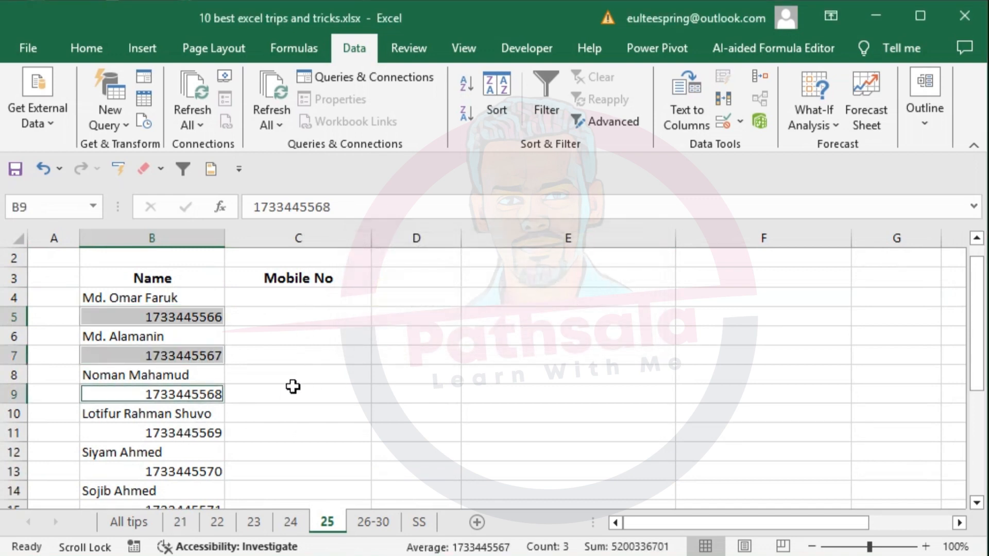
click(289, 393)
- Select only the number constants in B4:B17 with Go To Special, excluding Text, Logicals and Errors
click(177, 302)
scroll(221, 402, down, 2)
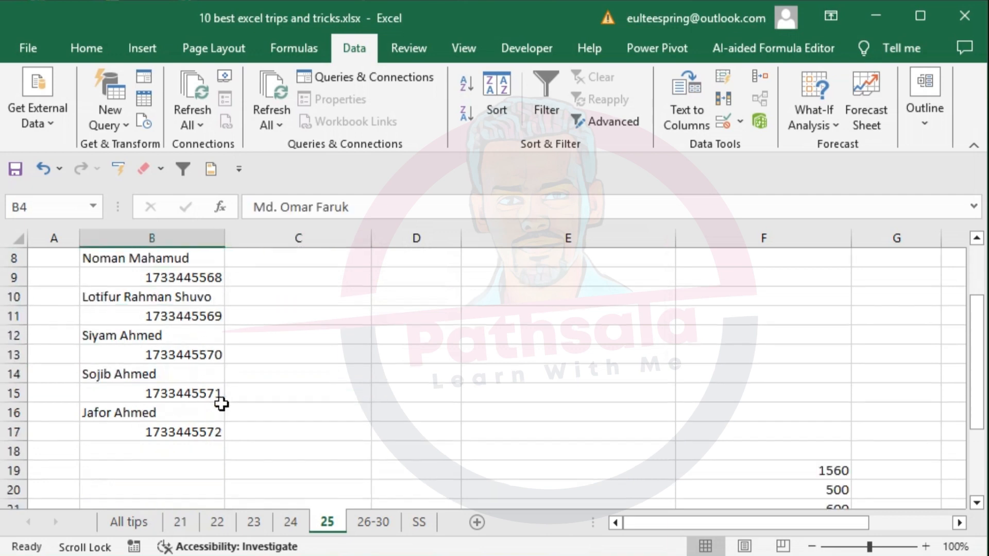
shift+click(205, 431)
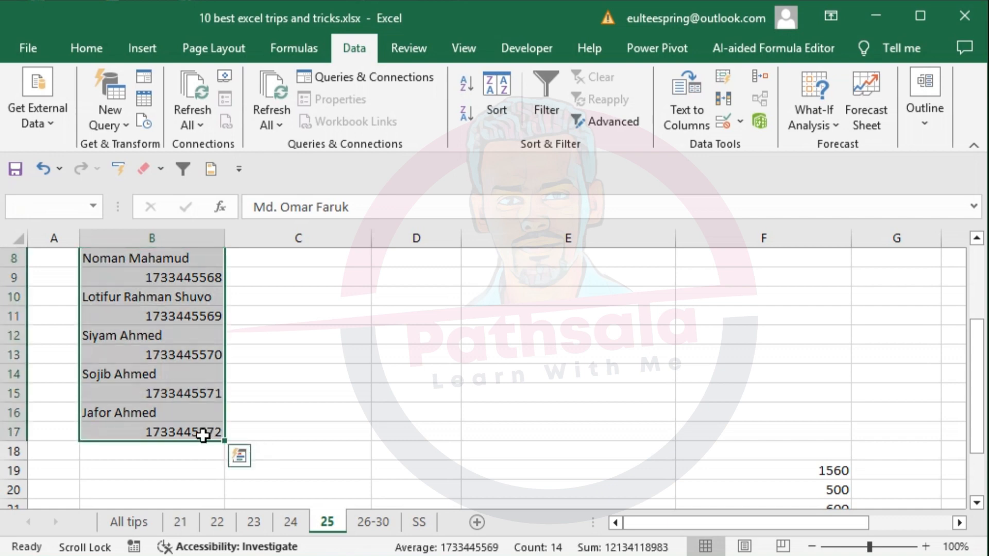
scroll(333, 400, up, 2)
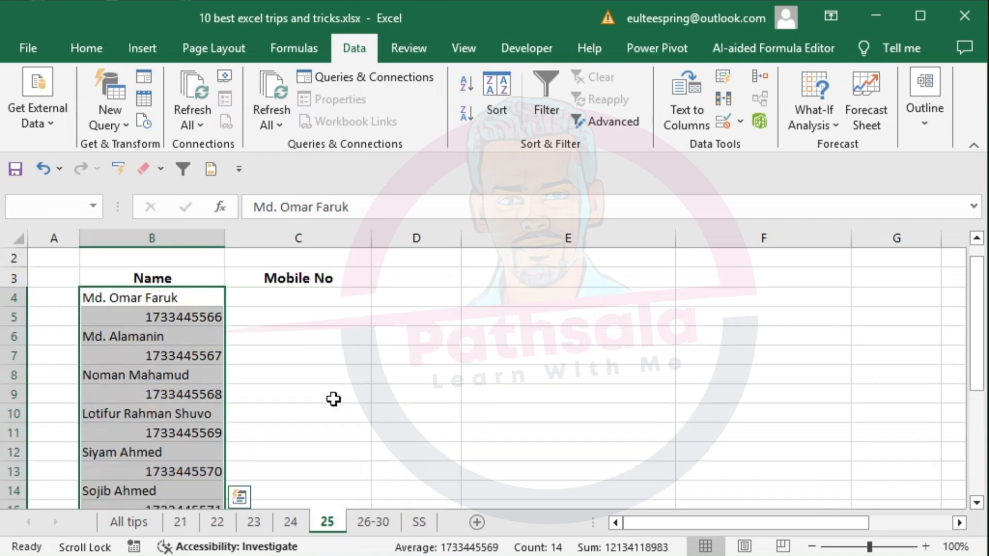
key(ctrl+g)
click(580, 304)
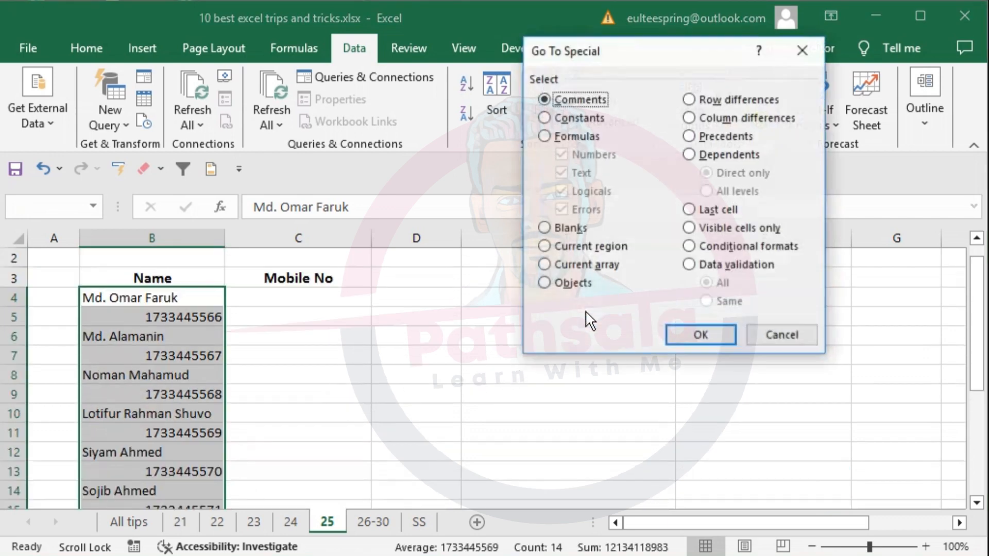
drag(642, 56, 520, 157)
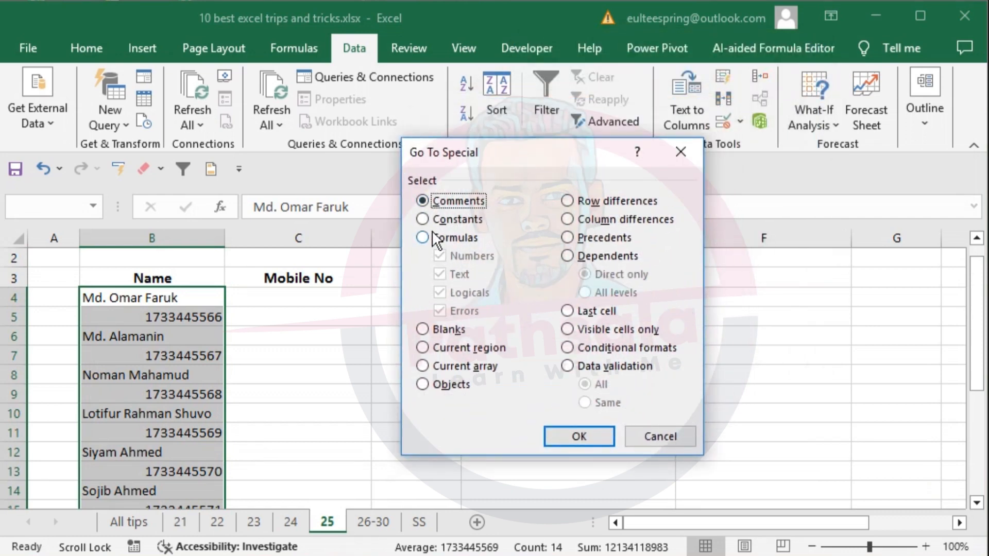
click(424, 220)
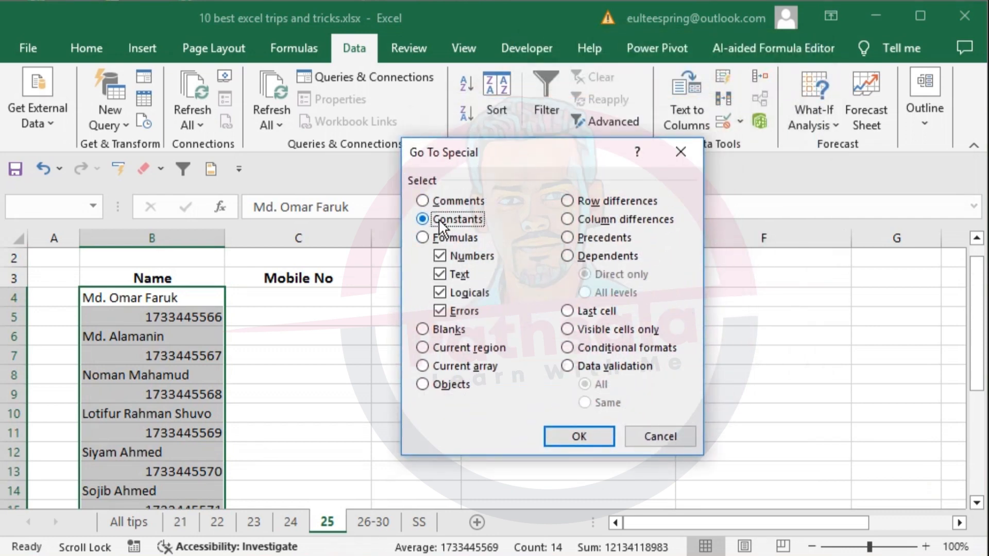
click(443, 272)
click(440, 295)
click(441, 309)
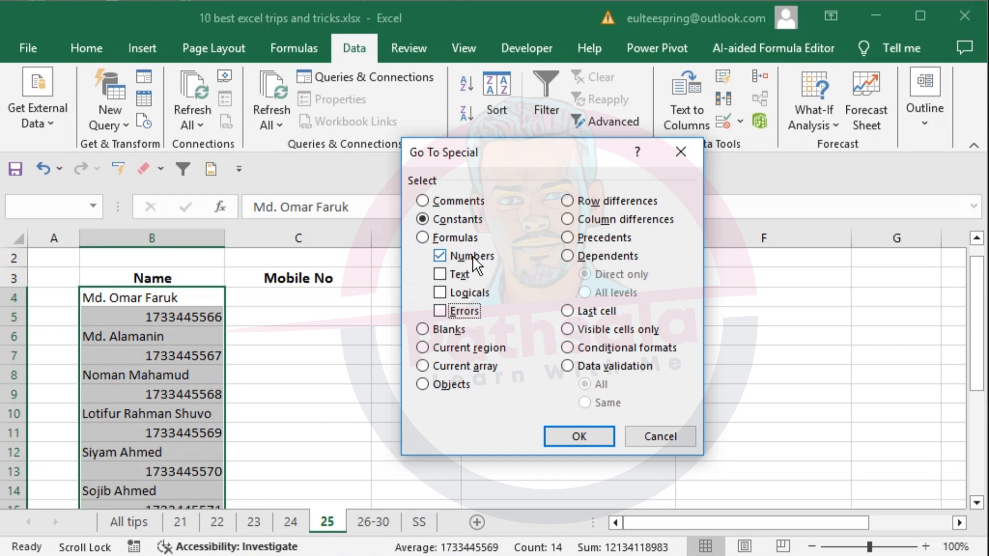
click(590, 435)
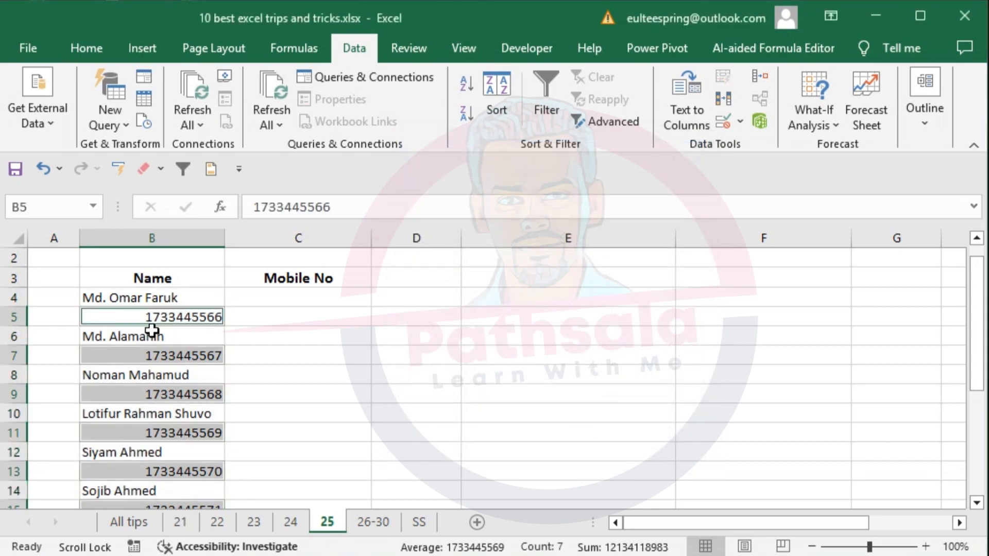
- Copy all the selected mobile numbers from column B and paste them starting at cell C19
scroll(185, 453, down, 2)
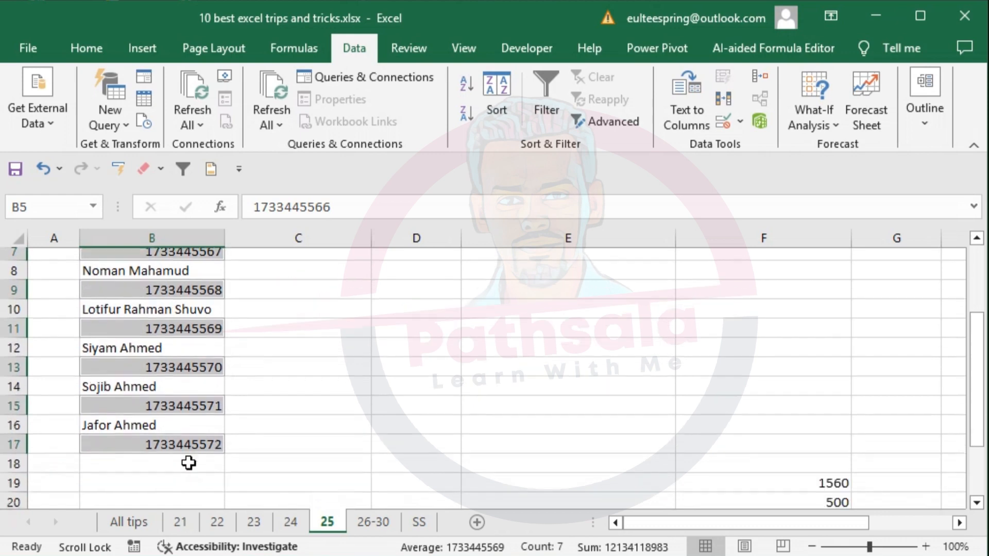
scroll(214, 433, up, 1)
scroll(214, 432, up, 1)
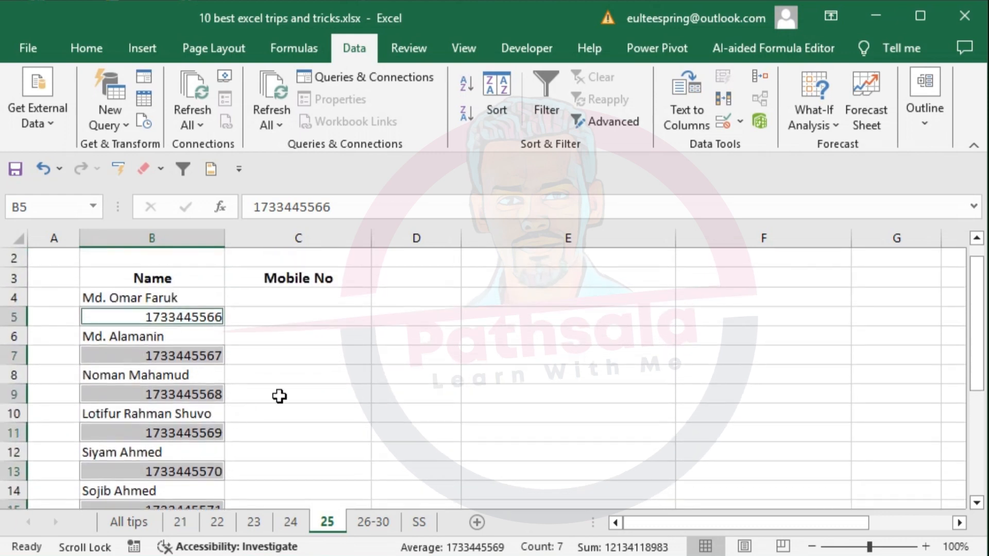
key(ctrl+c)
scroll(329, 407, down, 3)
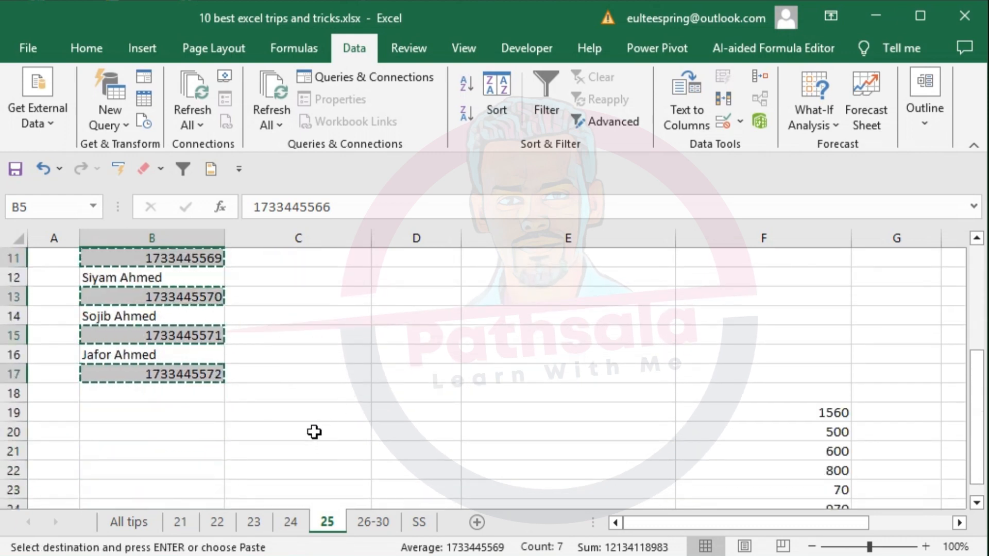
click(310, 415)
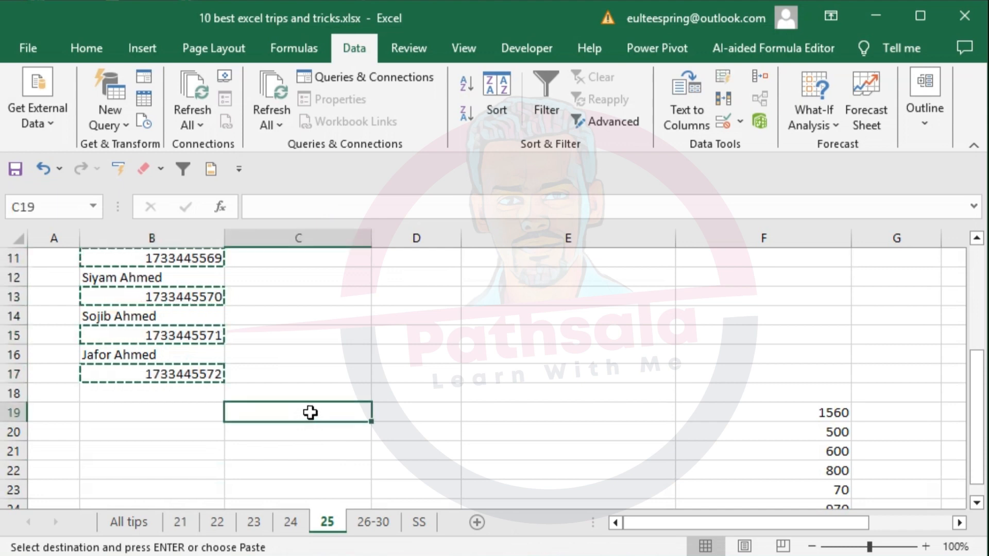
key(ctrl+v)
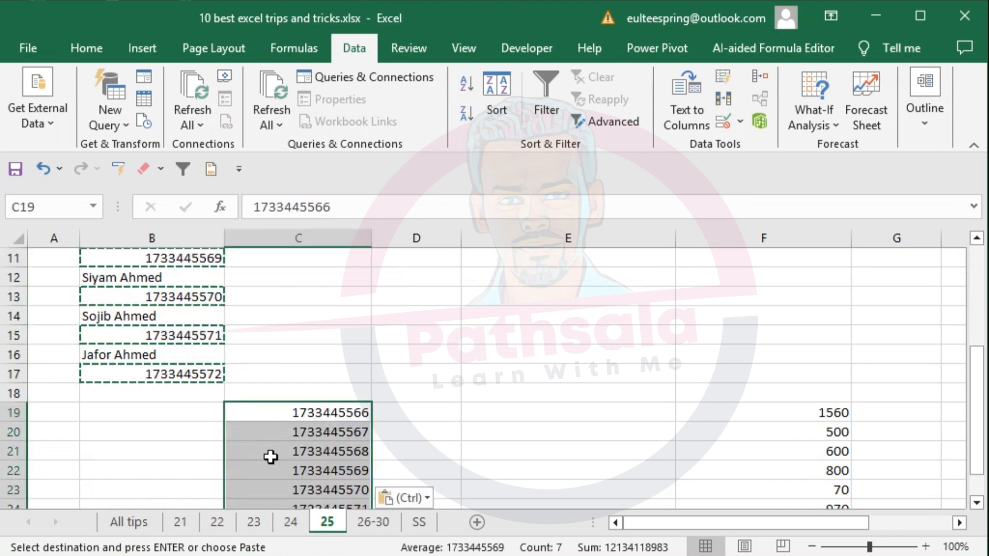
- Reselect B4:B17 and narrow the selection to Numbers constants with Go To Special, leaving out Text, Logicals and Errors
scroll(271, 456, up, 2)
scroll(206, 334, up, 1)
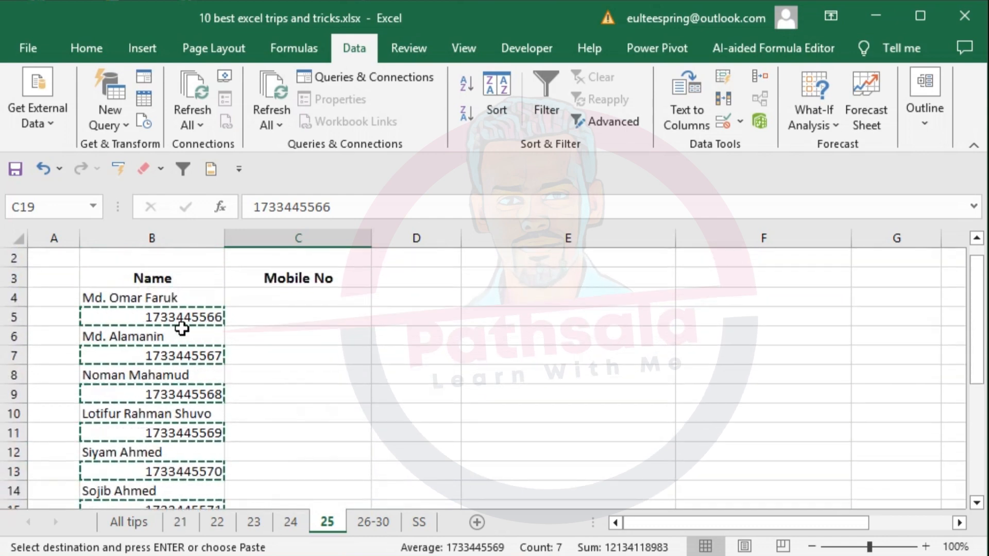
double_click(164, 298)
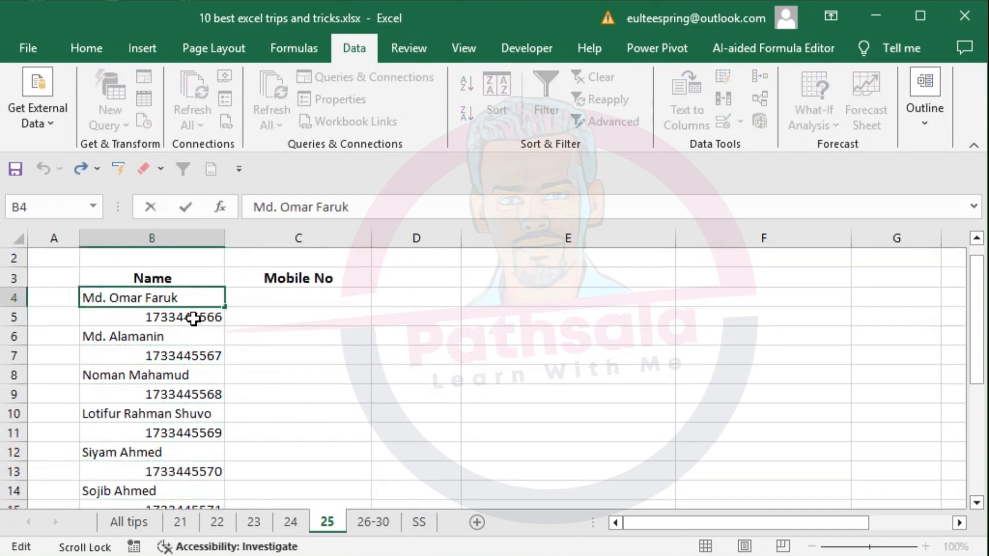
click(172, 316)
click(175, 299)
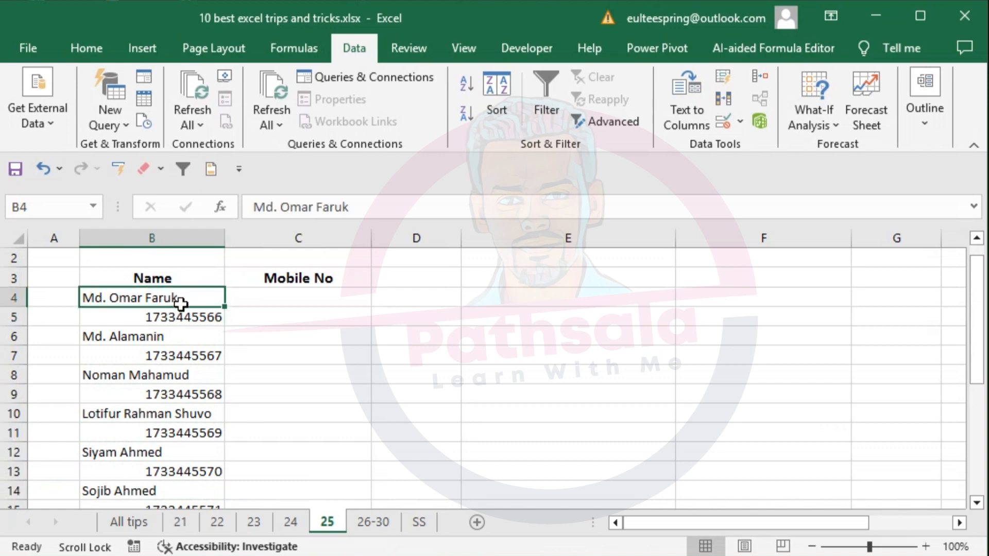
scroll(167, 469, down, 1)
shift+click(177, 487)
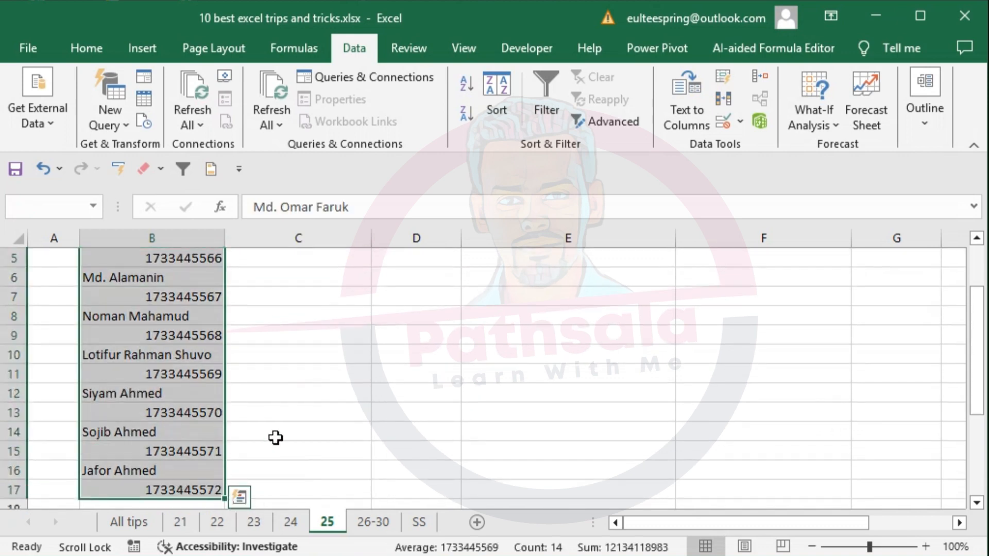
key(ctrl+g)
click(437, 403)
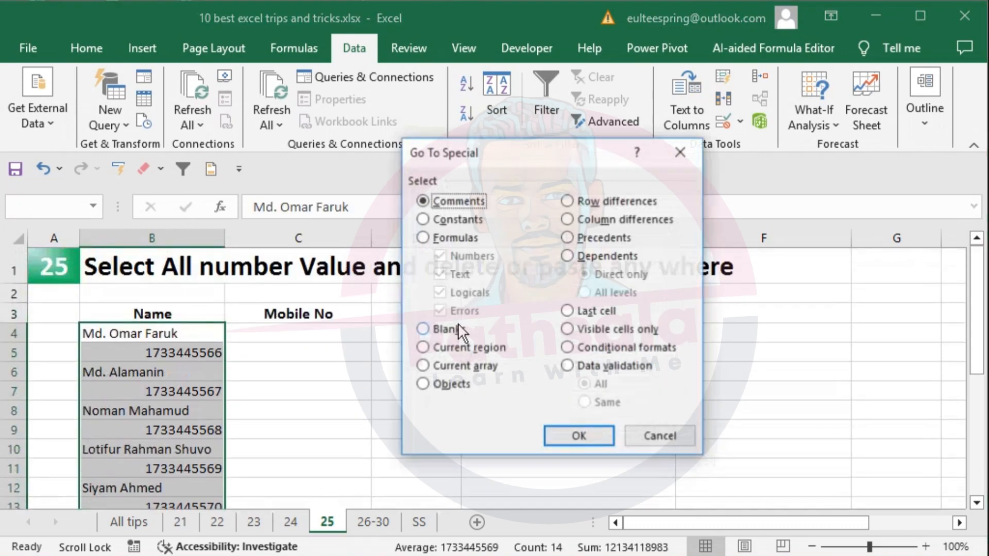
click(454, 222)
click(441, 256)
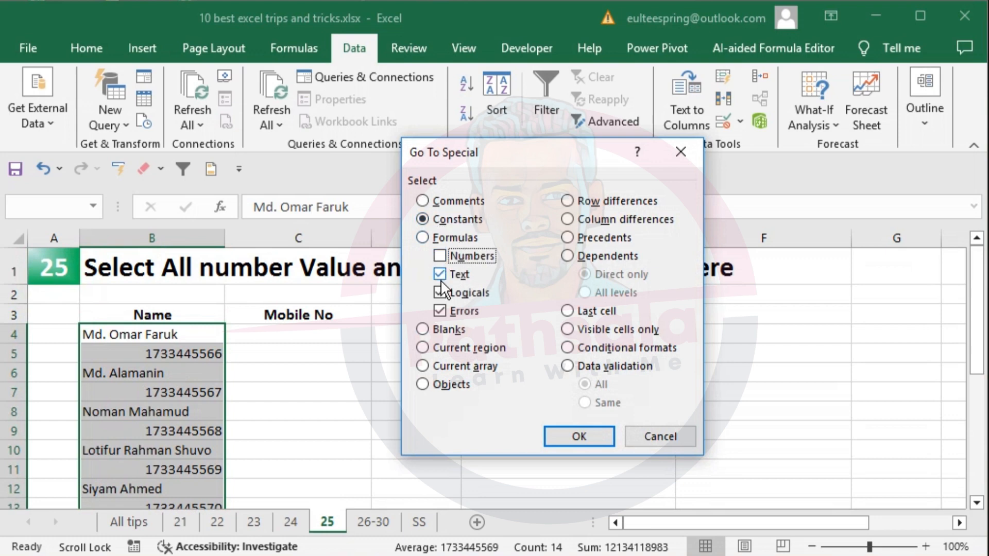
click(440, 273)
click(442, 291)
click(437, 311)
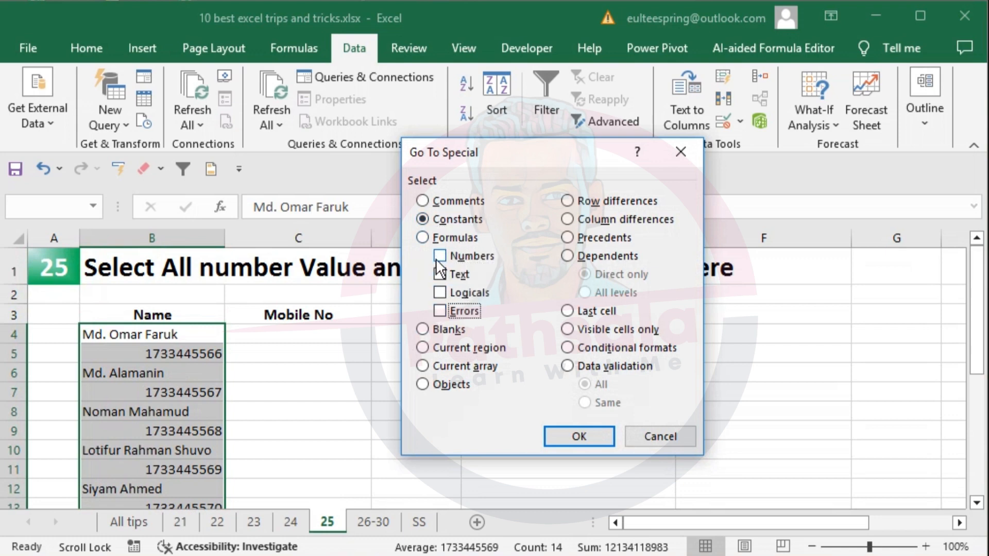
click(439, 258)
click(579, 436)
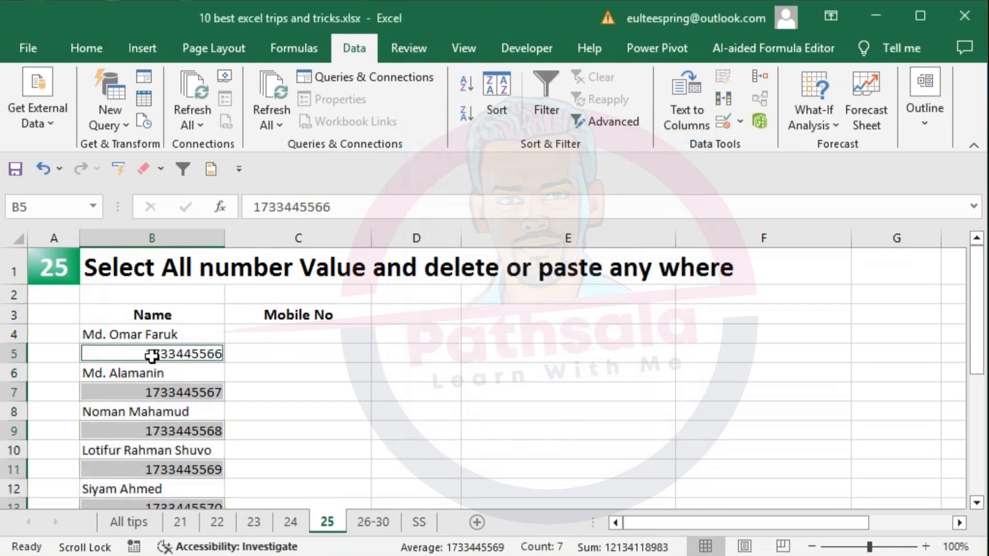
- Delete the entire rows of the selected mobile number cells in column B
key(ctrl+minus)
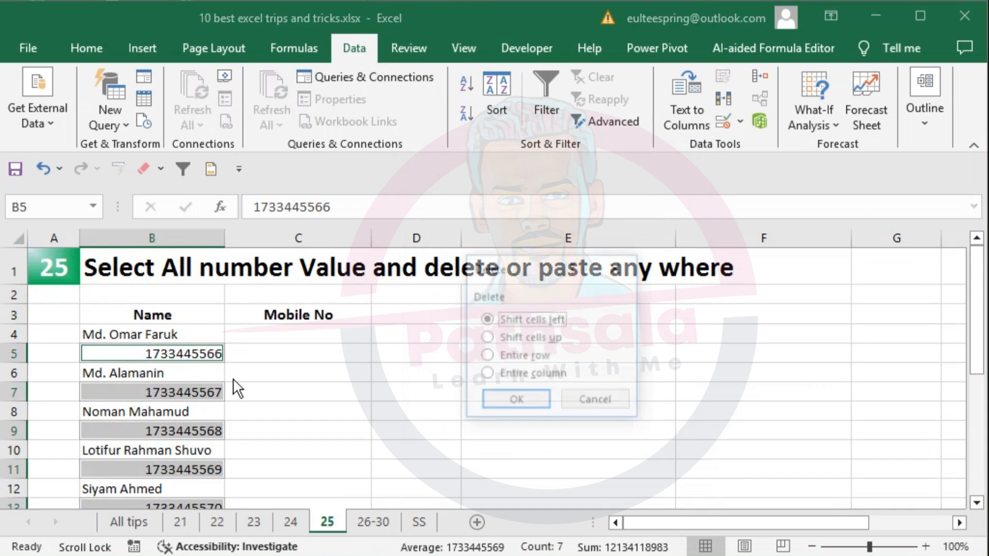
click(487, 358)
click(518, 402)
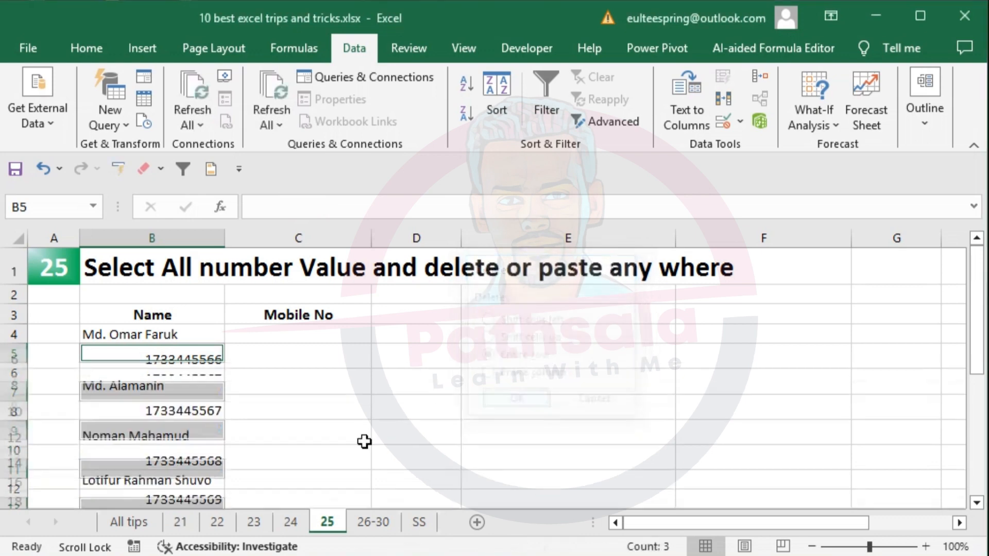
- Copy the mobile numbers in C12:C18 into the Mobile No column from C4, and select the completed list B4:C10
click(335, 492)
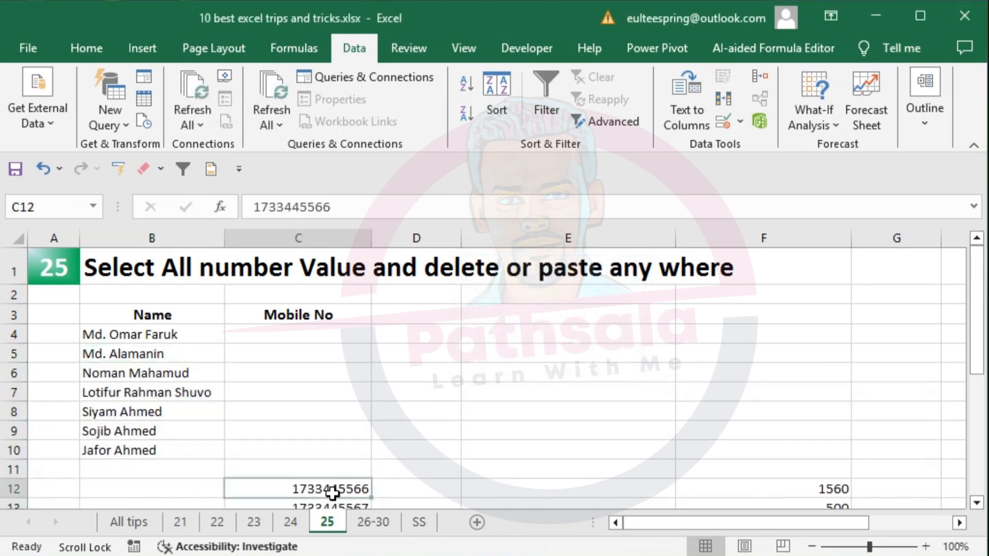
scroll(463, 448, down, 2)
shift+click(354, 475)
key(ctrl+c)
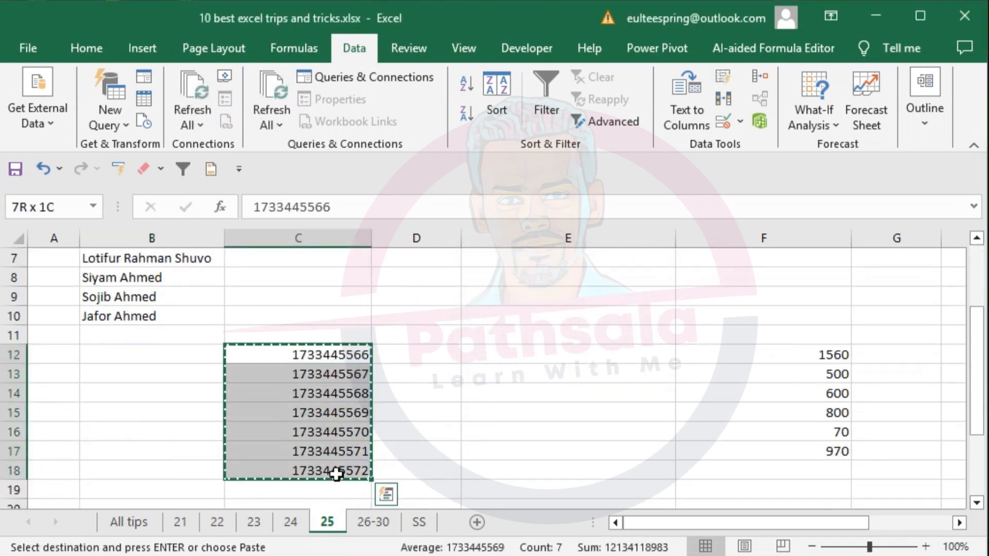
scroll(338, 471, up, 2)
click(308, 342)
key(ctrl+v)
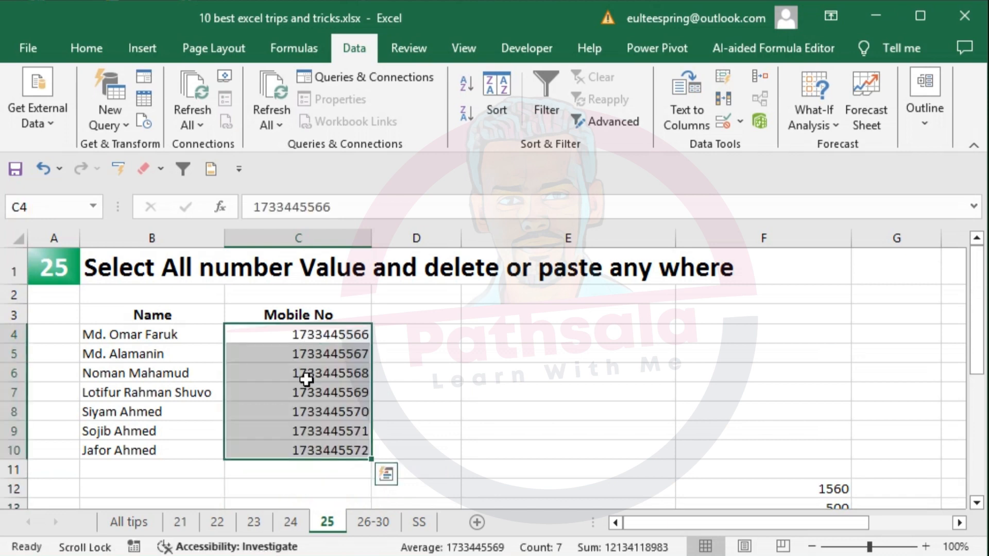
drag(160, 336, 305, 452)
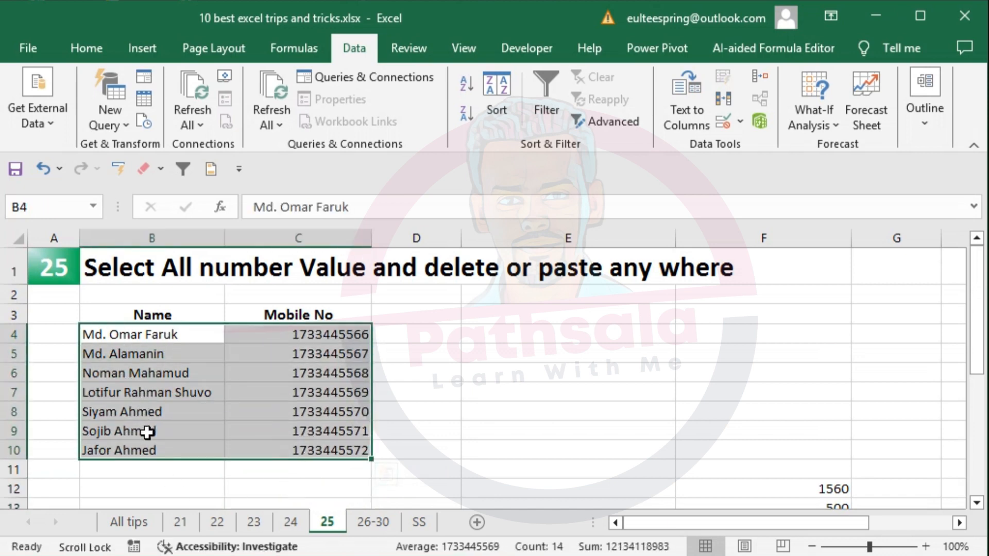
- Open sheet 26-30 and look through the titles of tips 26 to 30
click(368, 523)
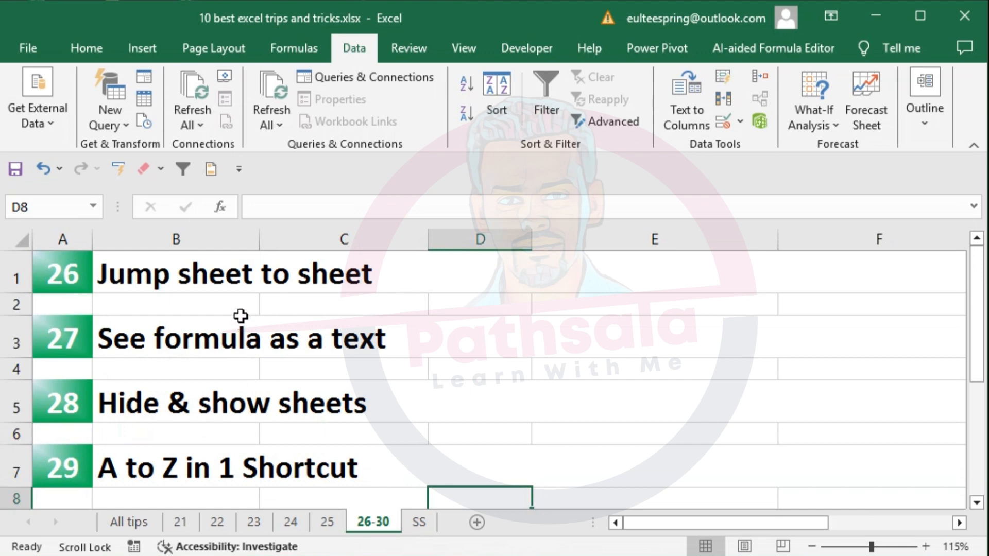
click(240, 282)
scroll(192, 386, down, 2)
scroll(139, 381, down, 2)
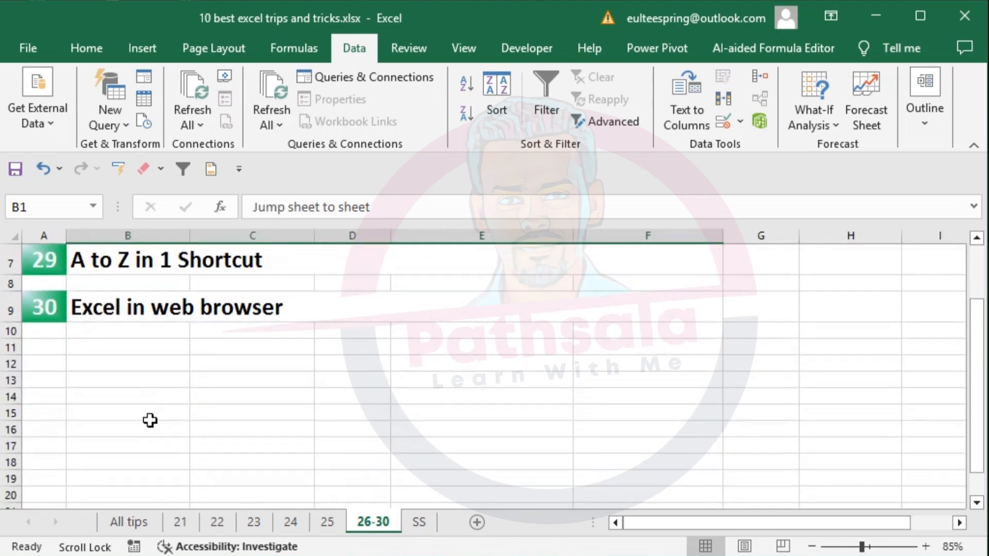
scroll(155, 412, up, 2)
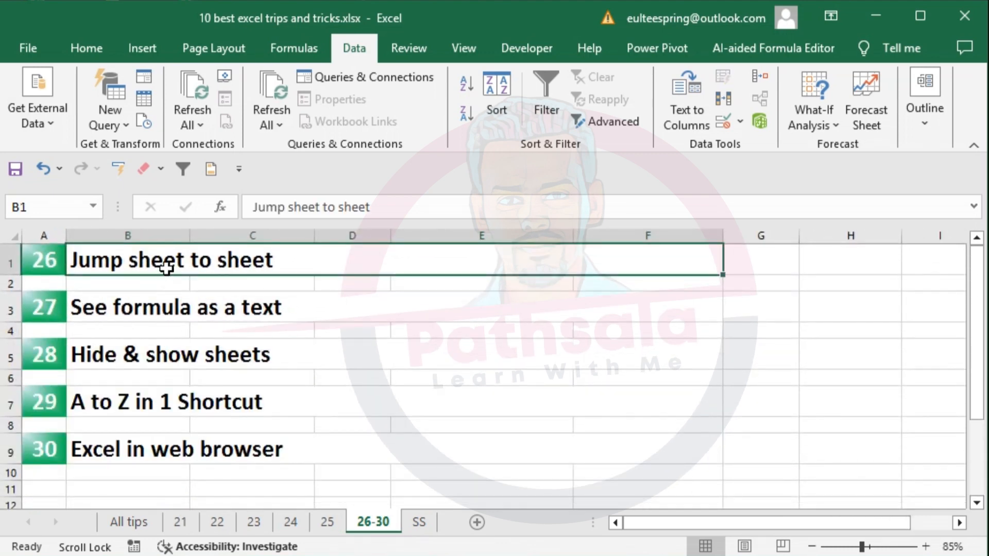
- Visit sheets 21, 22, 23, 24 and 25 one by one, ending on sheet 26-30
click(181, 521)
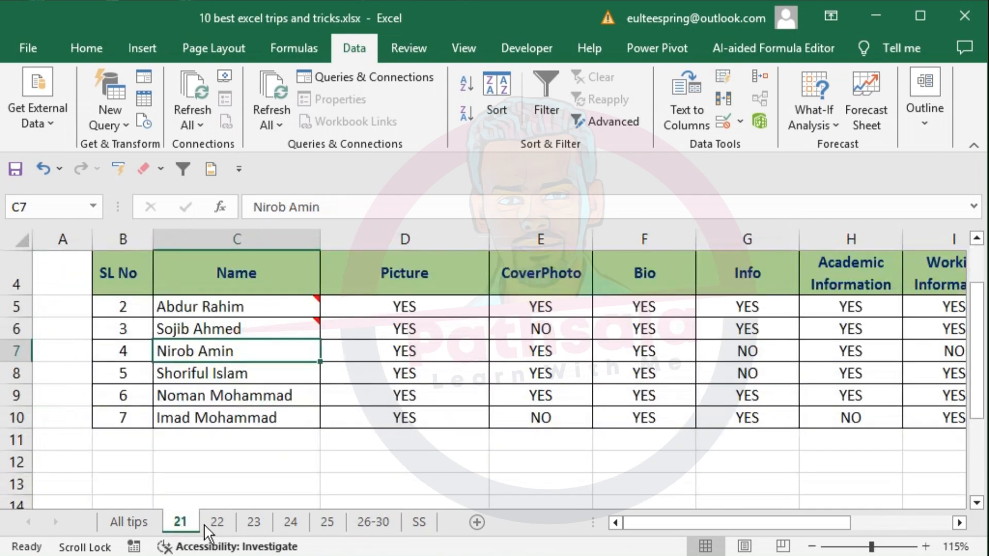
click(215, 522)
click(253, 521)
click(290, 521)
click(327, 522)
click(372, 521)
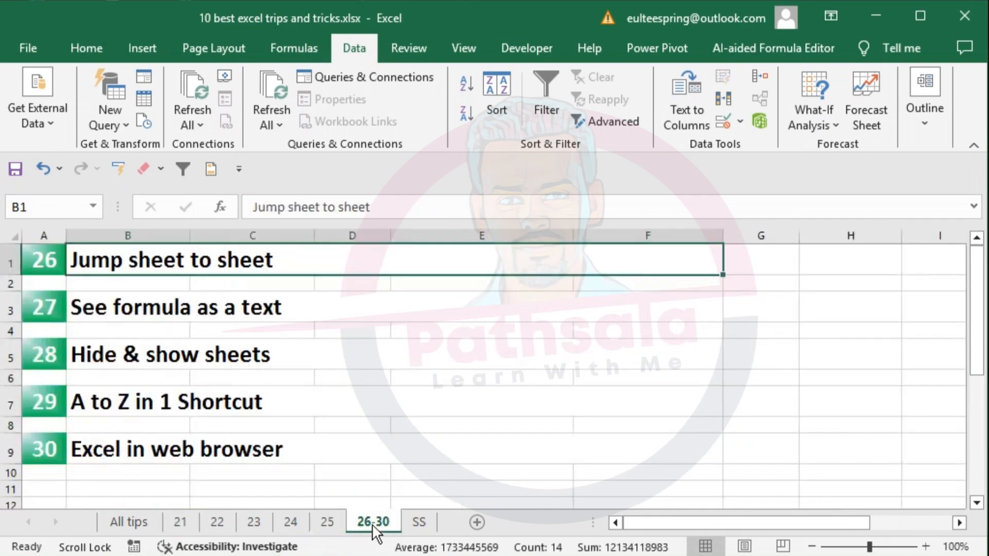
- Return to the All tips sheet and step forward through the sheets one at a time to sheet 26-30
click(137, 523)
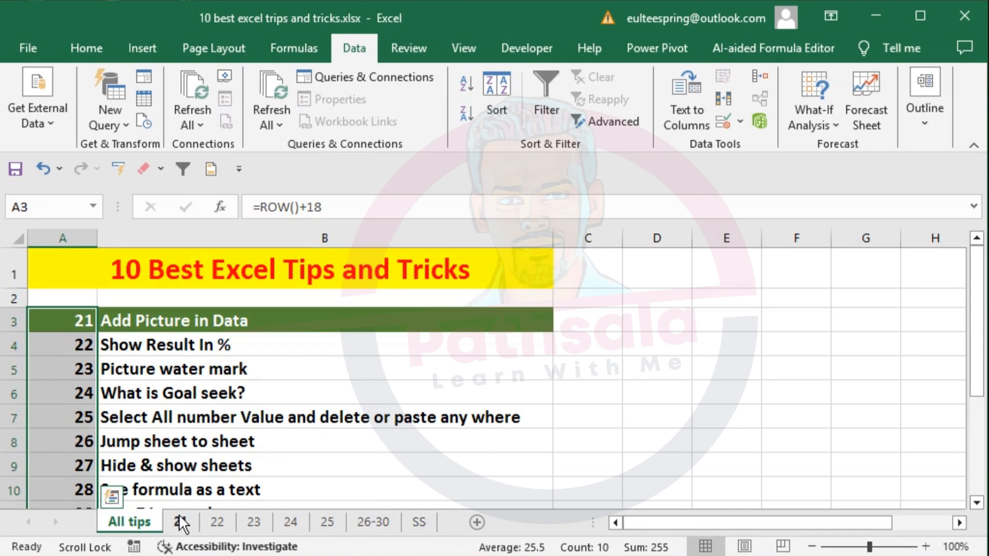
click(133, 369)
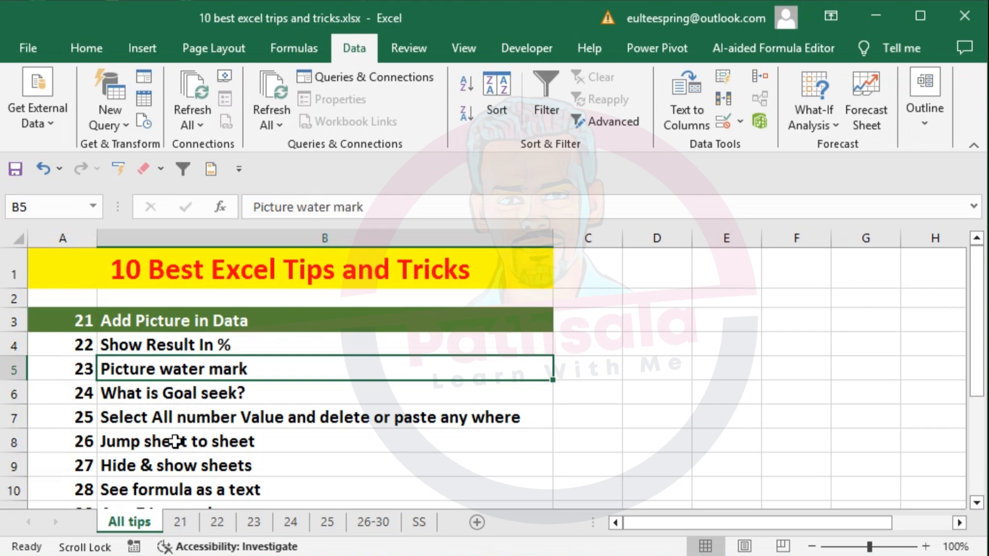
key(ctrl+Page_Down)
key(ctrl+Page_Down)
key(ctrl+Page_Down)
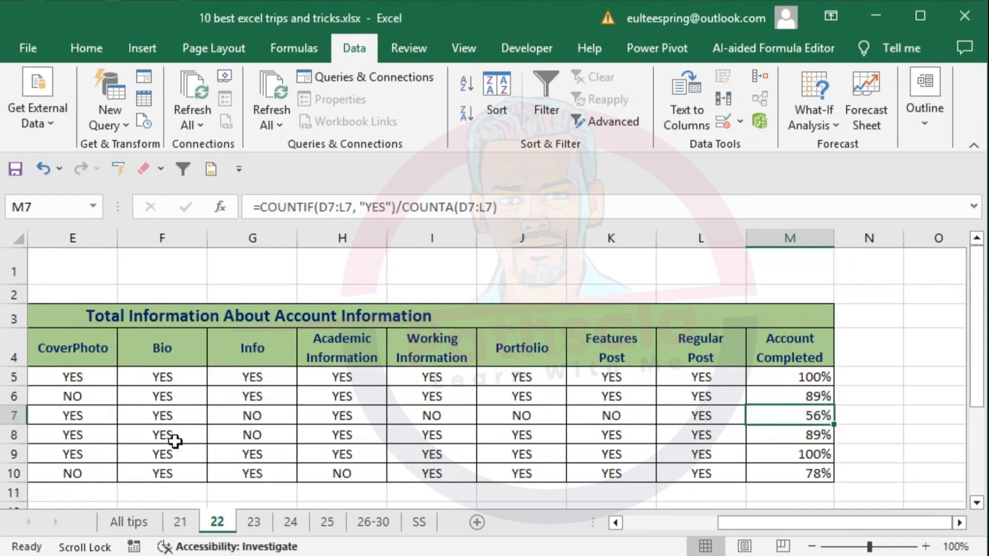
key(ctrl+Page_Down)
key(ctrl+Page_Down)
key(ctrl+Page_Down)
key(ctrl+Page_Down)
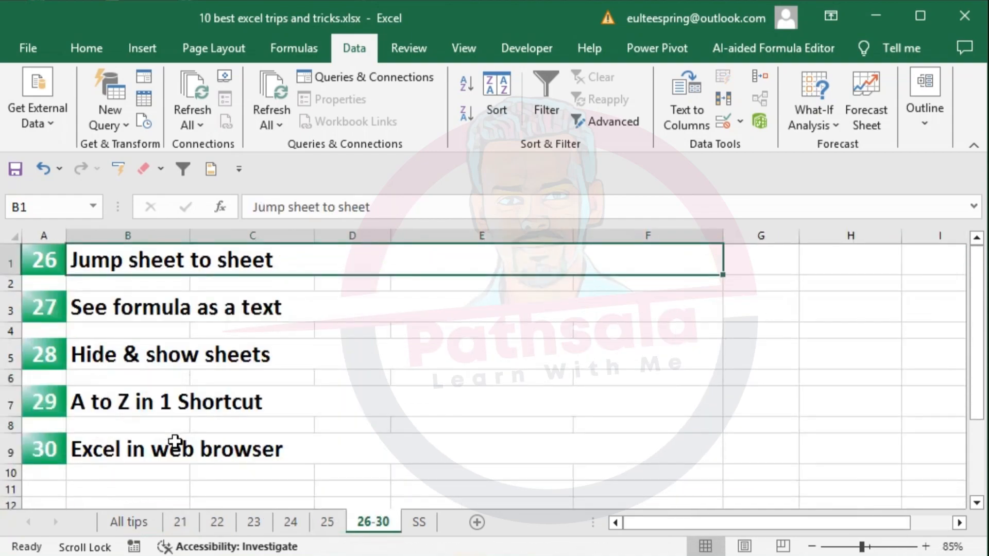
- Step backward through the sheets one at a time from sheet 26-30 to All tips
key(ctrl+Page_Up)
key(ctrl+Page_Up)
key(ctrl+Page_Up)
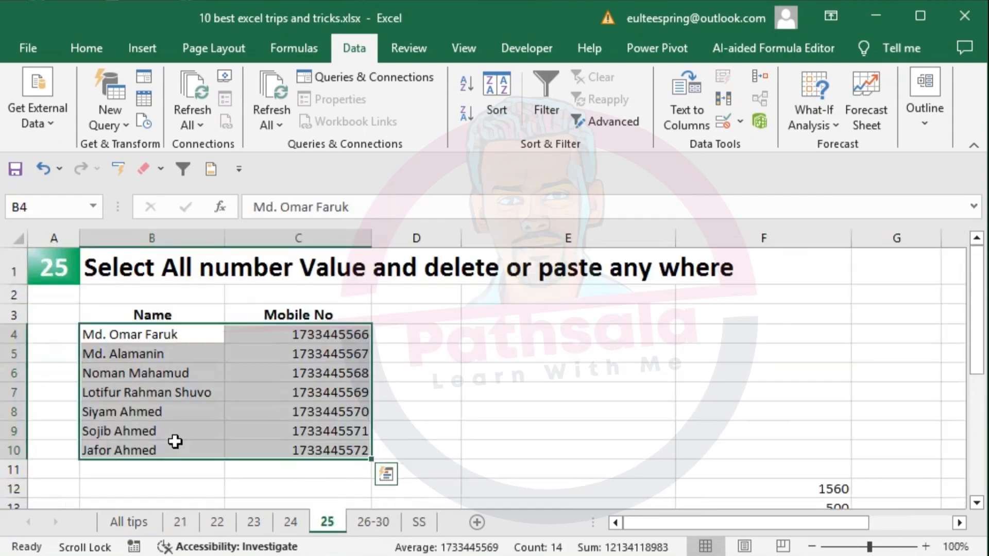
key(ctrl+Page_Up)
key(ctrl+Page_Up)
key(ctrl+Page_Up)
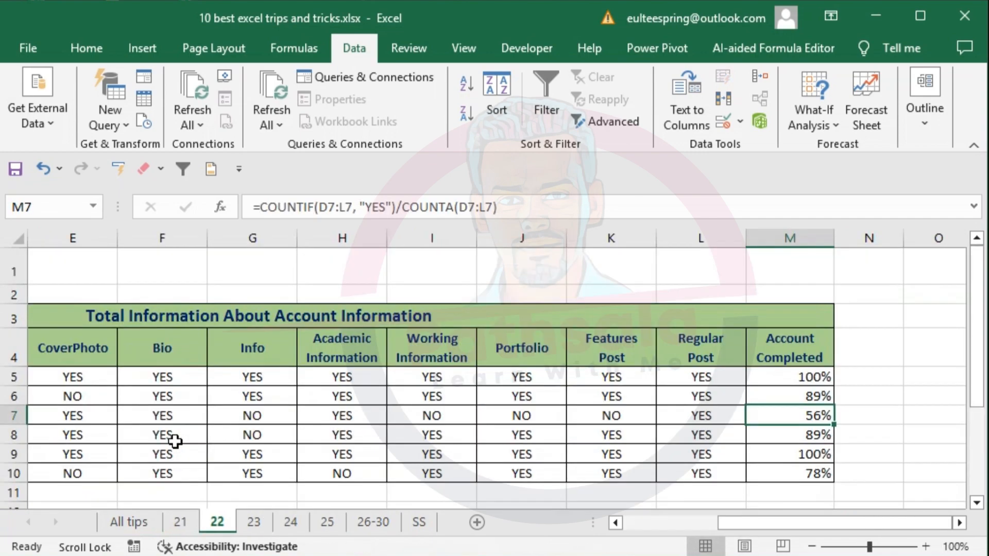
key(ctrl+Page_Up)
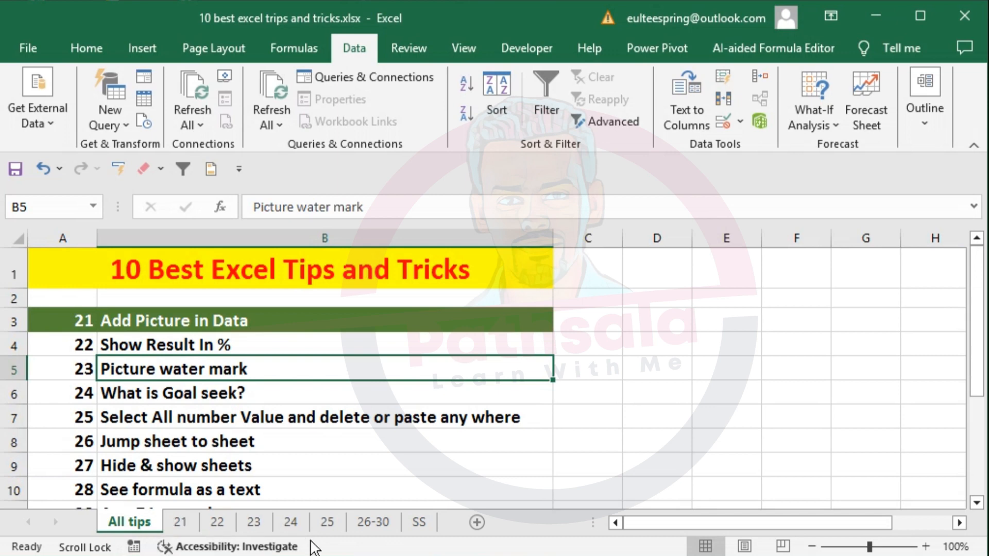
- Jump from the All tips sheet to cell A1 of sheet 25 with Go To, using the reference 25!A1
click(328, 524)
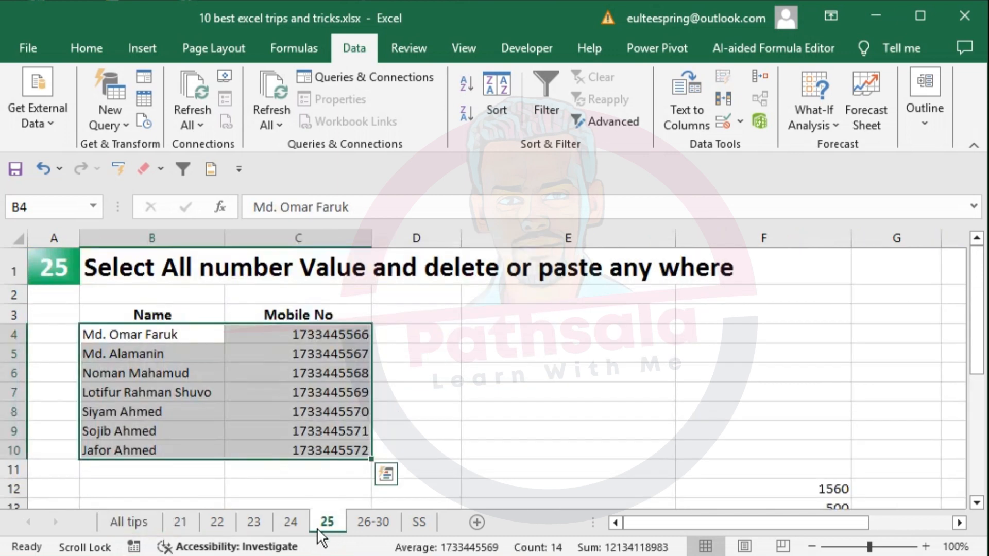
click(141, 526)
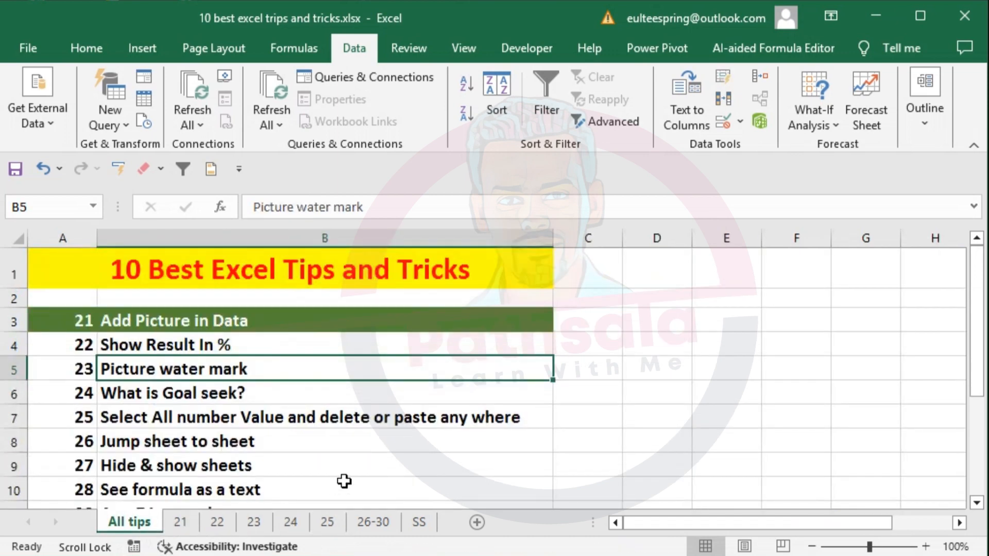
key(ctrl+g)
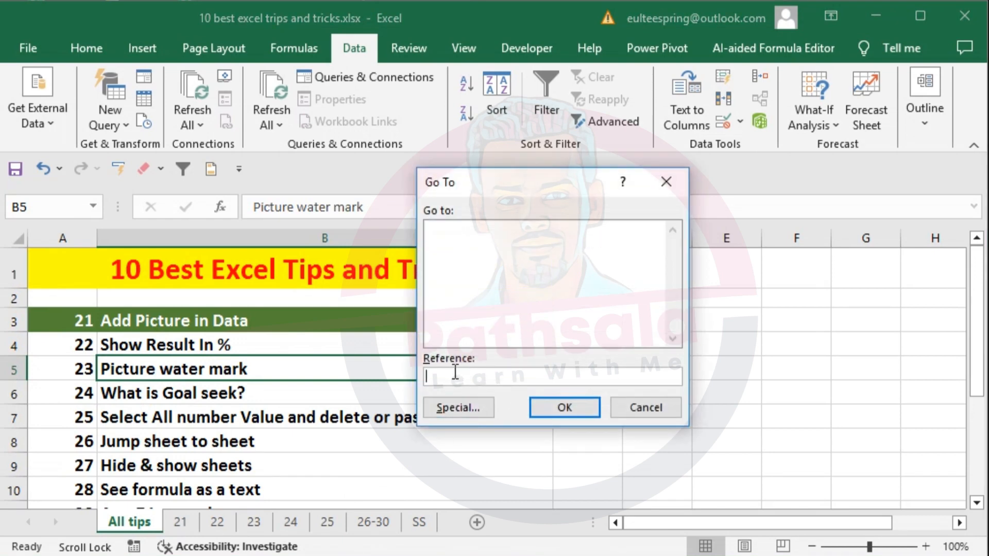
text(25)
text(!A1)
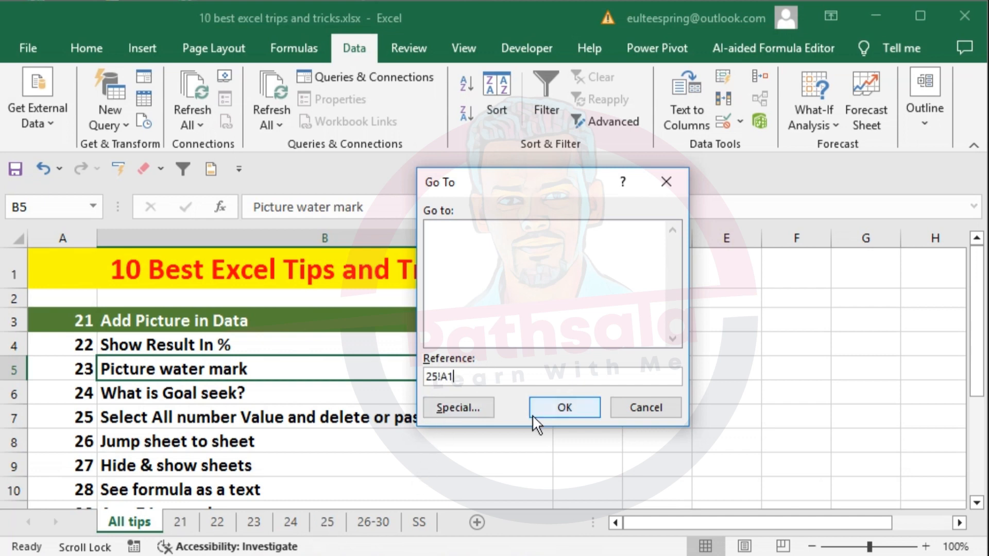
click(568, 407)
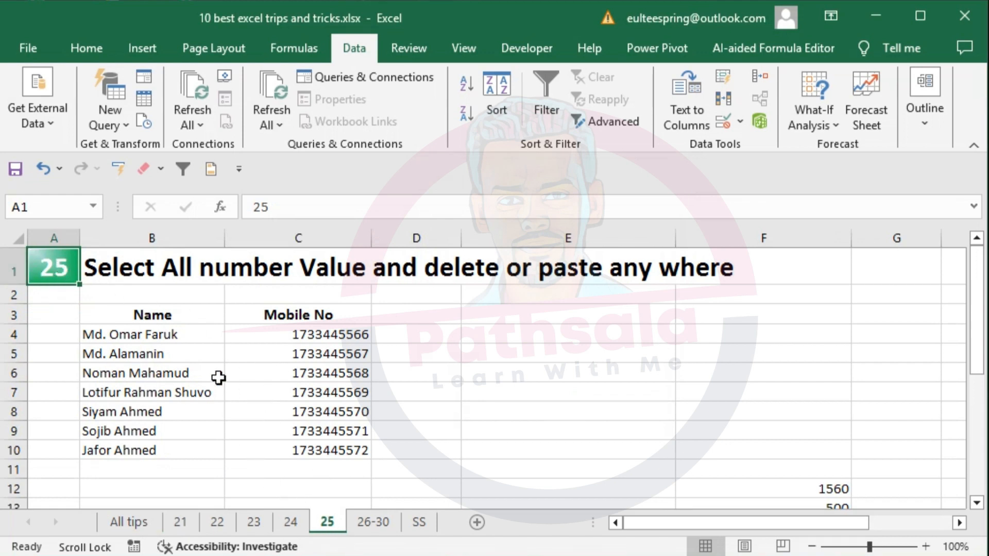
- Jump back to cell A1 of the All tips sheet with Go To, changing the cell in the suggested reference to A1
key(ctrl+g)
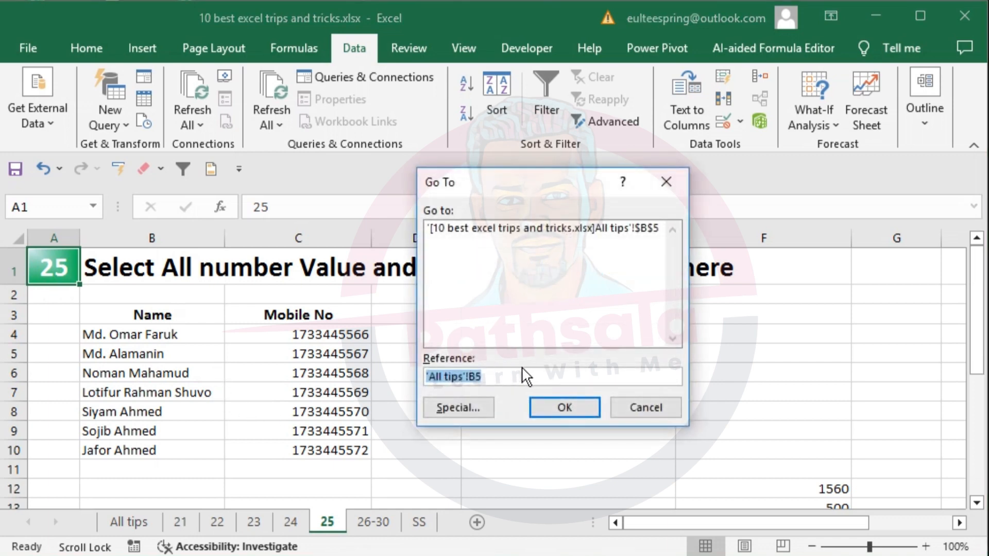
click(453, 384)
click(494, 380)
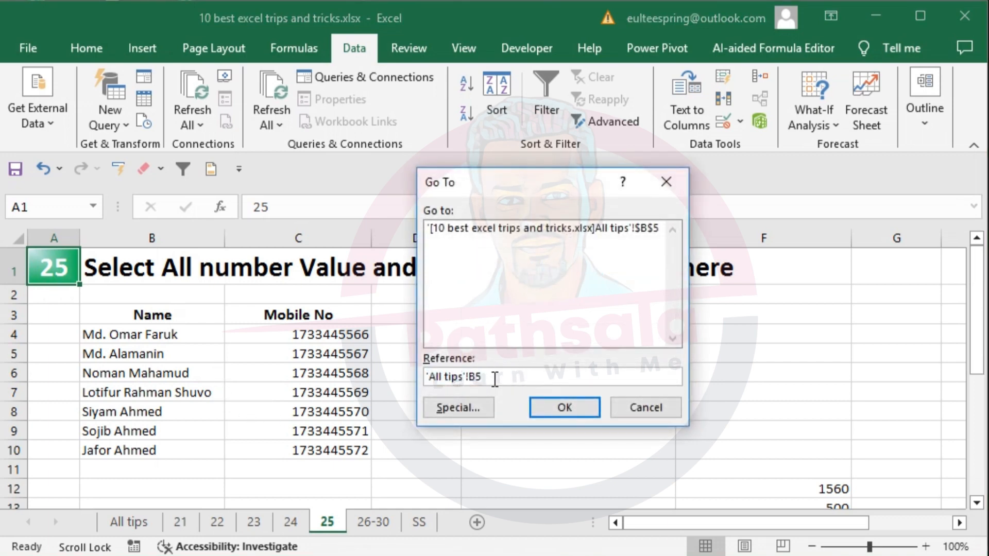
key(BackSpace)
key(BackSpace)
click(558, 408)
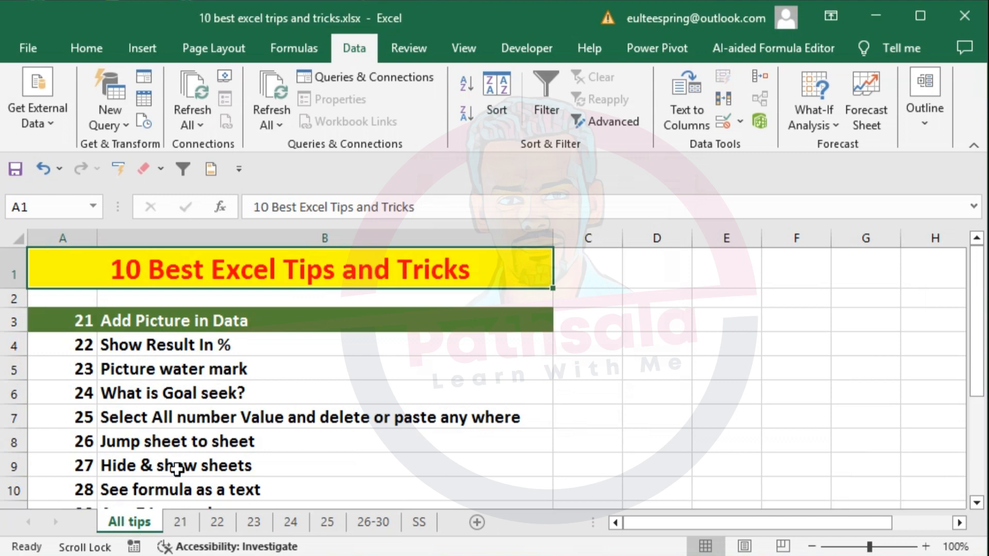
- Jump to cell A1 of sheet 25 and back to the All tips title with Go To, using the suggested references
key(ctrl+g)
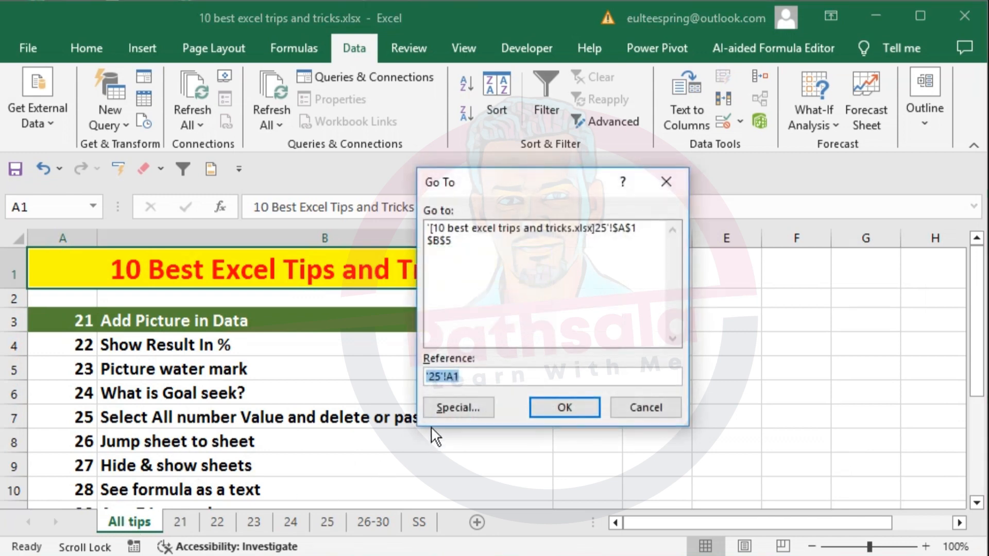
click(569, 406)
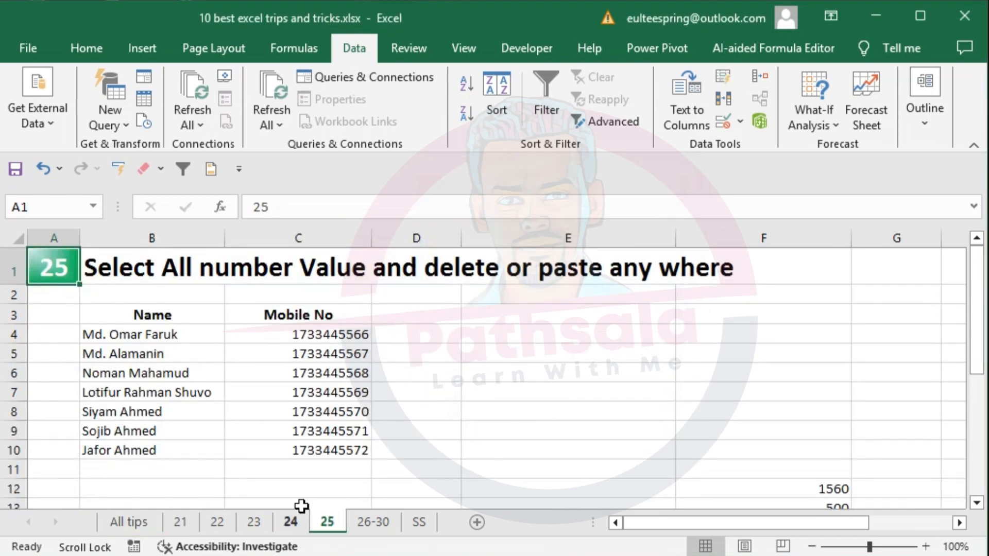
key(ctrl+g)
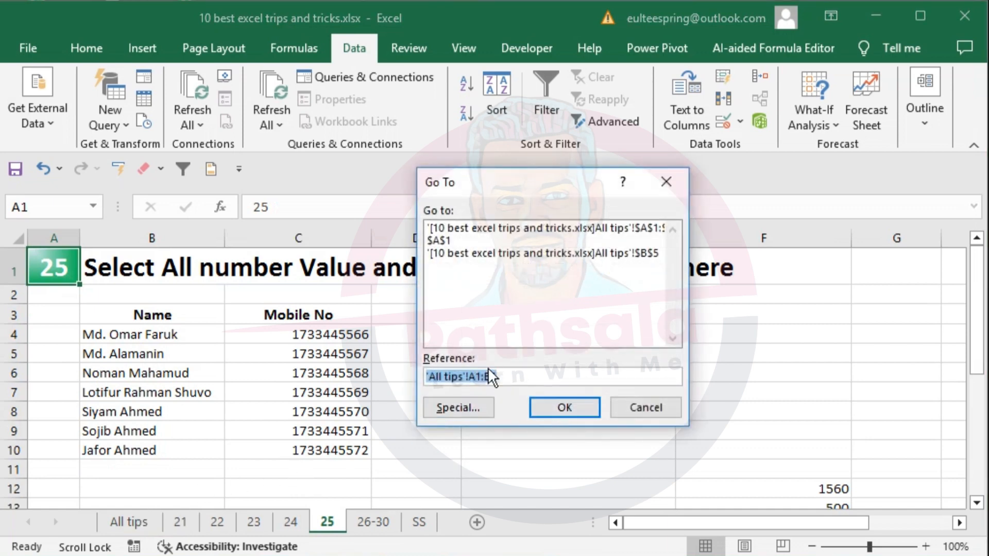
click(548, 406)
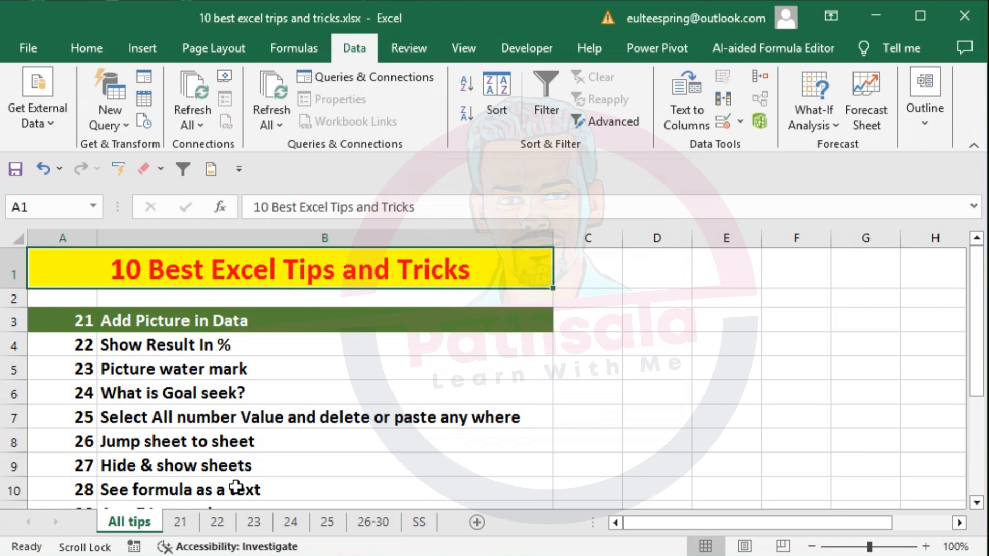
- Jump once more from All tips to cell A1 of sheet 25 with Go To, using the reference '25'!A1
key(ctrl+f)
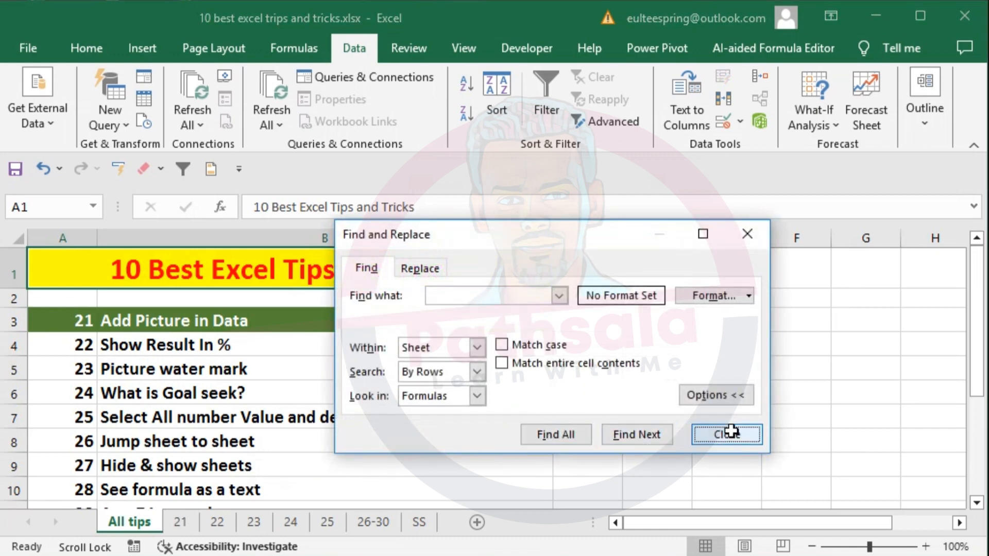
click(726, 431)
key(ctrl+g)
text('25'!A1)
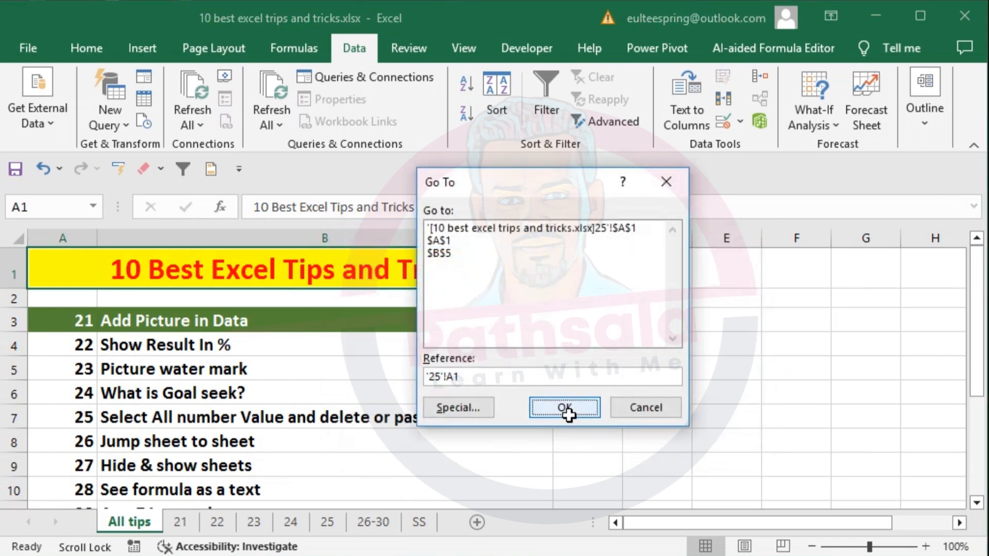
click(569, 406)
- Open sheet 26-30 and select the tip 27 heading row, See formula as a text
click(374, 528)
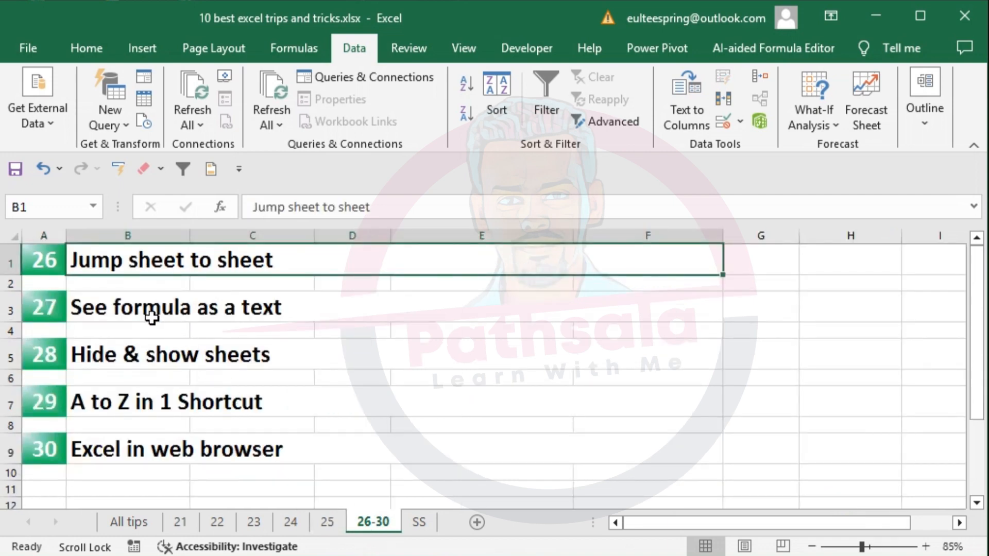
click(229, 309)
drag(46, 309, 170, 311)
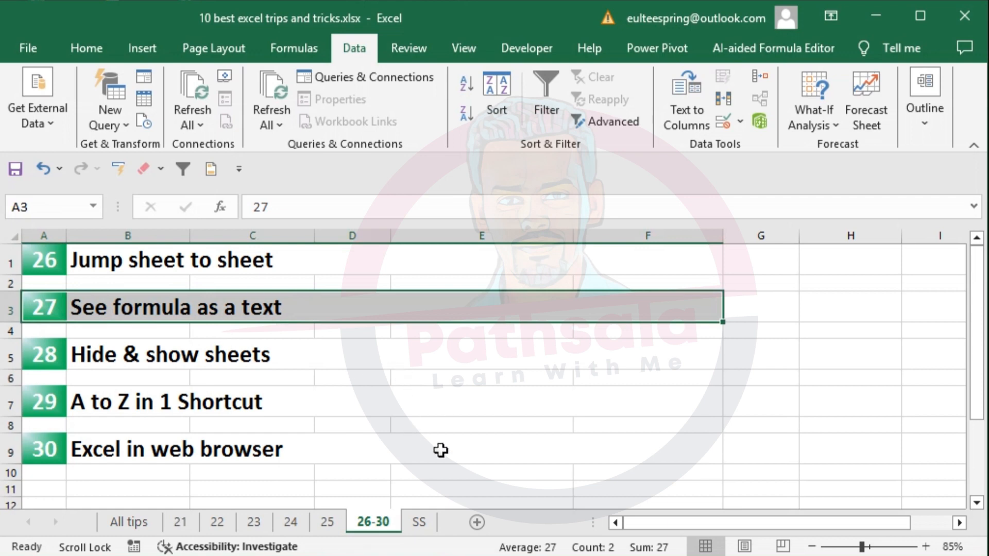
- Enter the formula =IF(ISTEXT(B9), "YES", "NO") in cell C12, below the Excel in web browser heading
scroll(441, 450, down, 2)
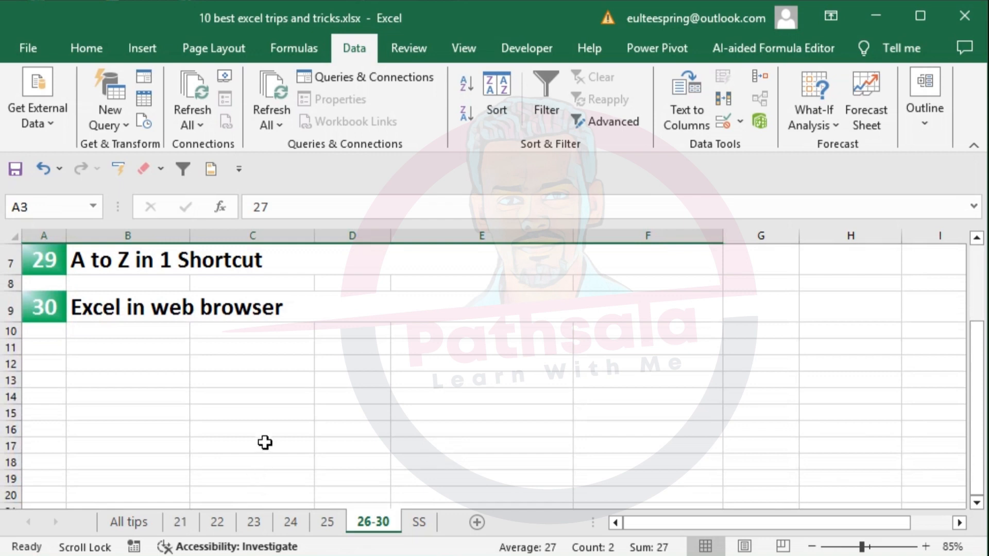
click(249, 409)
ctrl+scroll(249, 415, up, 2)
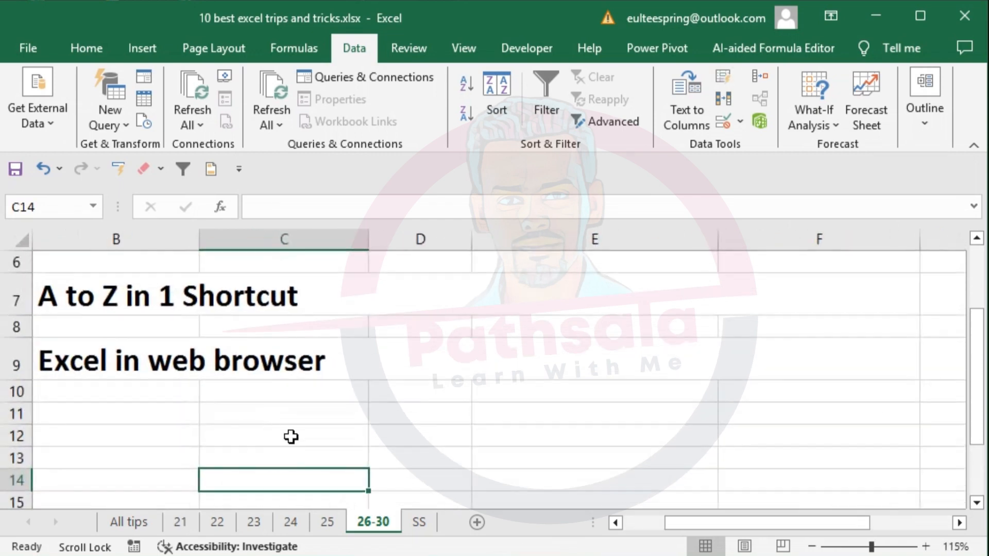
click(278, 350)
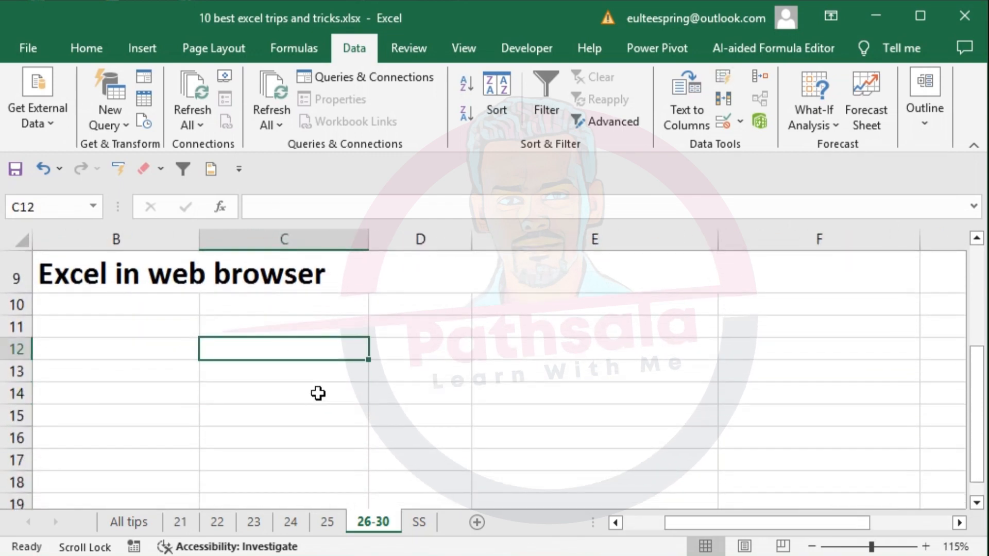
key(F2)
text(=if)
key(Tab)
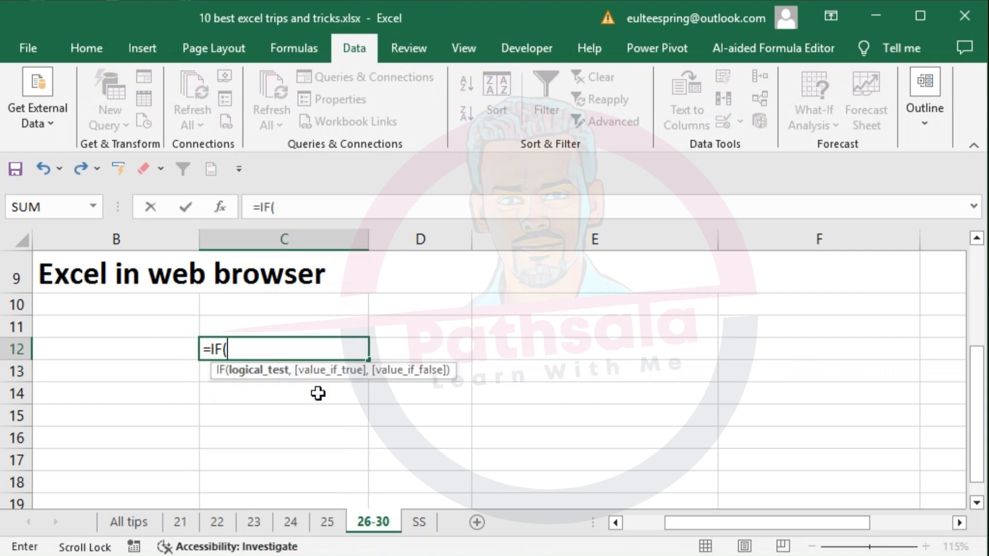
text(istext)
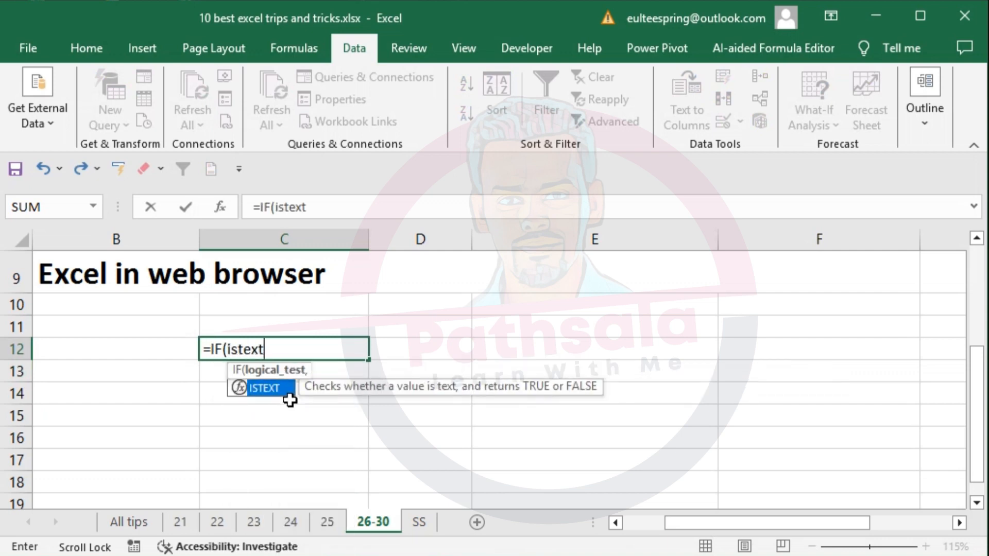
key(Tab)
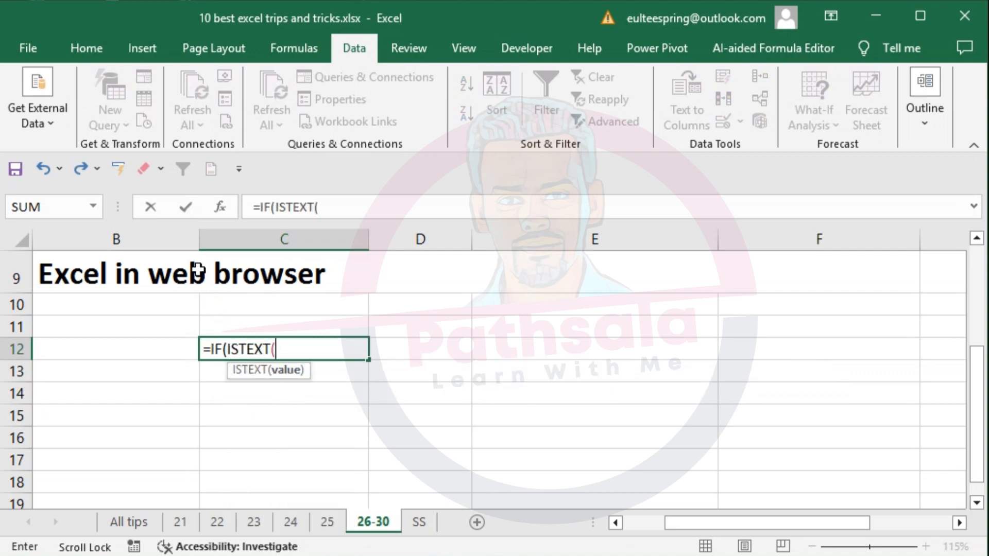
click(157, 291)
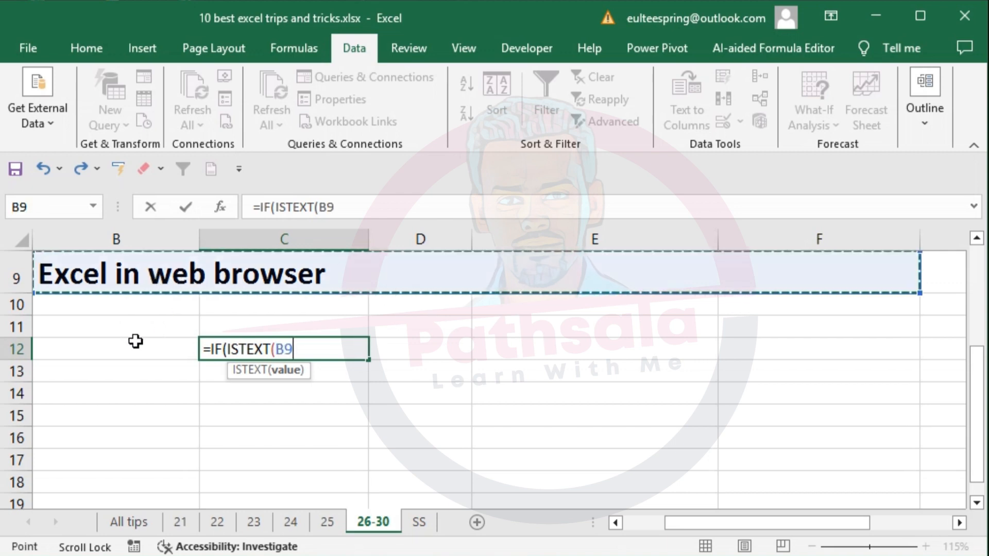
text(), )
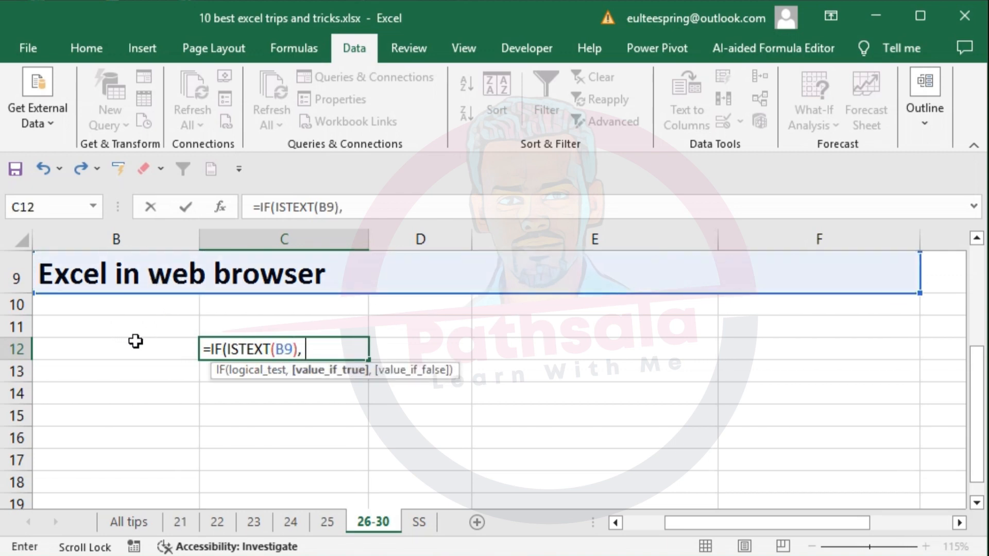
text("YES", )
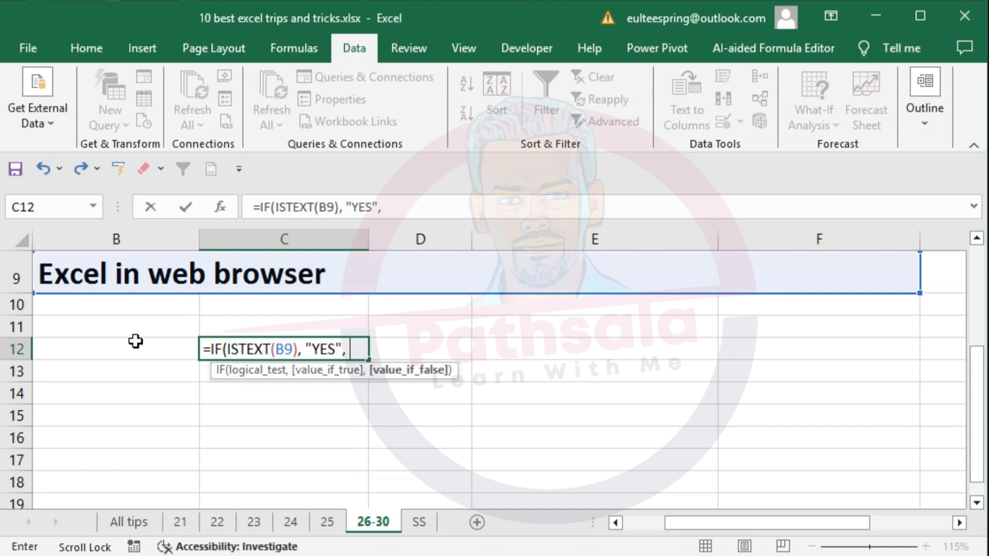
text("NO"))
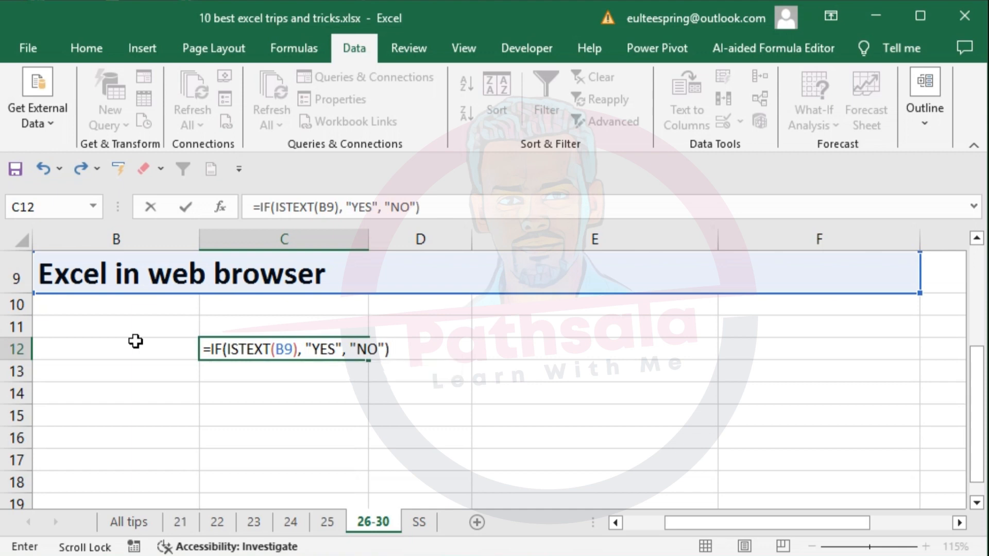
key(Return)
- Inspect the tested heading in B9 and the full IF formula behind cell C12, leaving the formula as it is
scroll(135, 341, up, 1)
click(142, 303)
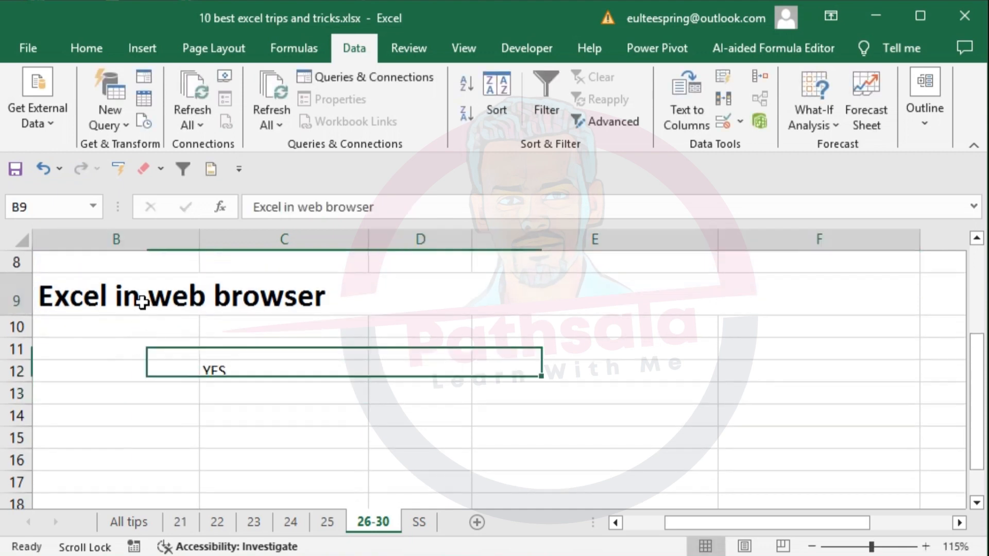
click(234, 374)
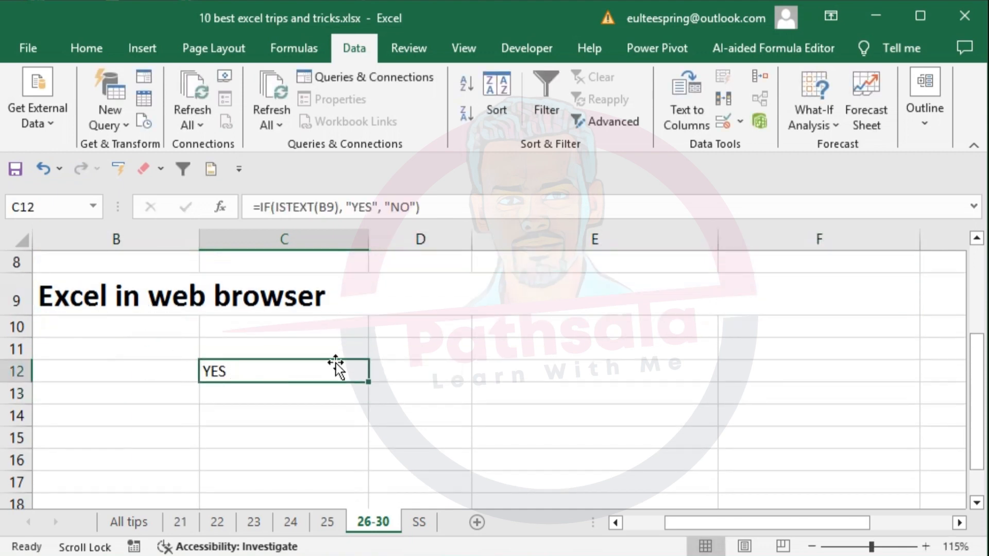
drag(259, 208, 424, 209)
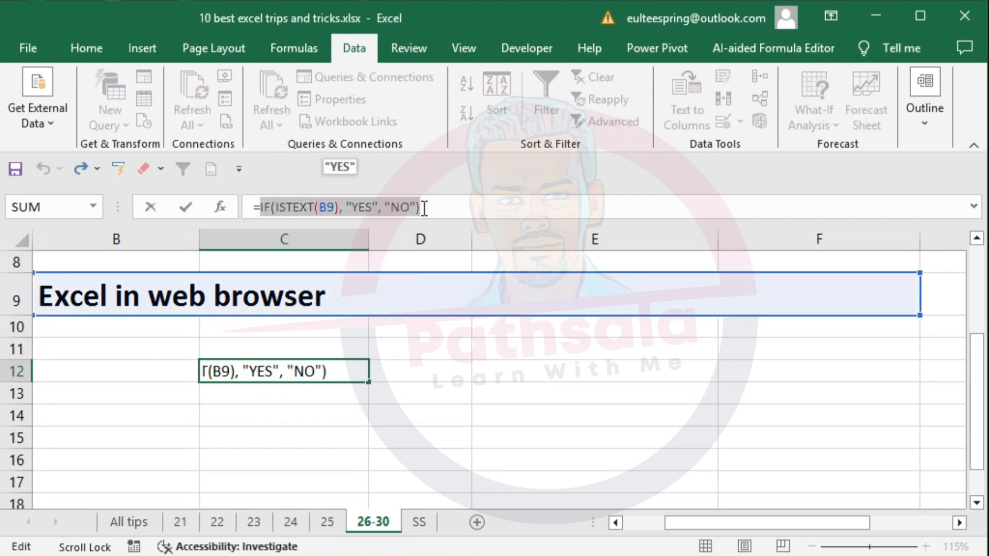
key(Return)
- Show the formula of C12 as text by entering =FORMULATEXT(C12) in cell C13
text(=fo)
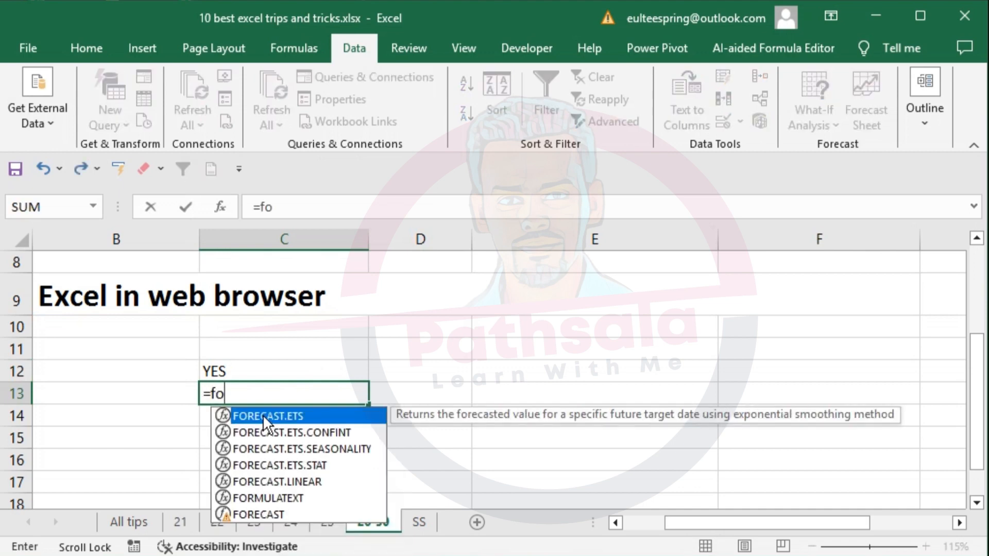
key(BackSpace)
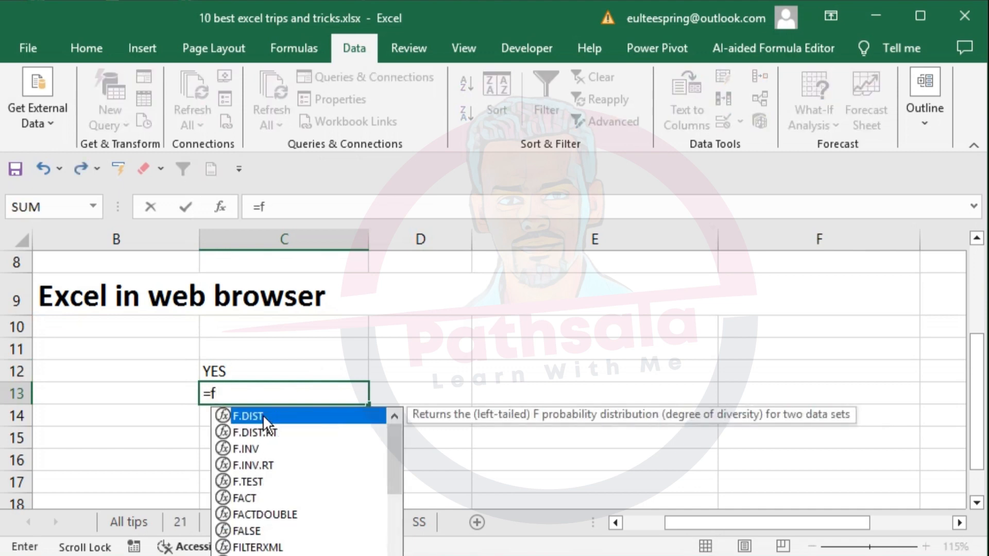
text(ormul)
double_click(263, 415)
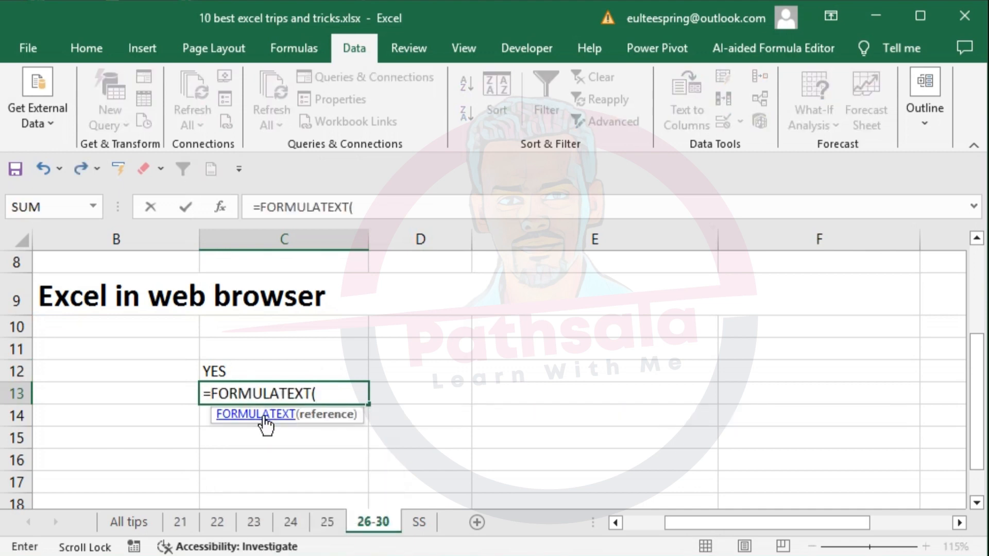
click(282, 368)
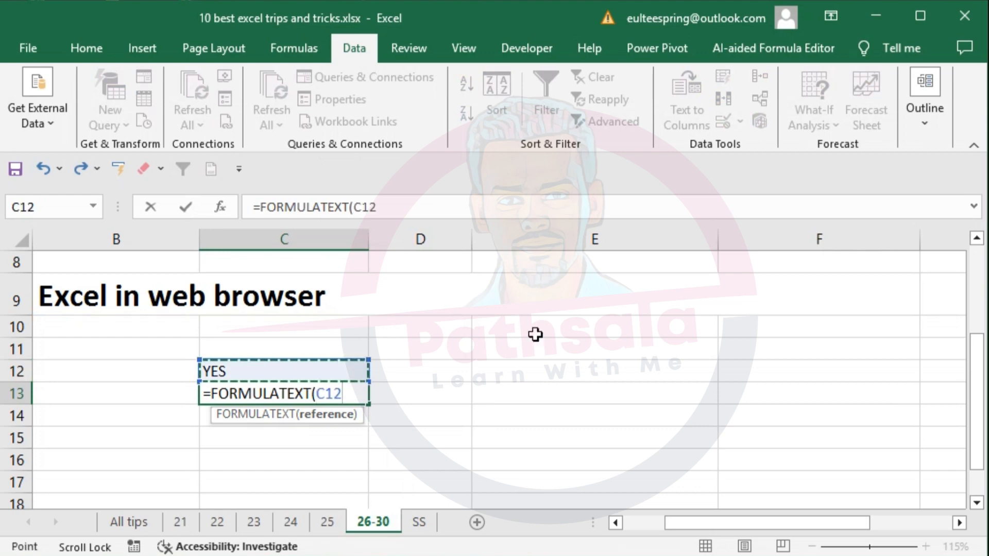
text())
key(Return)
- Compare the IF formula in C12 with the FORMULATEXT formula in C13
scroll(536, 335, up, 1)
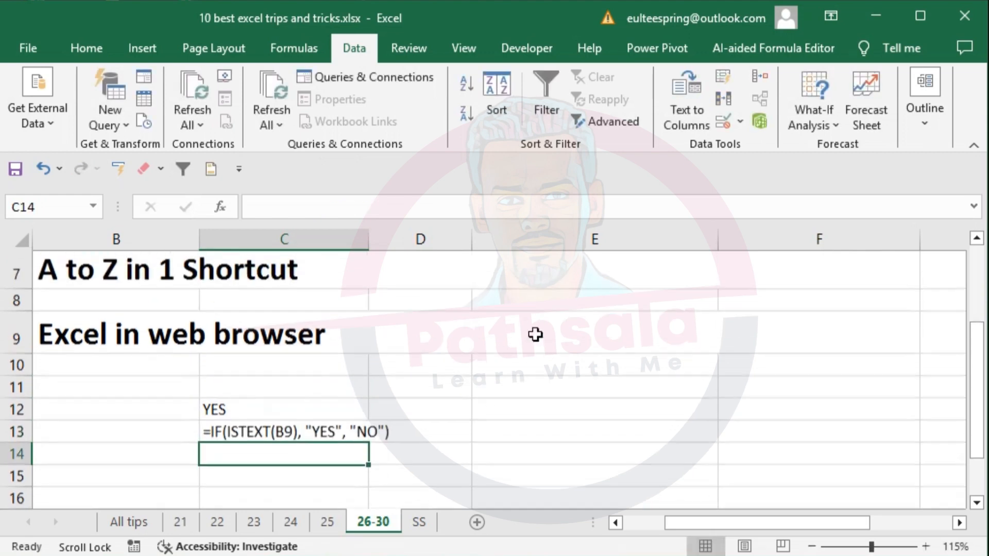
click(232, 440)
click(250, 412)
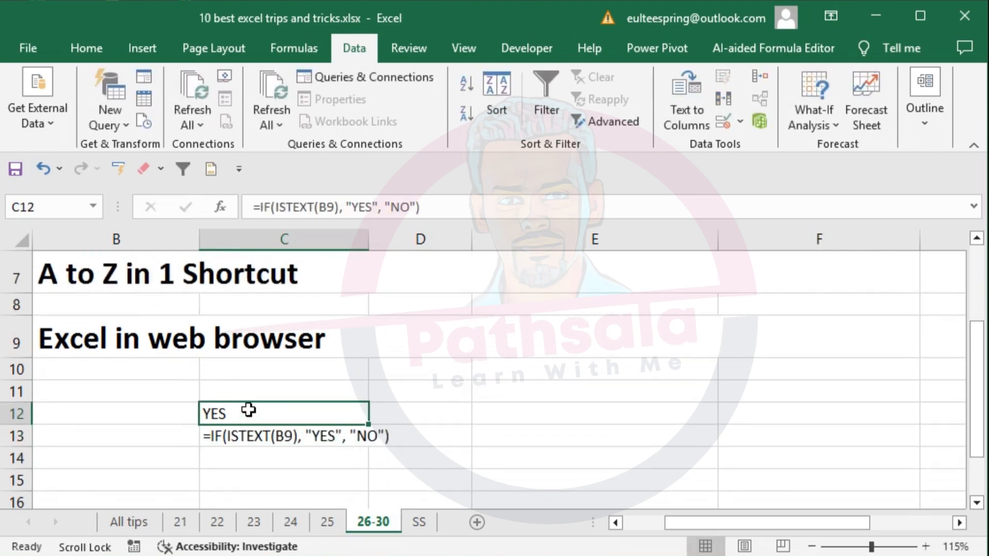
click(238, 436)
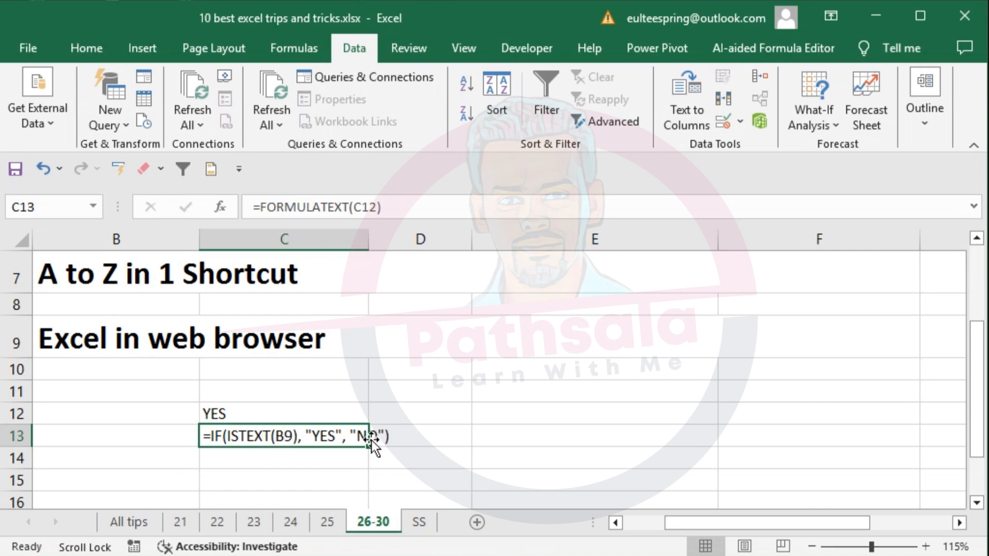
click(242, 468)
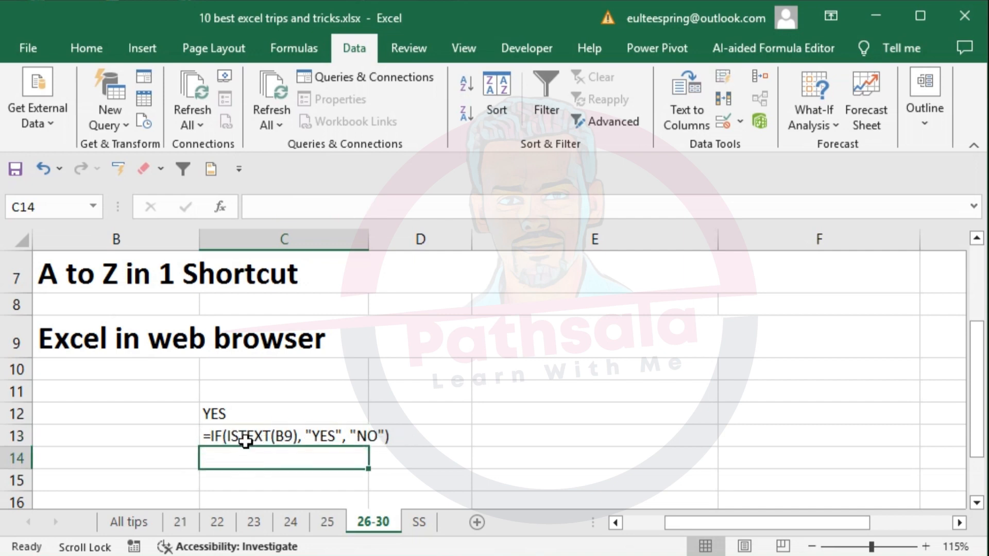
click(243, 435)
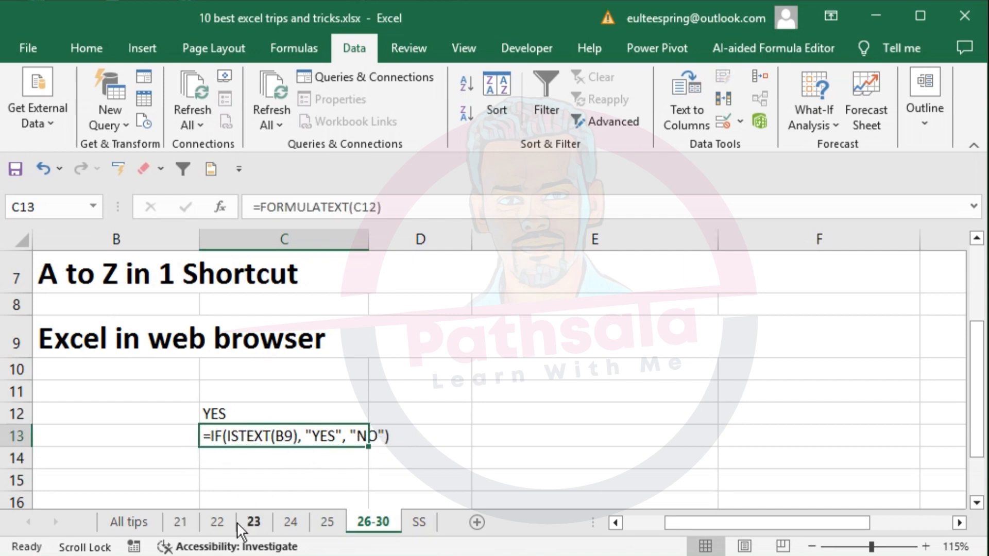
- Return to the tips list on sheet 26-30 and select the tip 28 heading, Hide & show sheets
scroll(240, 451, up, 2)
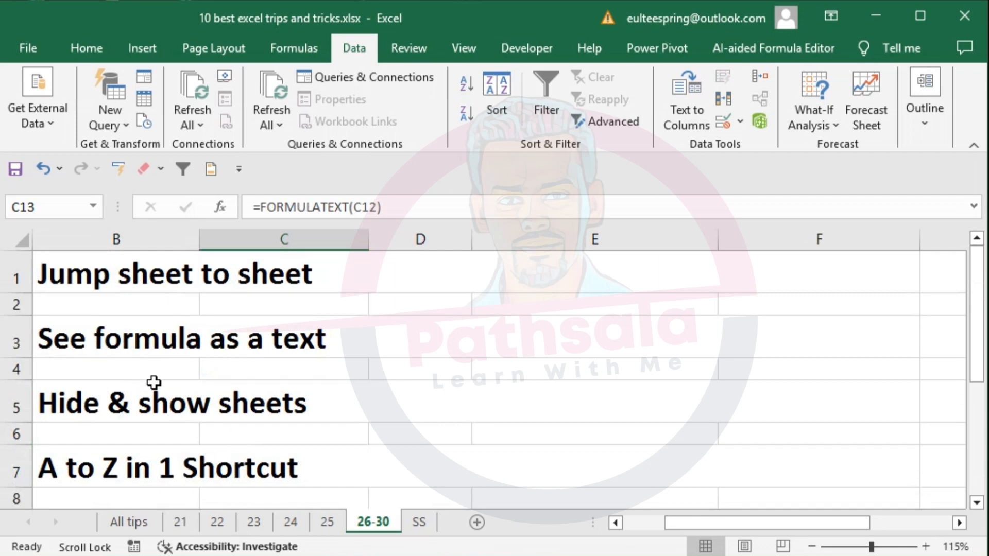
ctrl+scroll(153, 382, down, 1)
click(123, 384)
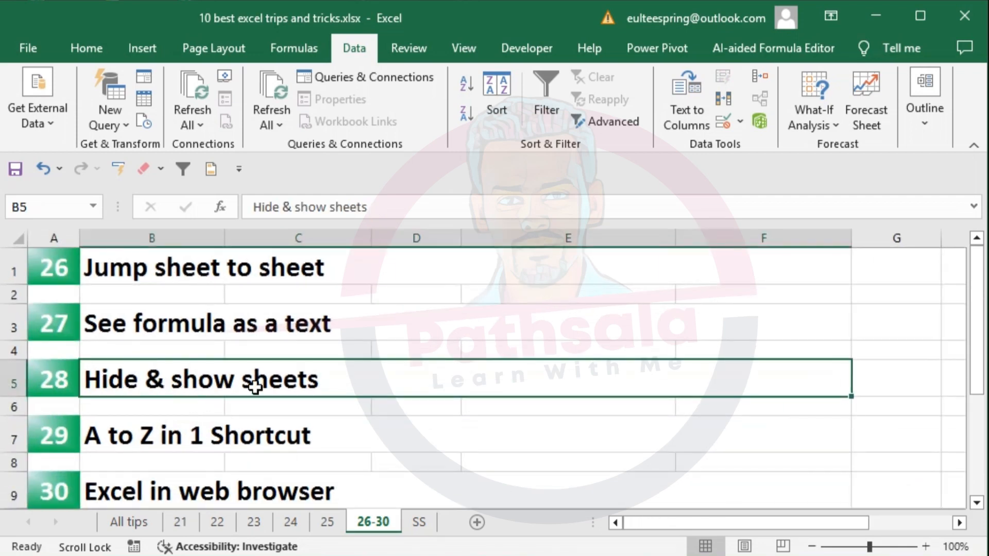
- Show the workbook's sheets in turn from All tips through 21, 22, 23, 24 and 25, and return to All tips
click(135, 523)
click(180, 523)
click(219, 523)
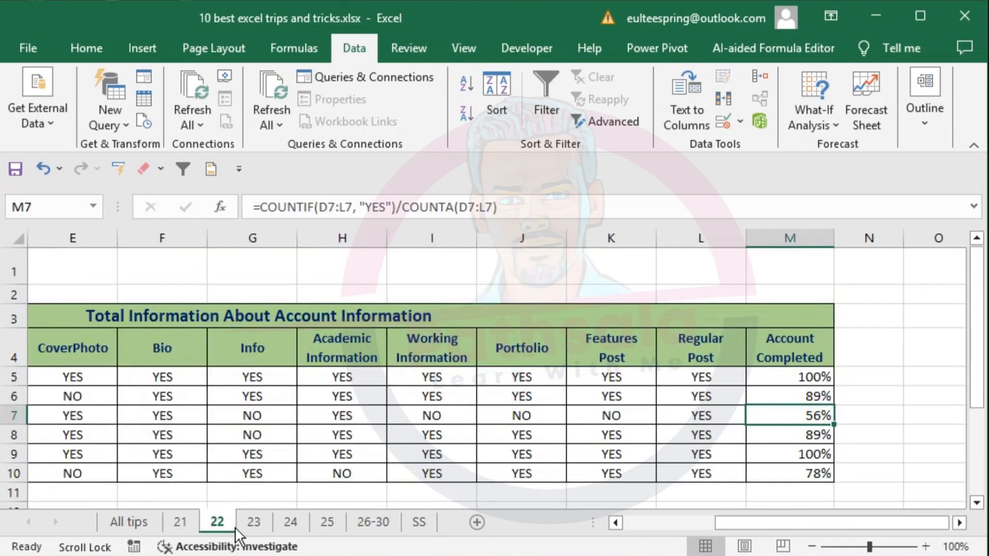
click(253, 522)
click(289, 523)
click(327, 522)
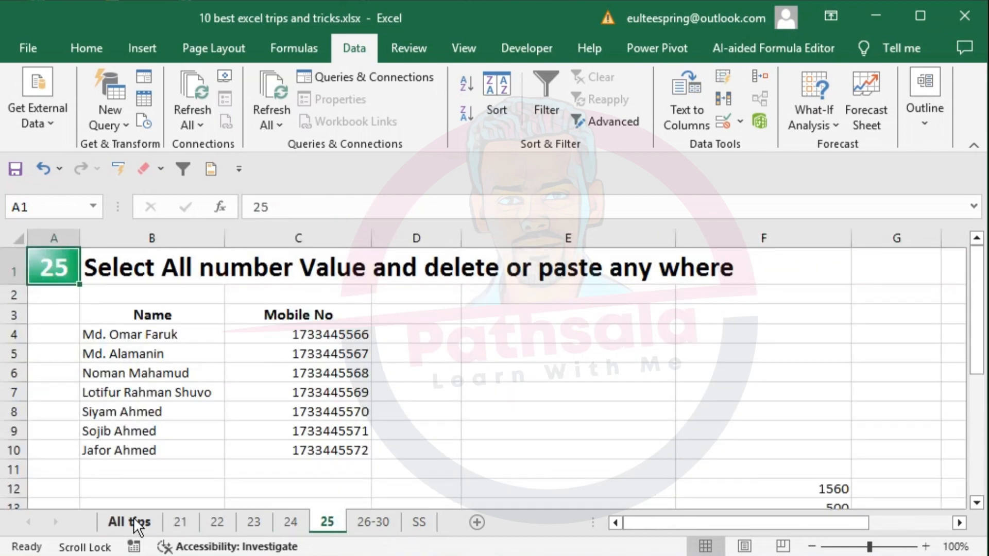
click(134, 519)
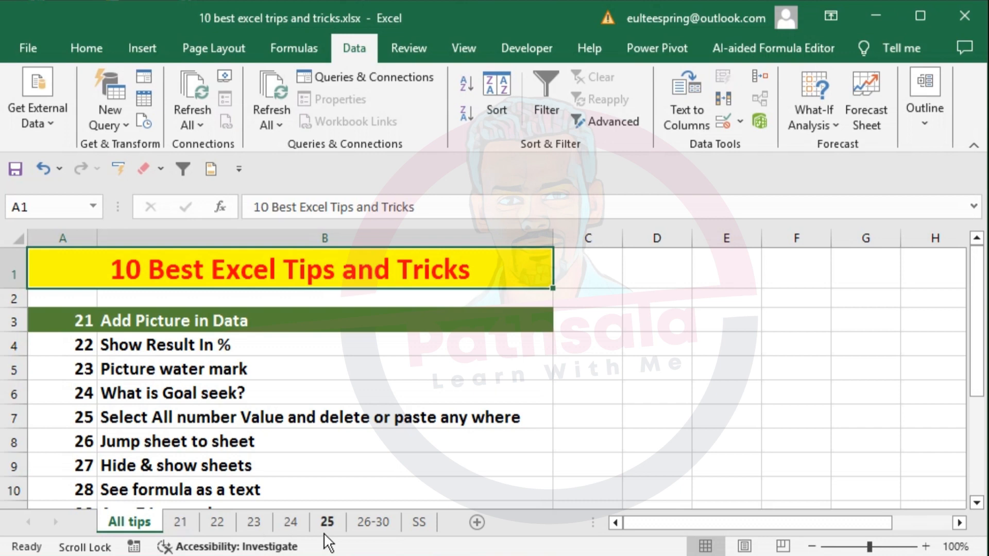
- Hide sheet 21, and bring it back by unhiding it
right_click(181, 521)
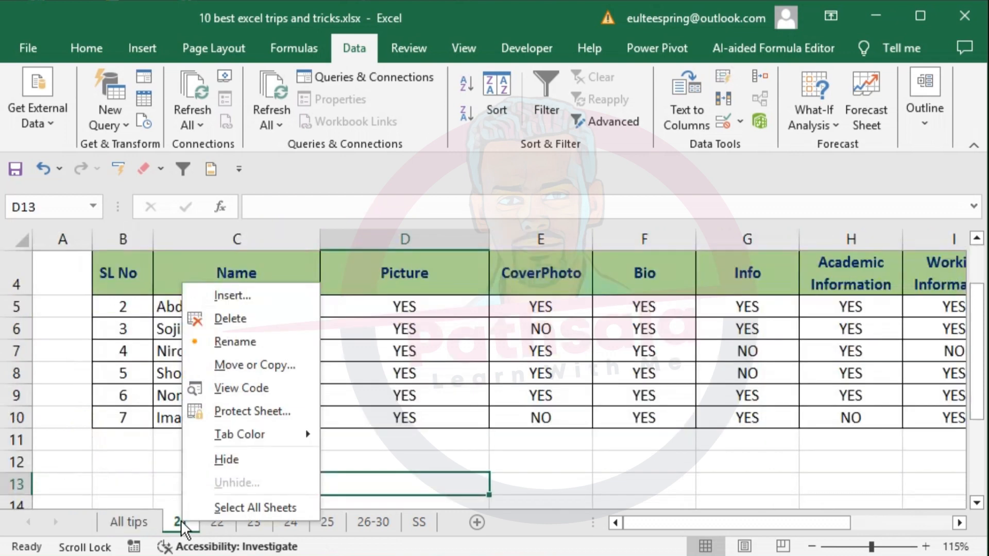
click(223, 461)
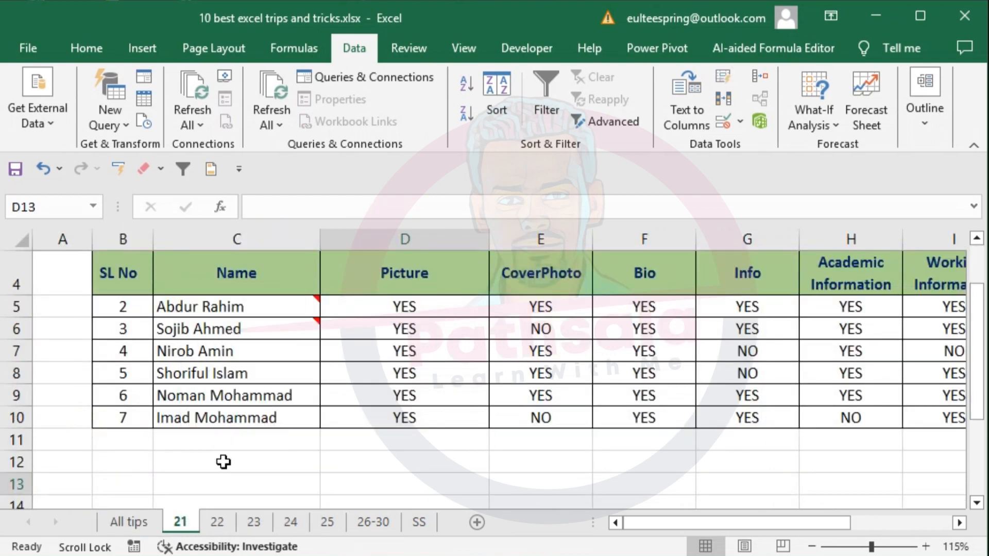
right_click(182, 521)
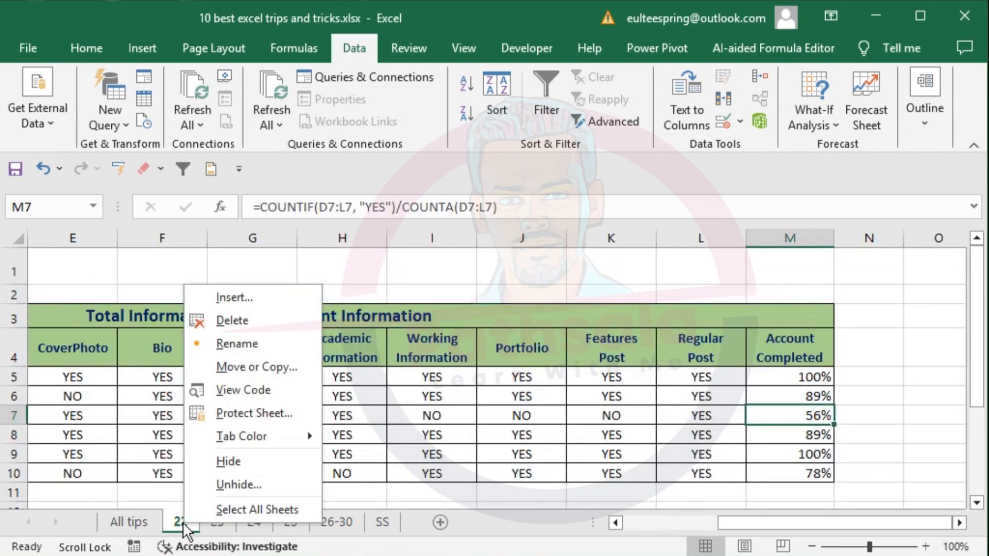
click(237, 483)
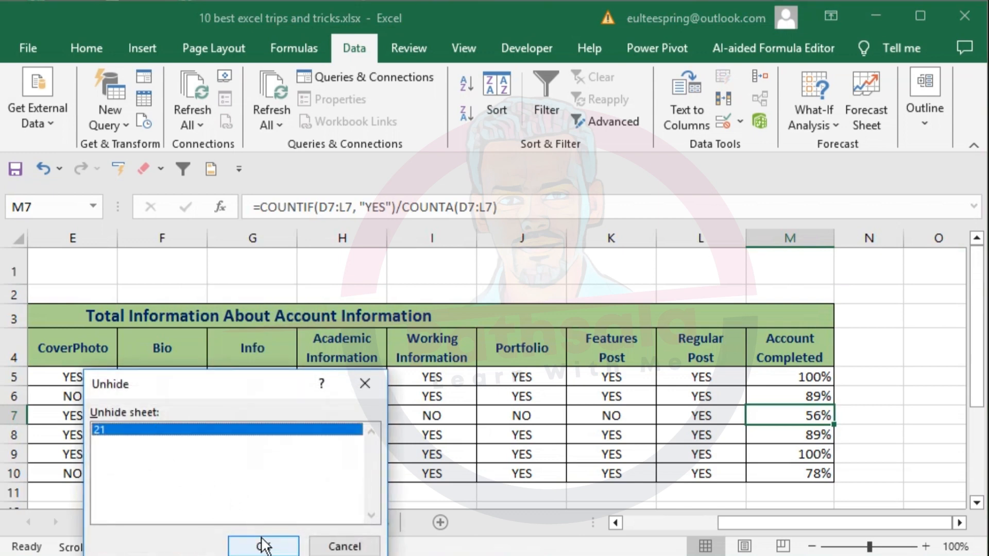
click(262, 545)
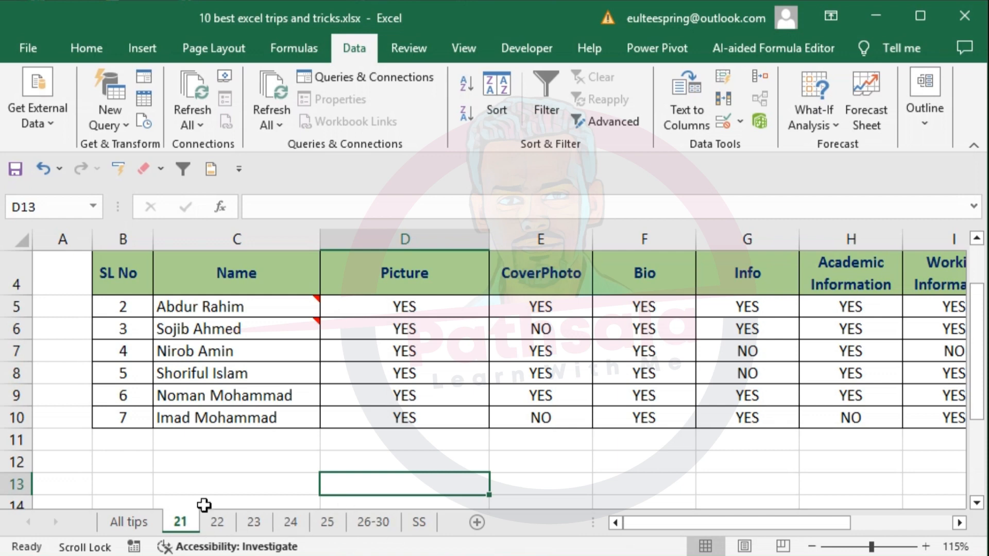
- Return to sheet All tips and delete the existing custom view 10 EXCEL TIPS
click(142, 519)
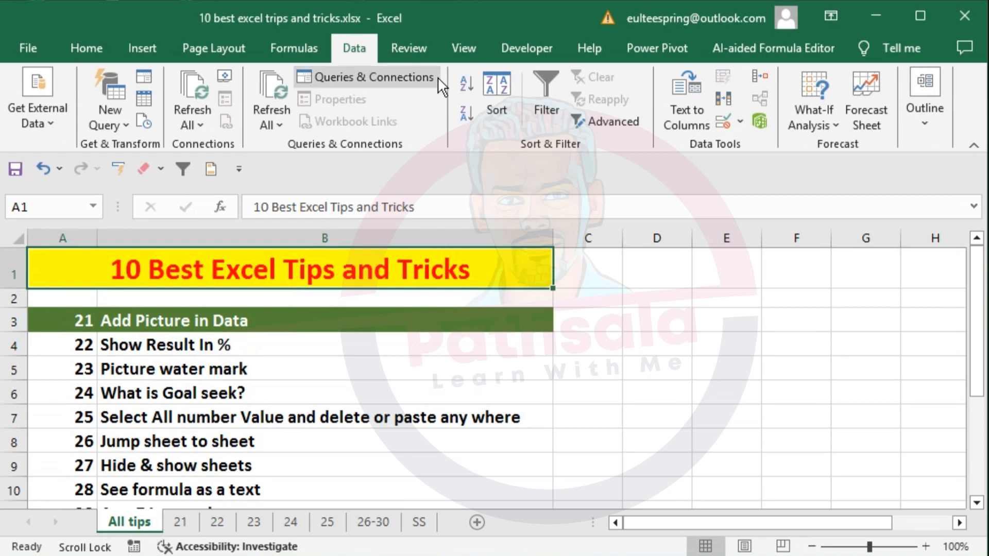
click(459, 48)
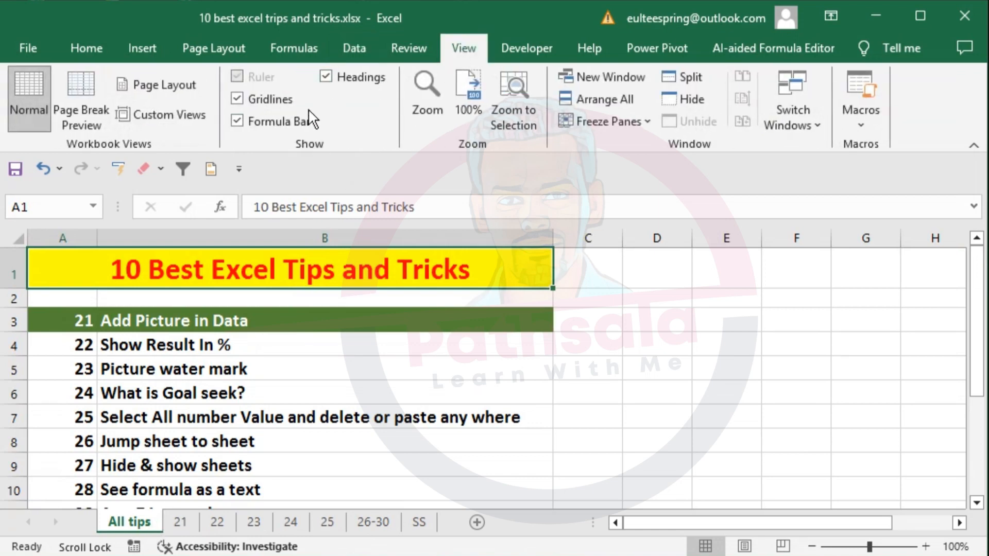
click(165, 116)
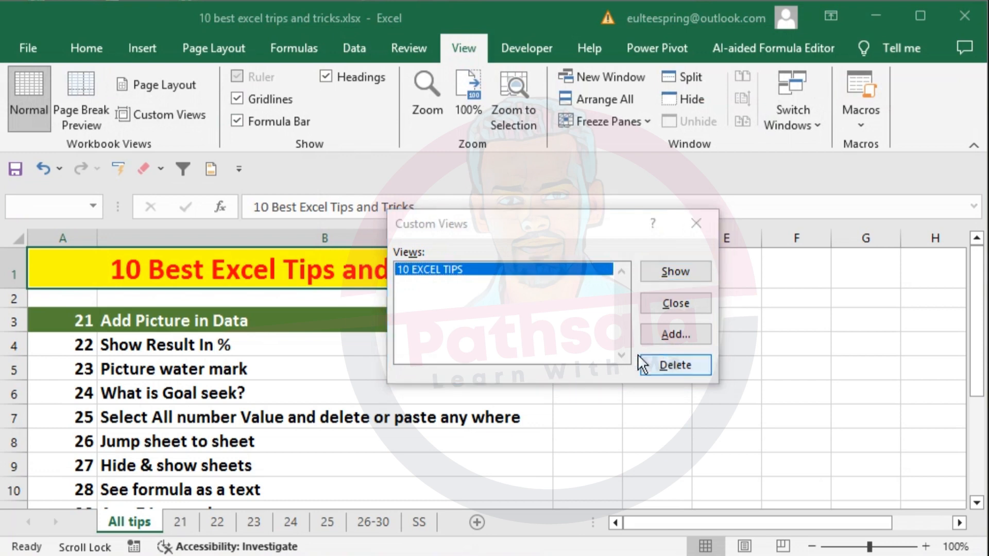
click(646, 364)
click(465, 331)
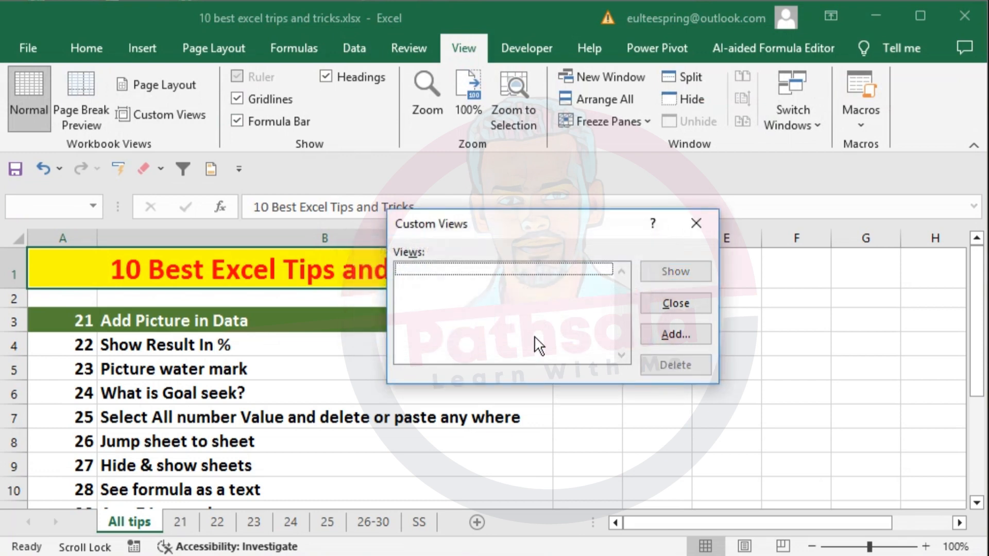
- Add a custom view named Excel sheet that includes print settings and hidden rows, columns and filter settings
click(673, 332)
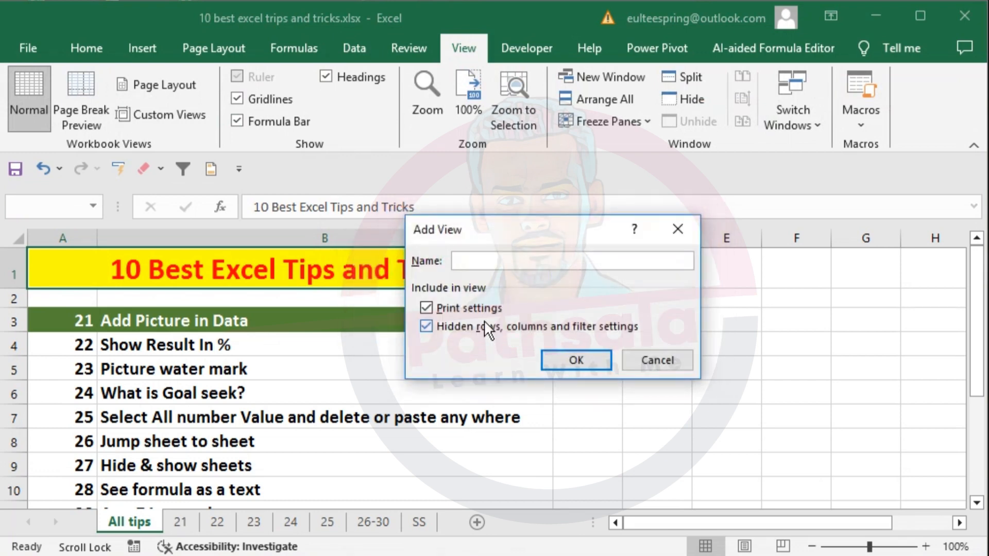
text(Excel sheet)
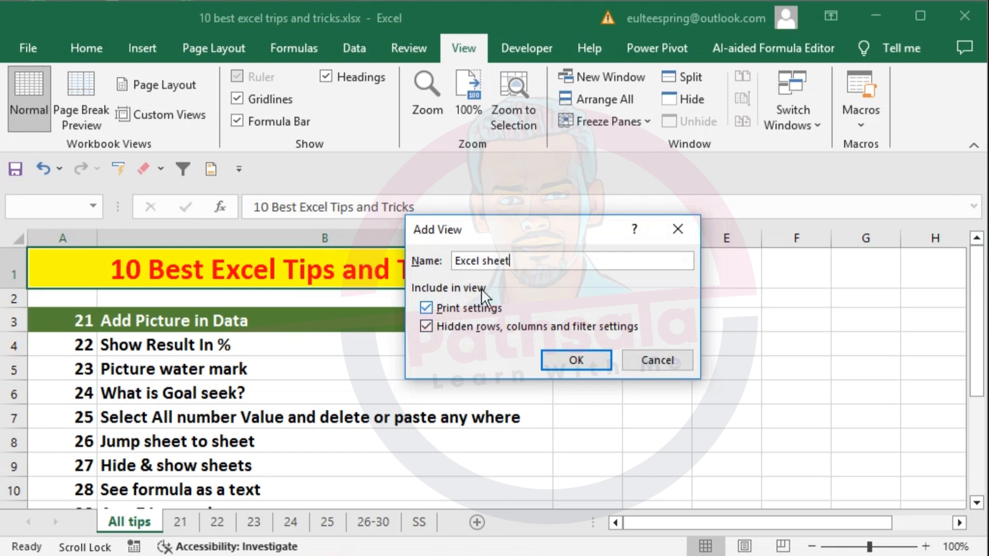
click(593, 362)
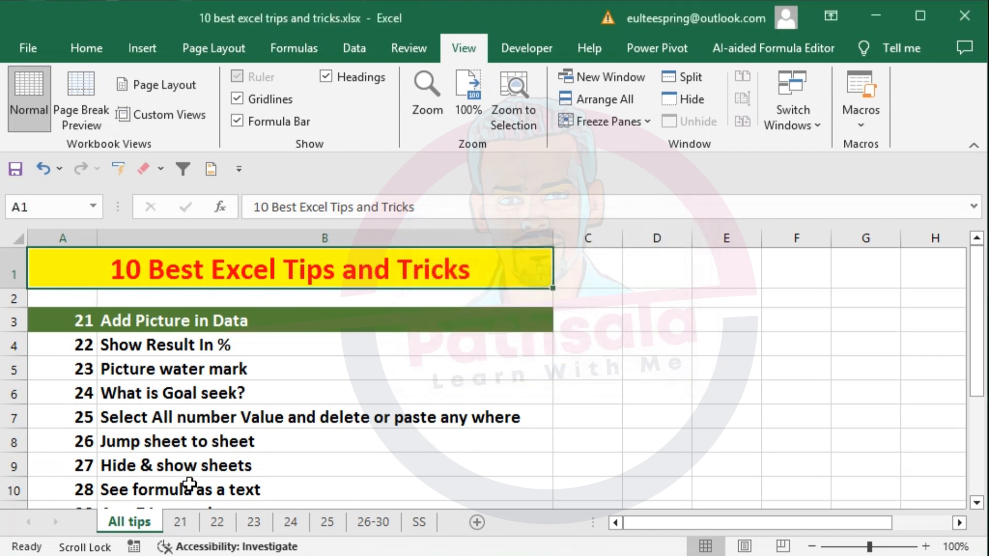
- Group sheets 21 through 26-30 and hide them all together, leaving sheet All tips showing
click(182, 522)
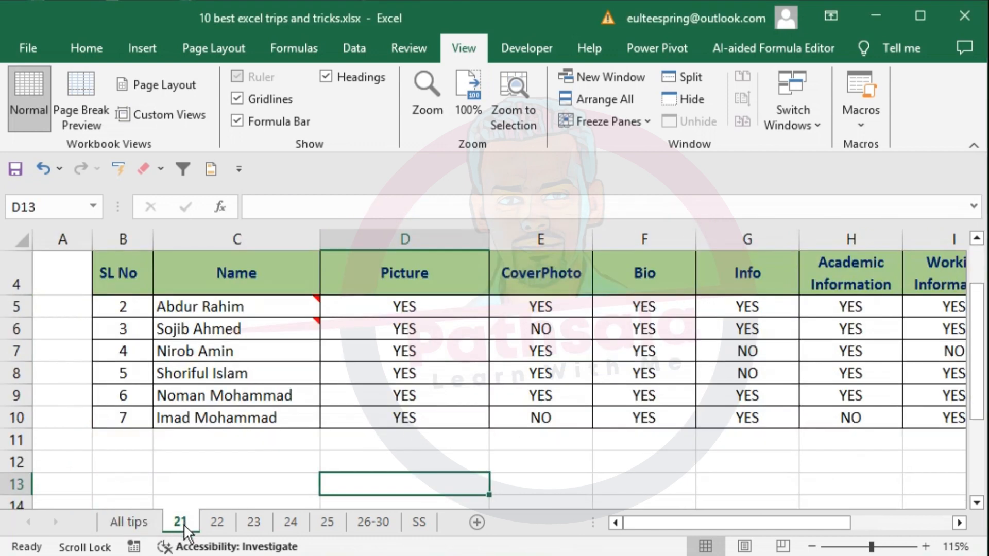
ctrl+click(252, 520)
ctrl+click(281, 523)
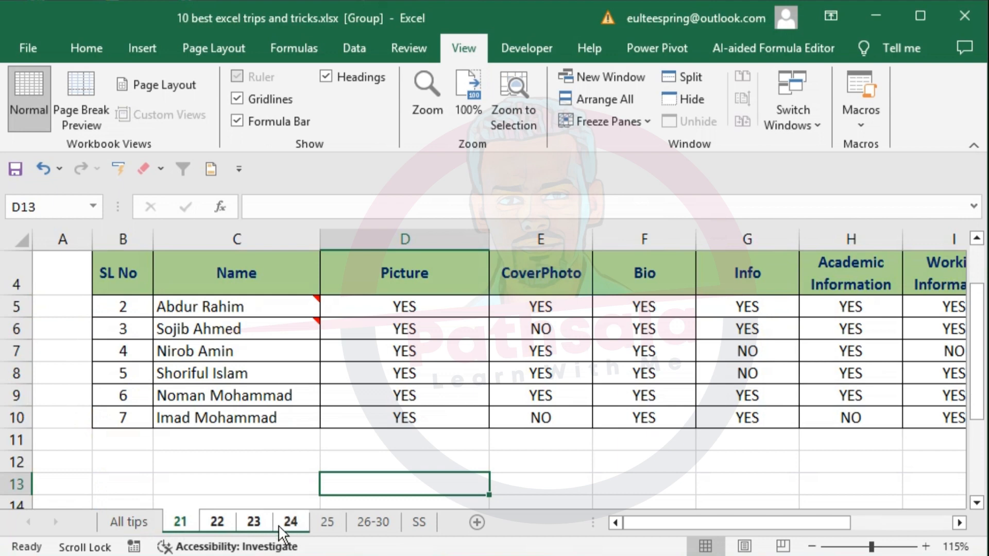
ctrl+click(315, 521)
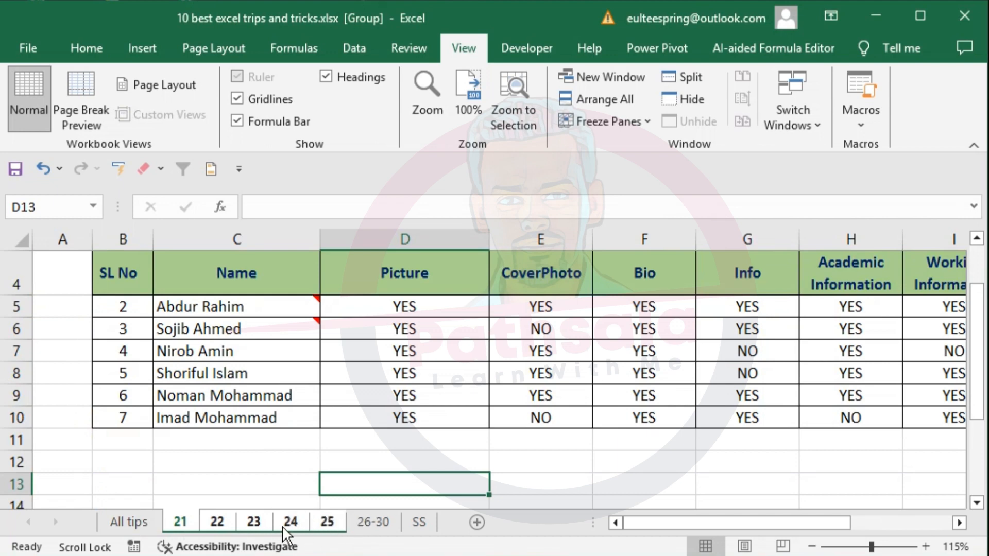
right_click(329, 521)
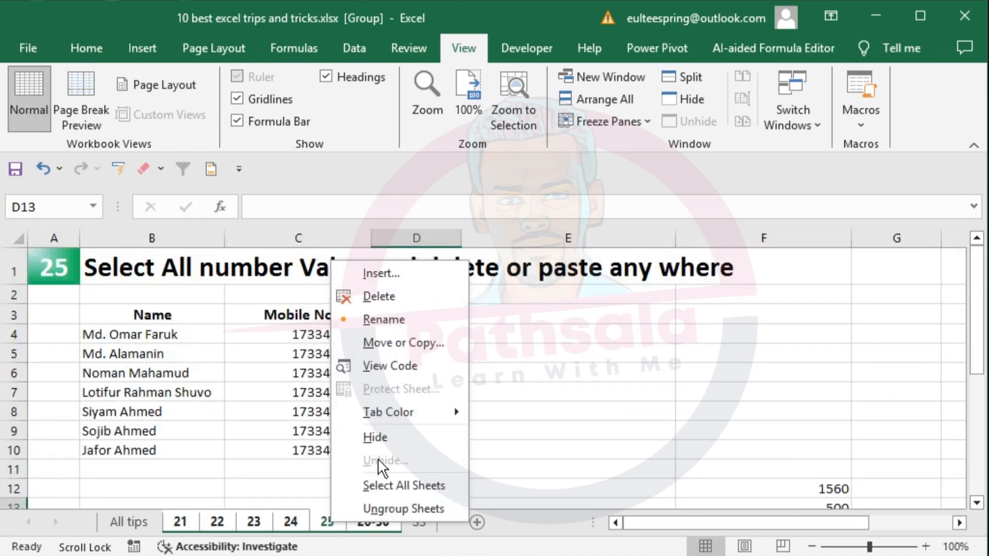
click(383, 438)
click(126, 521)
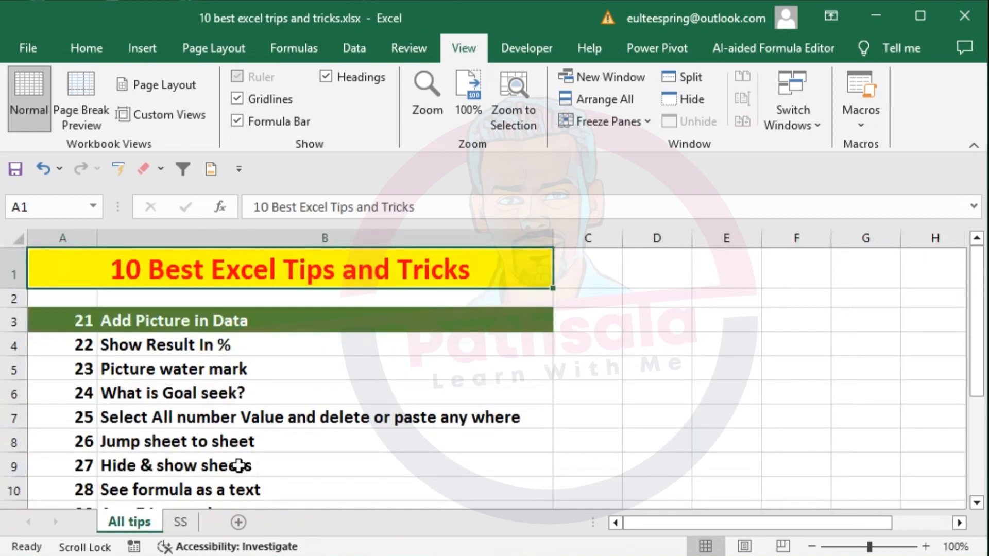
scroll(260, 377, down, 4)
scroll(262, 380, up, 4)
- Unhide only sheet 21 from the list of hidden sheets
right_click(149, 521)
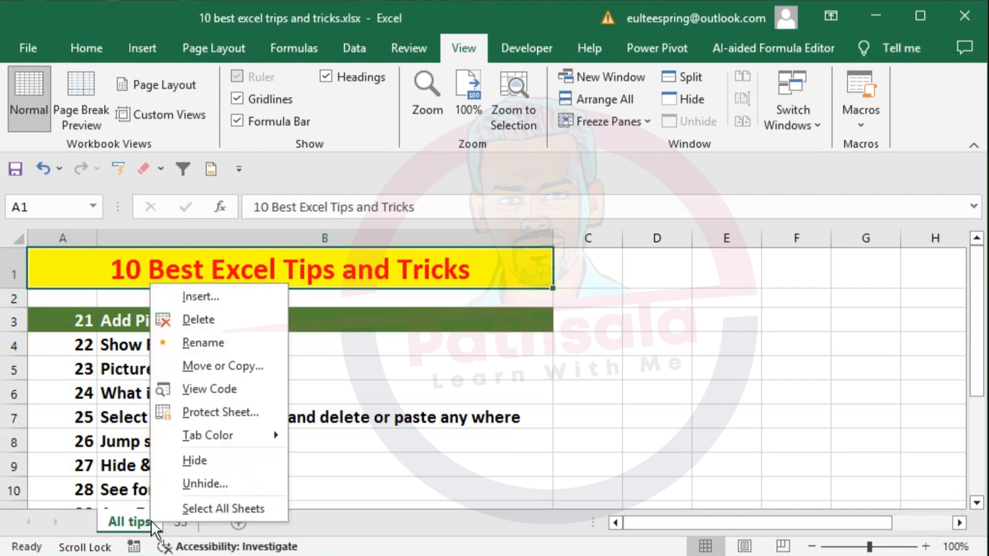
click(188, 482)
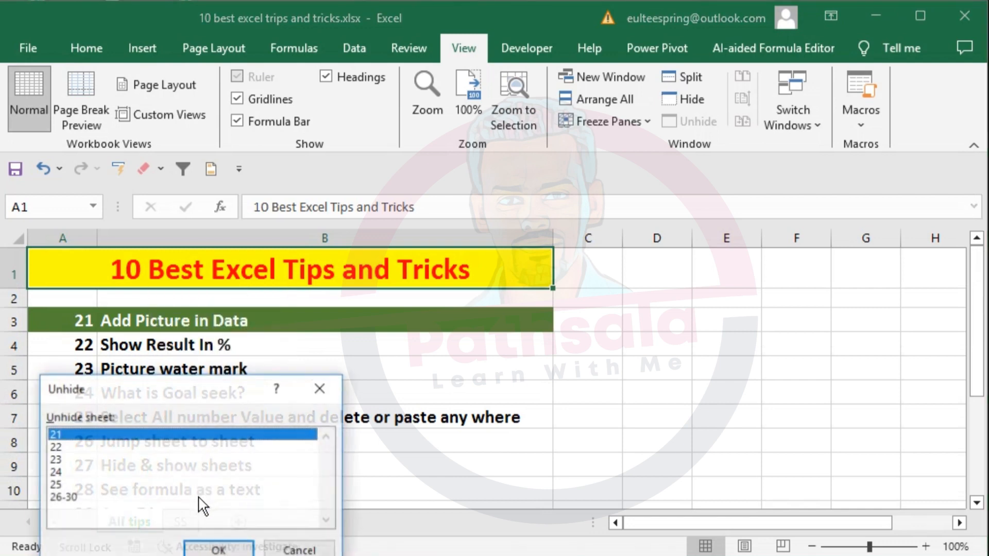
click(61, 456)
click(62, 435)
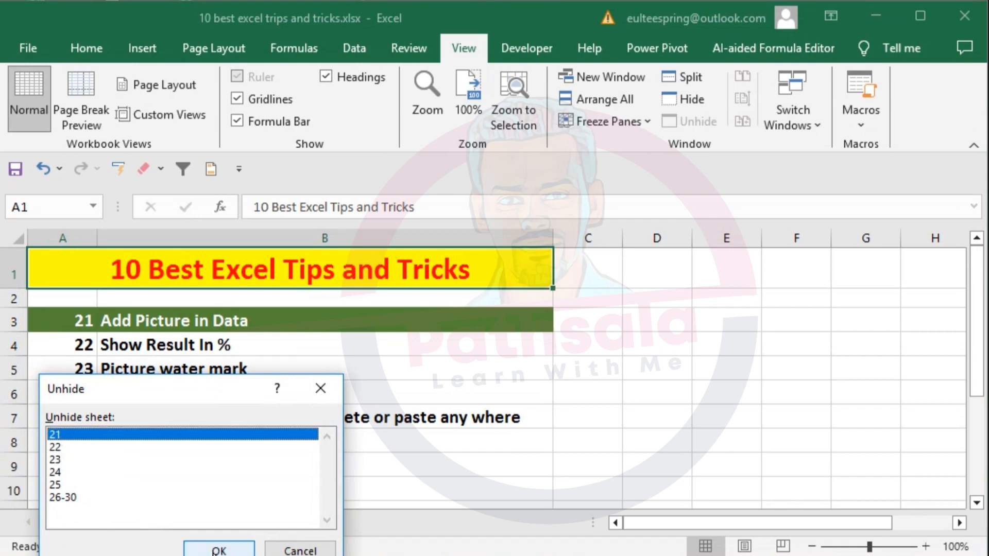
click(203, 552)
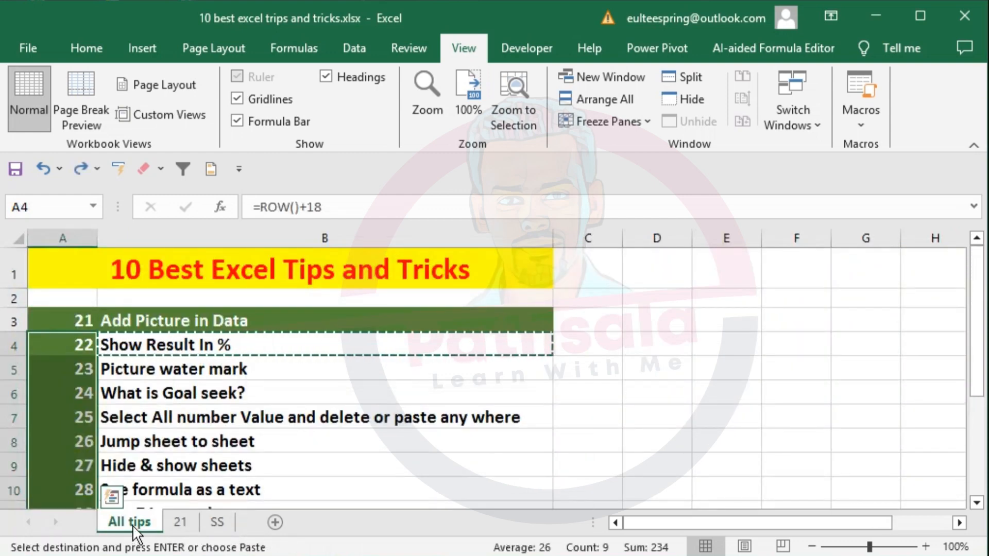
- Clear the copy marquee around B4 on sheet All tips and leave that cell selected
click(253, 391)
double_click(257, 349)
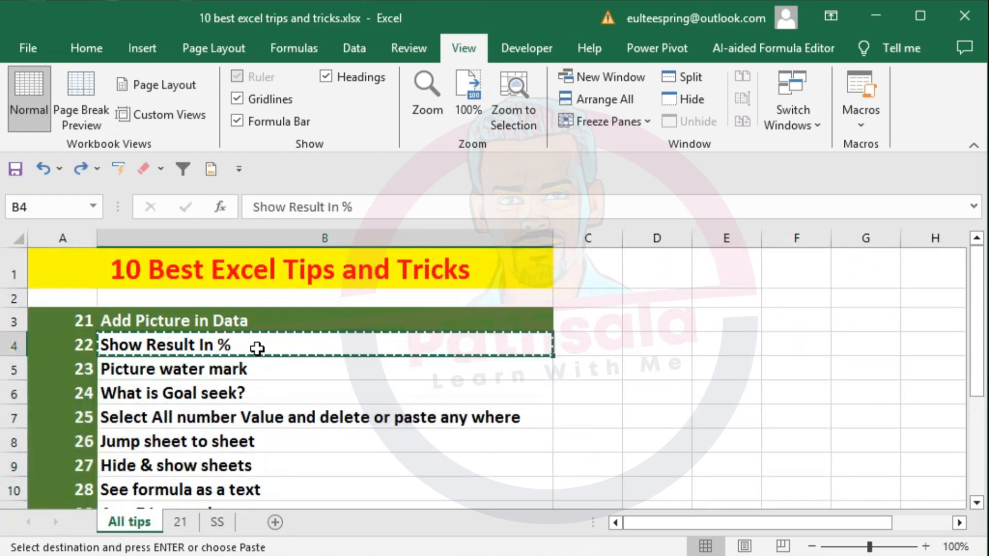
click(252, 373)
click(246, 347)
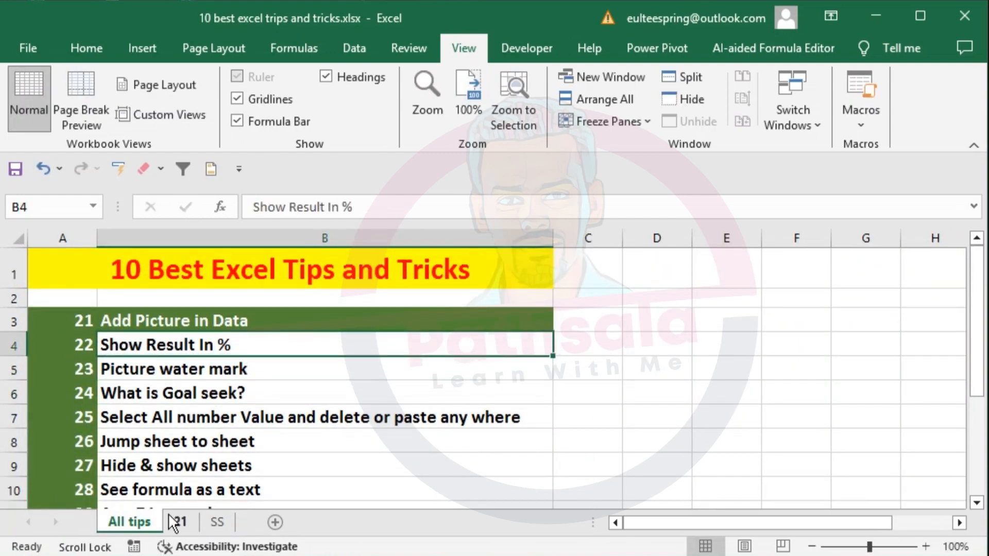
- Show the custom view Excel sheet to restore all hidden sheets, and check sheets 21 through 26-30 in turn
click(165, 115)
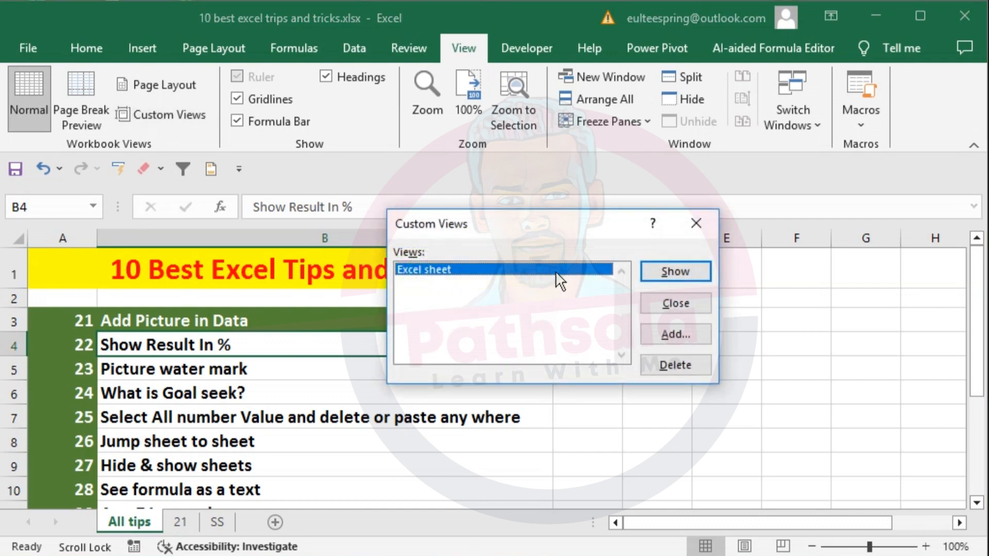
click(672, 269)
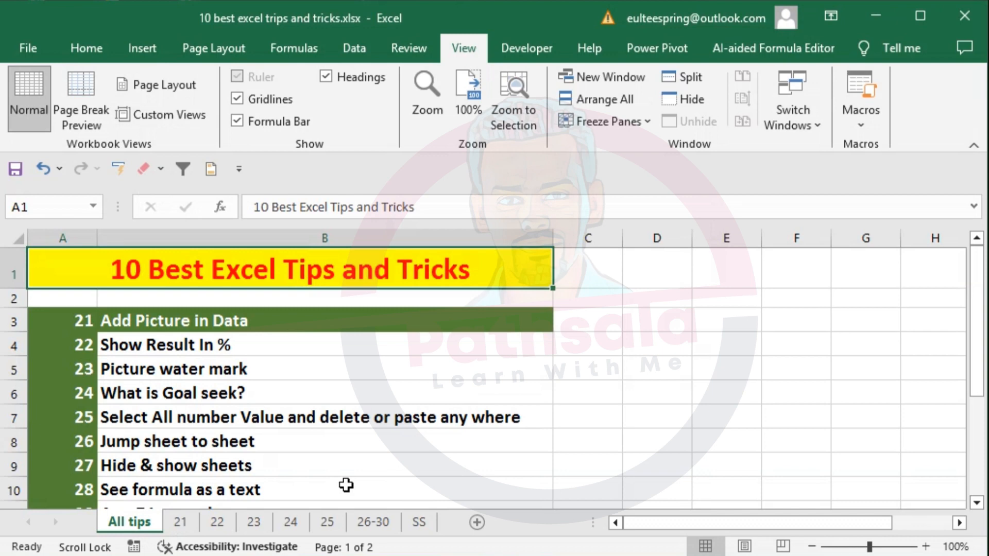
click(179, 522)
click(217, 522)
click(253, 522)
click(291, 521)
click(327, 521)
click(373, 522)
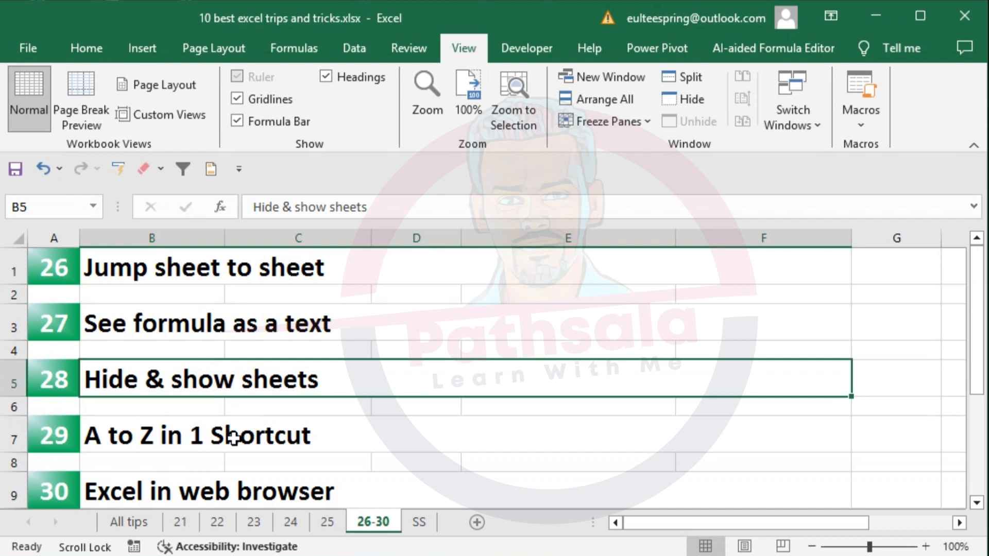
- Select the tip 29 heading, A to Z in 1 Shortcut, and switch its bold formatting off and back on
scroll(239, 457, down, 1)
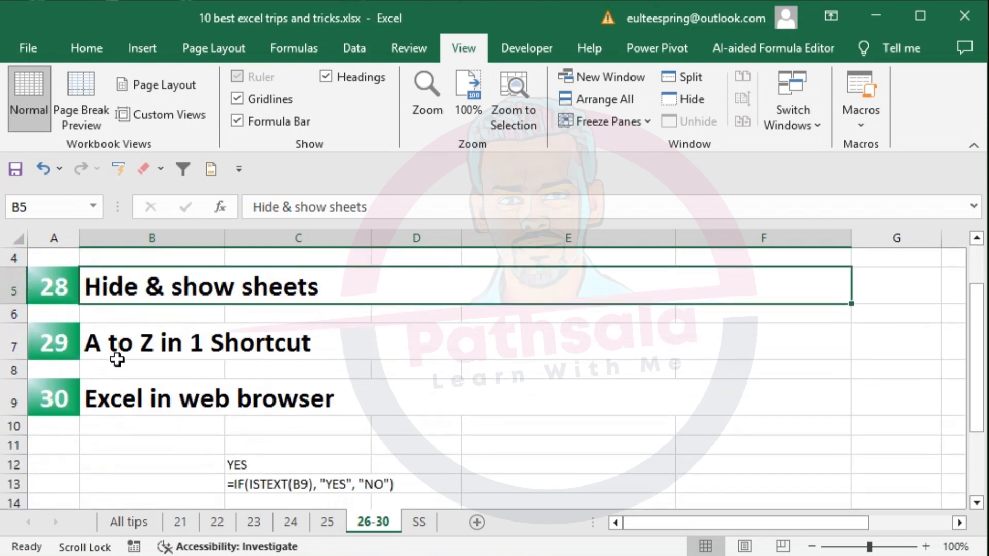
click(245, 352)
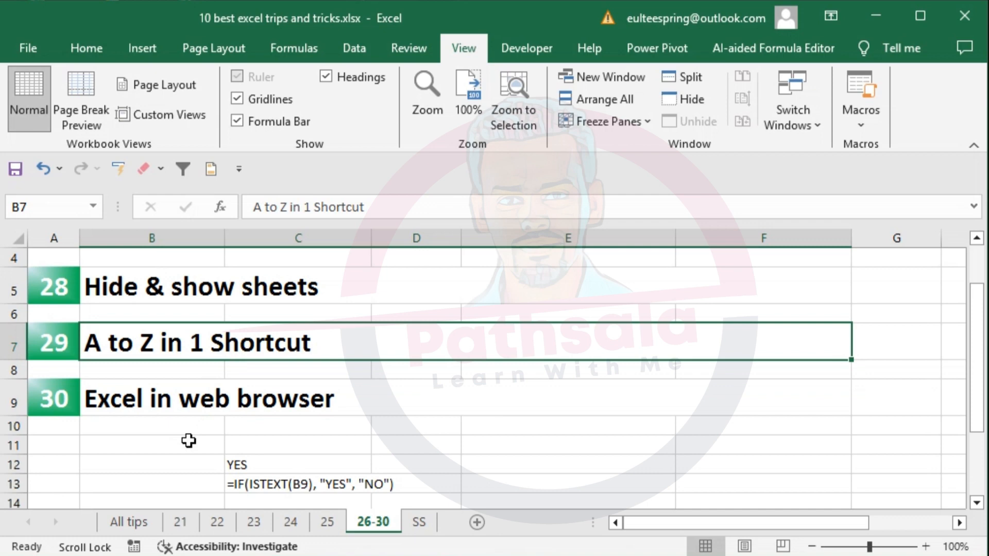
click(104, 45)
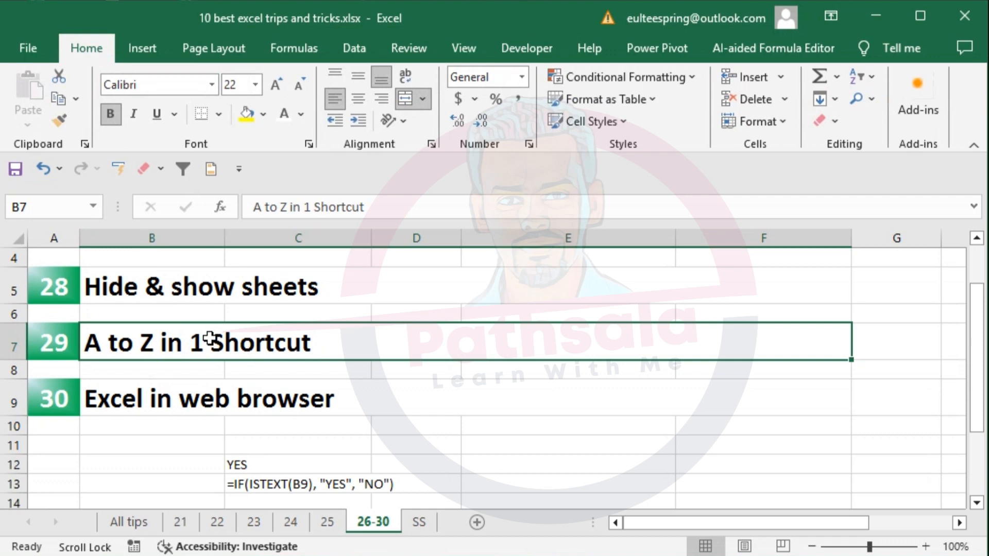
key(alt)
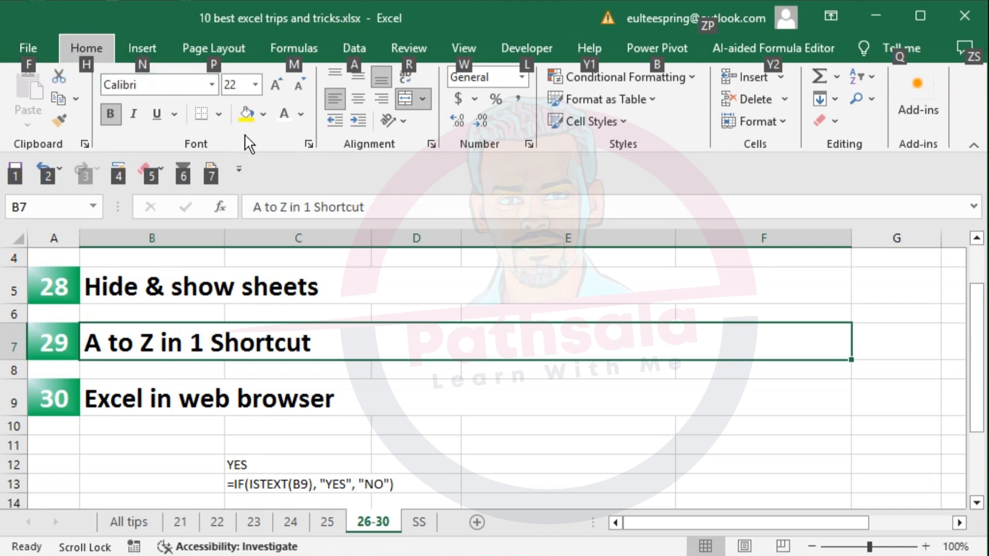
key(h)
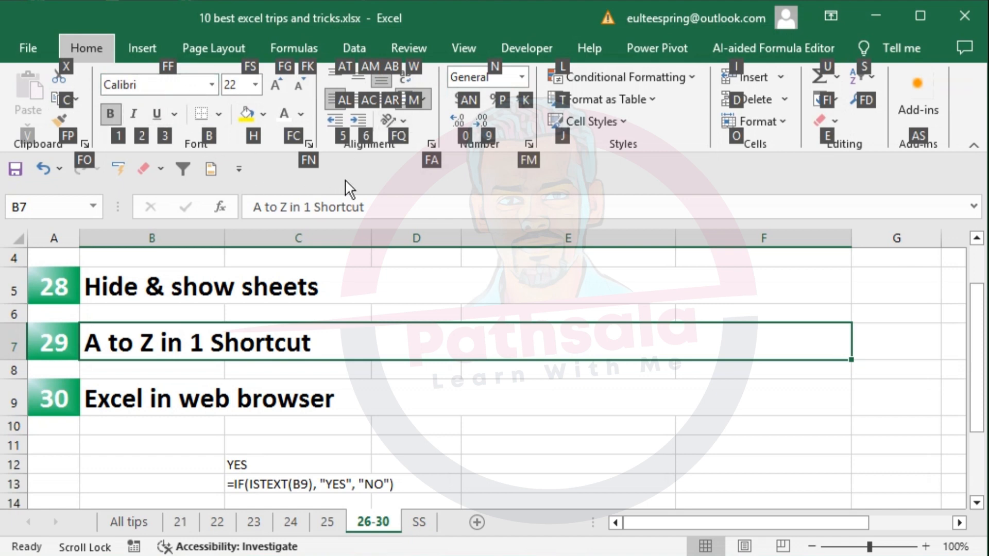
key(1)
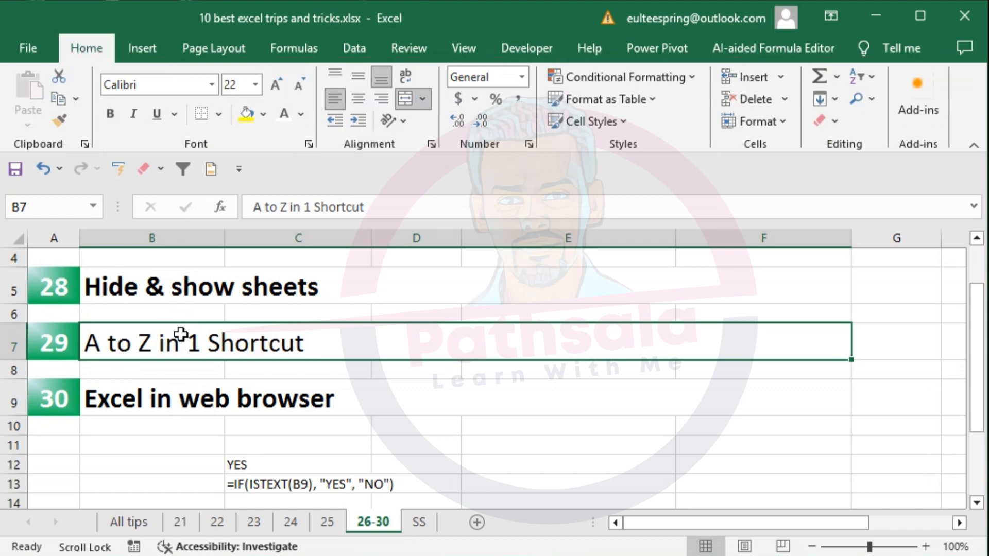
key(alt+h)
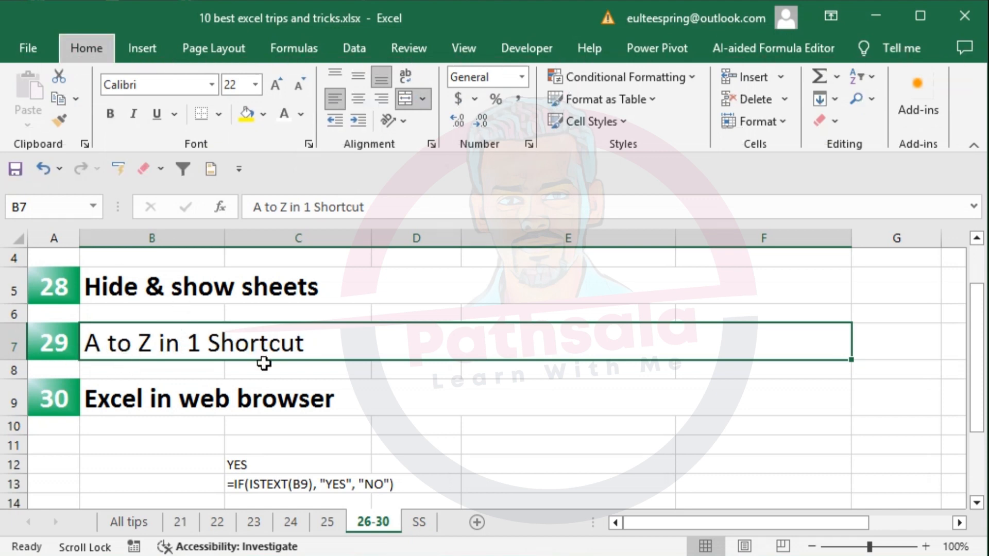
key(1)
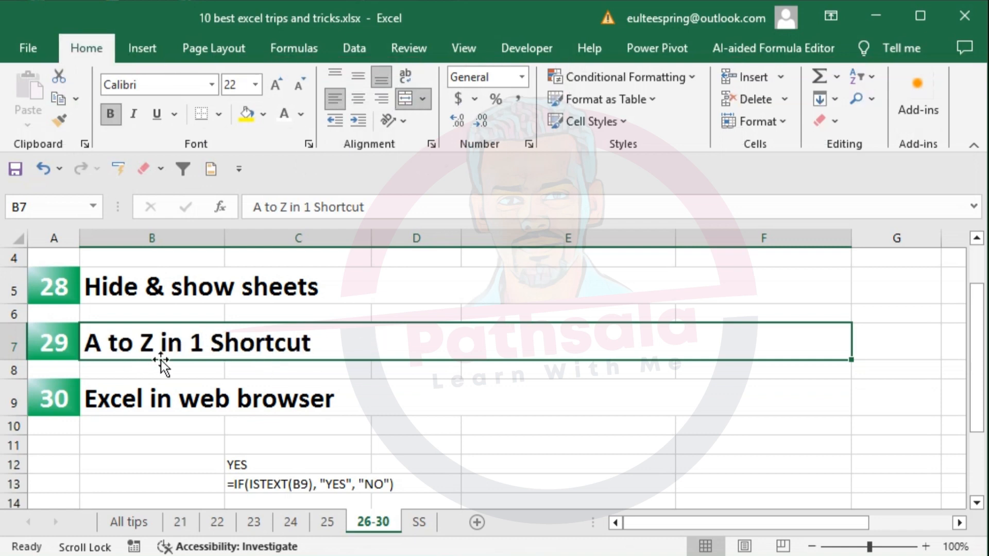
- Set the font of the tip 29 heading, A to Z in 1 Shortcut, to Arial using ribbon access keys
key(alt)
key(h)
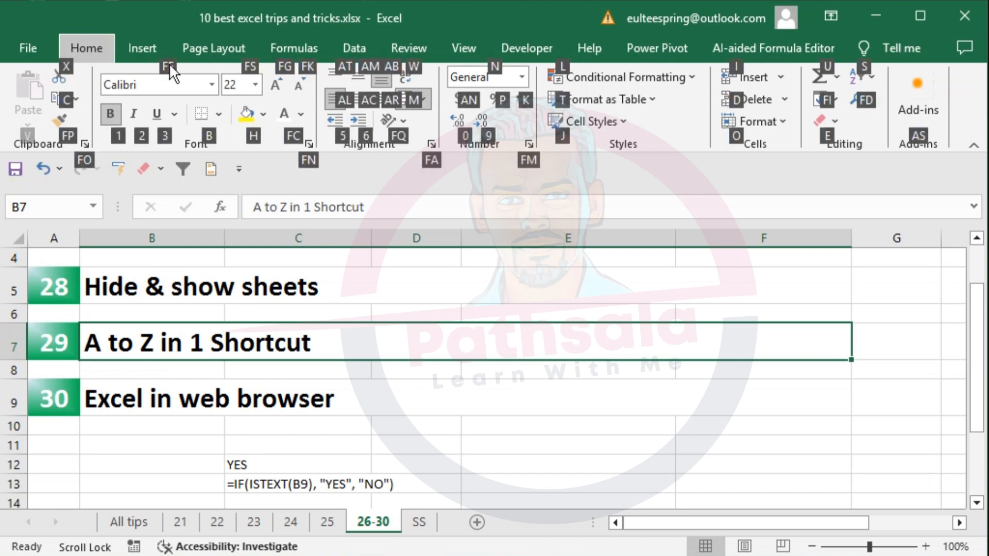
key(f)
key(f)
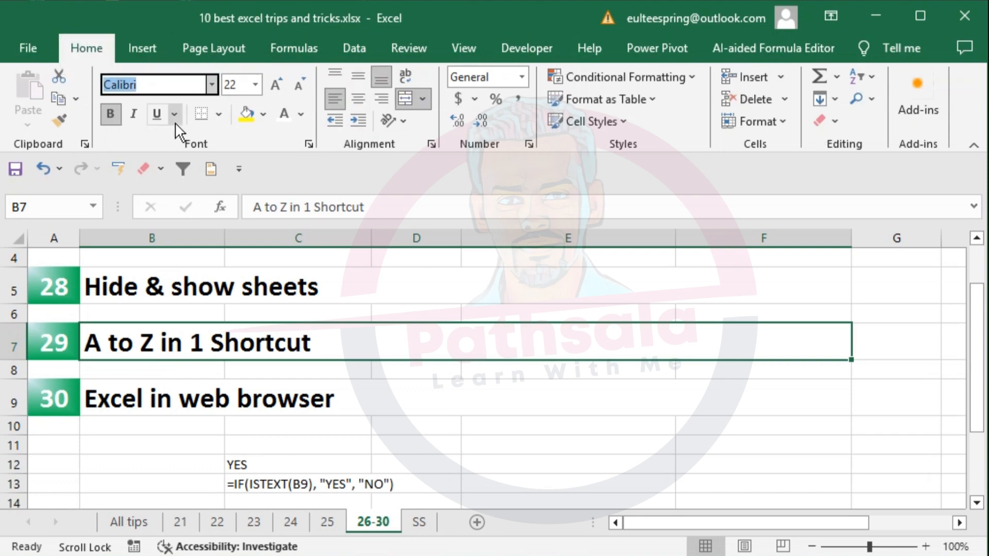
text(Arial)
key(Return)
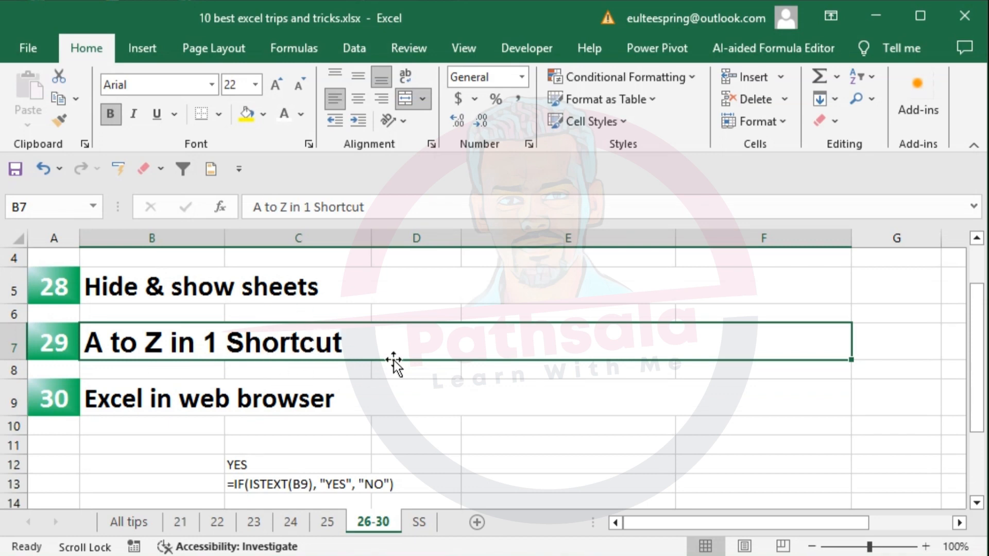
- Apply Thick Outside Borders to the A to Z in 1 Shortcut heading and check the border with the heading deselected and reselected
key(alt)
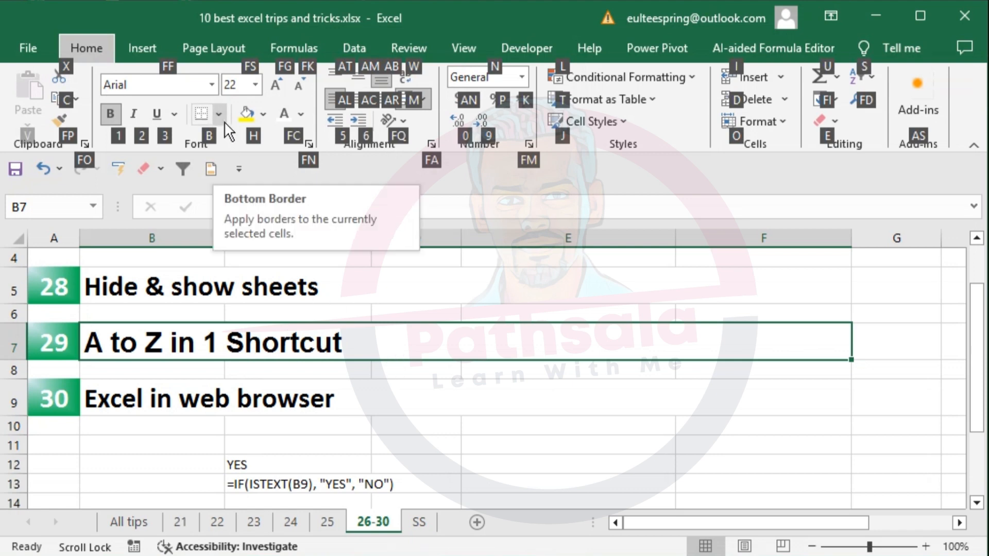
key(b)
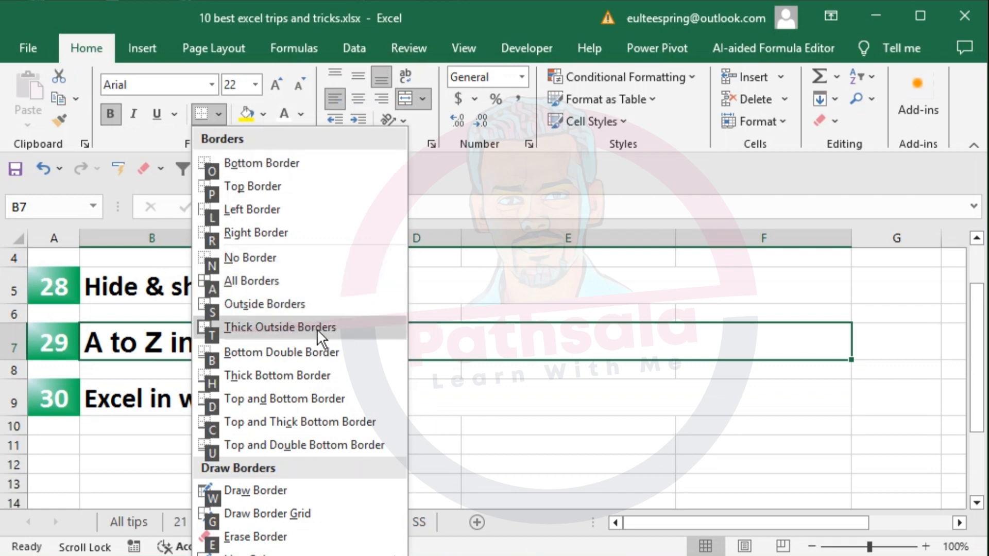
click(283, 327)
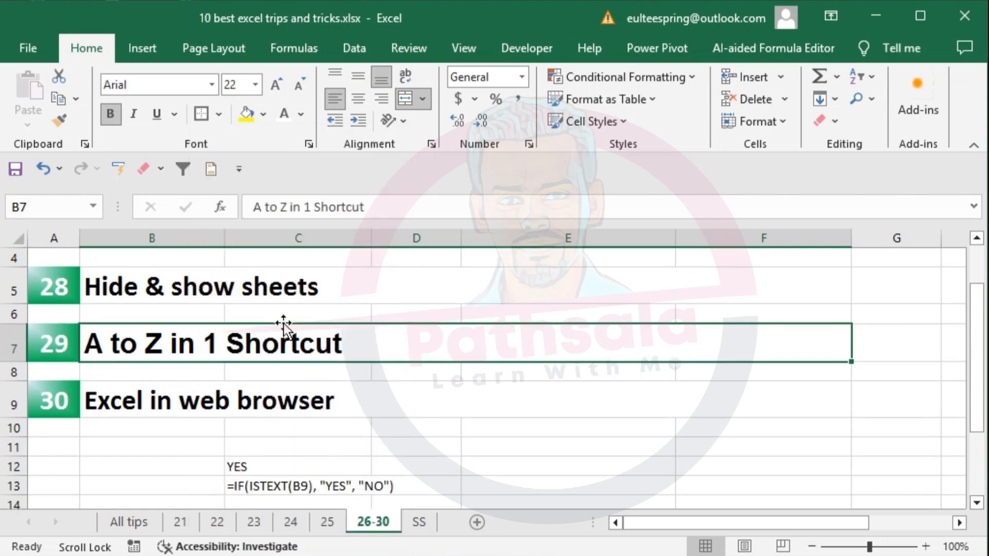
click(401, 405)
click(383, 341)
- Select the tip 30 heading, Excel in web browser, then switch to Firefox and open excel.new to create an online workbook
click(111, 405)
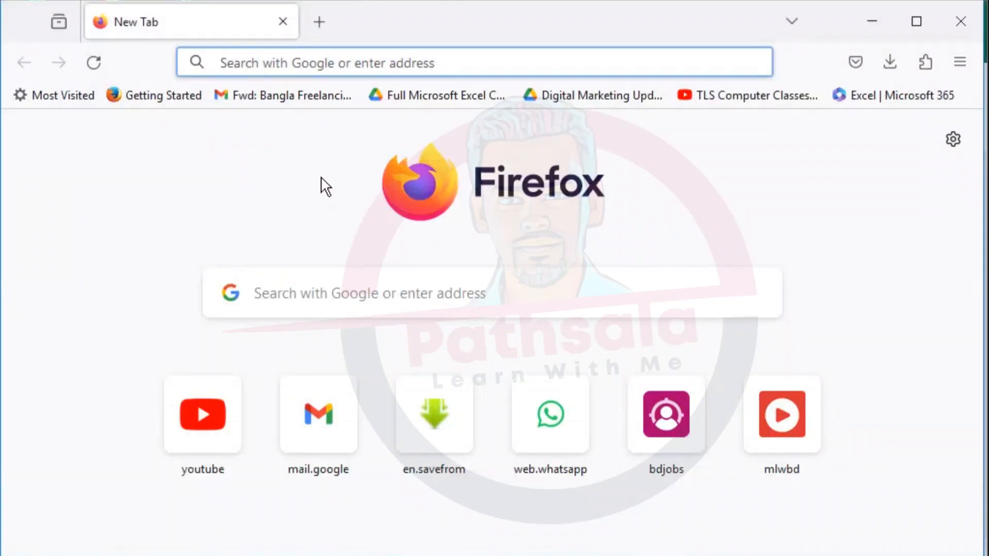
text(exc)
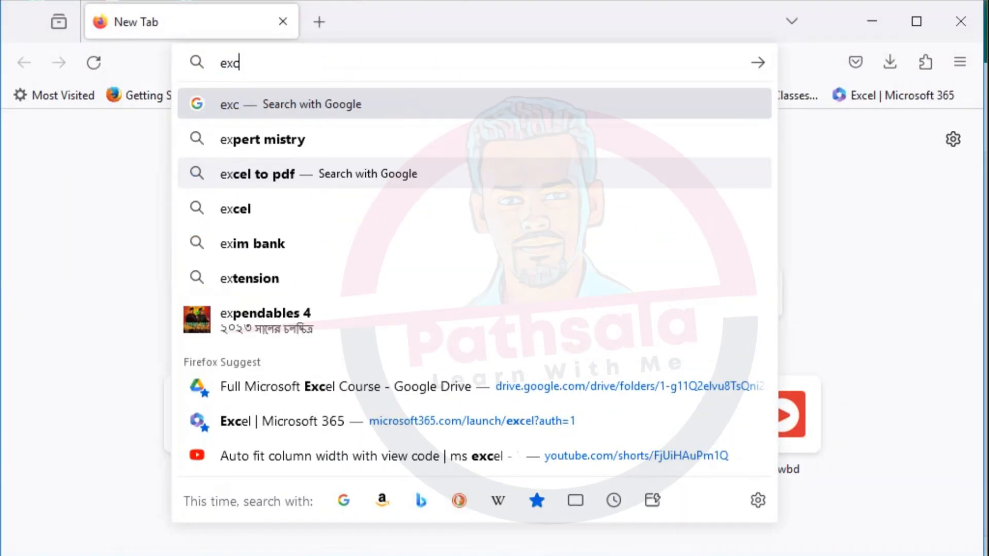
text(el.new)
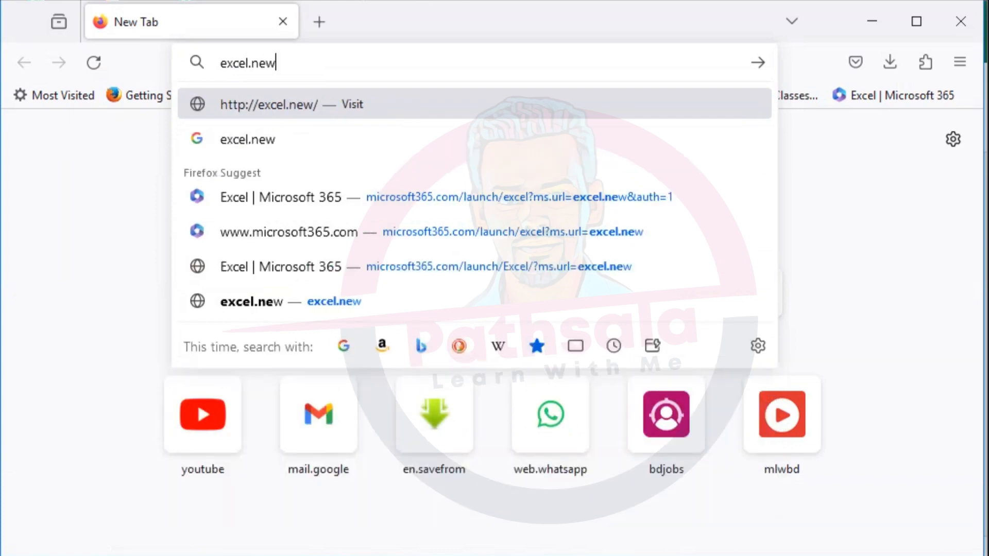
key(Return)
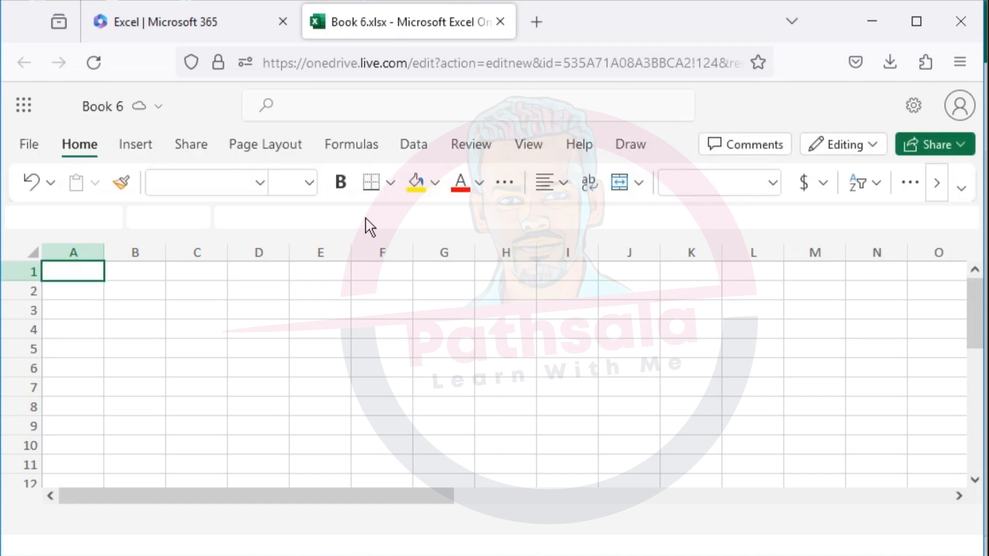
- Look over the blank online workbook's grid and the Microsoft 365 page, and return to the workbook
click(158, 326)
scroll(393, 366, down, 5)
scroll(199, 362, down, 3)
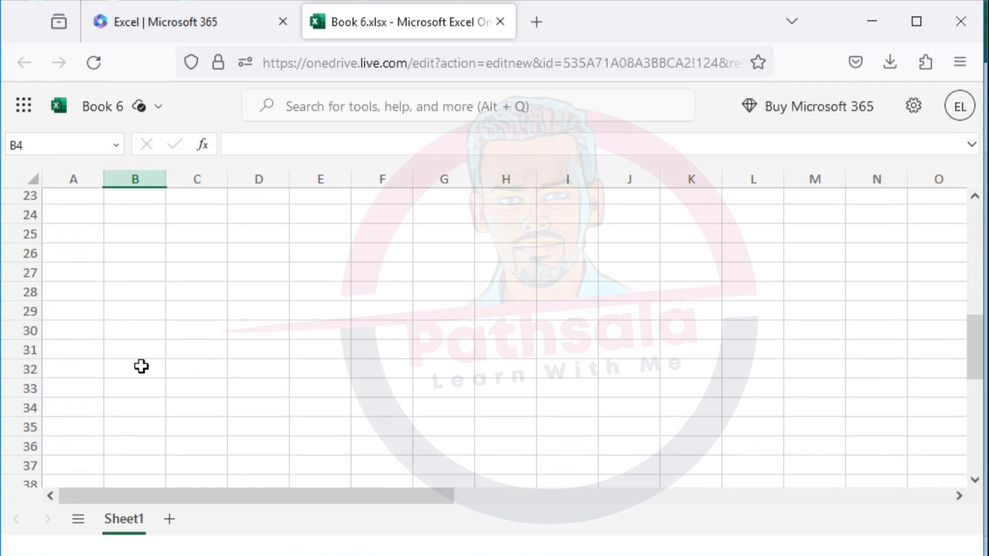
scroll(141, 367, up, 8)
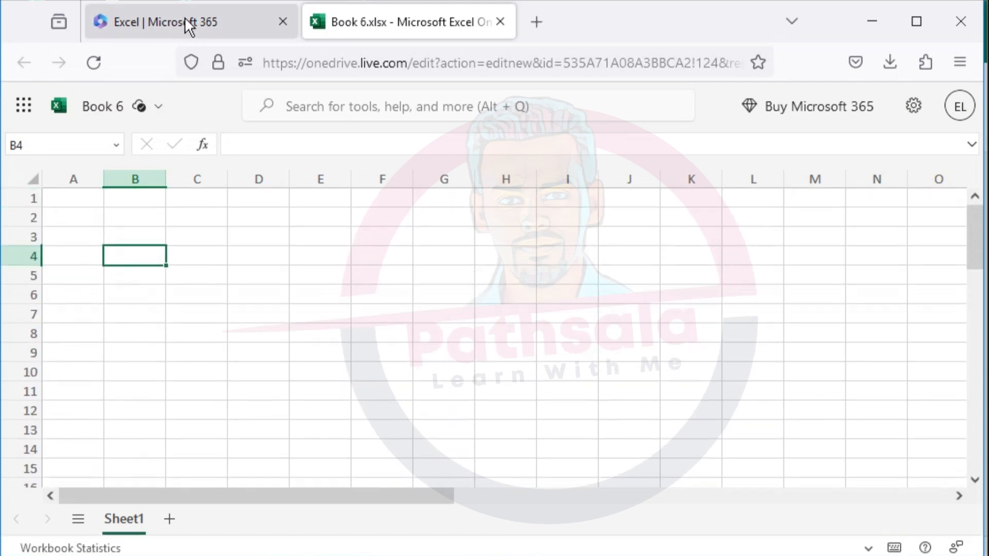
click(185, 19)
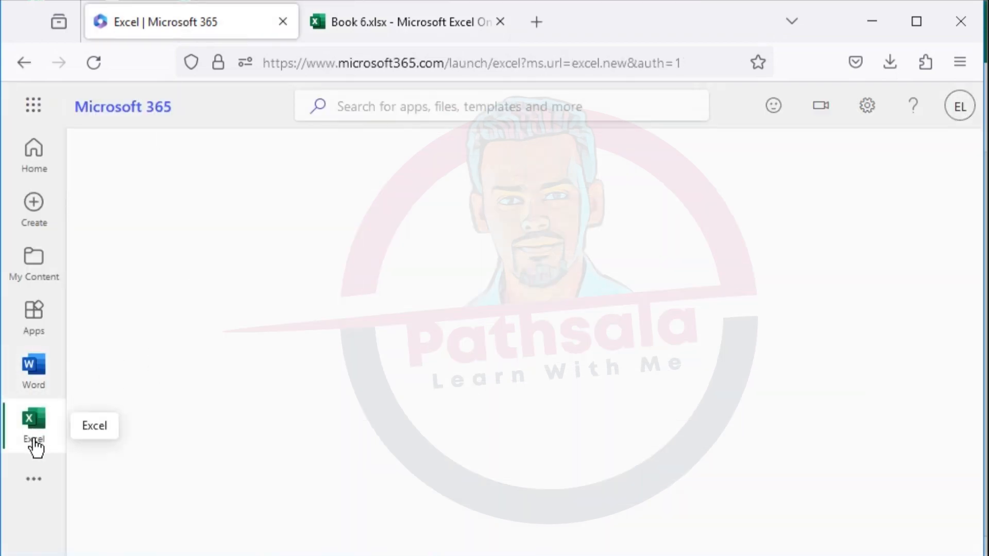
click(426, 23)
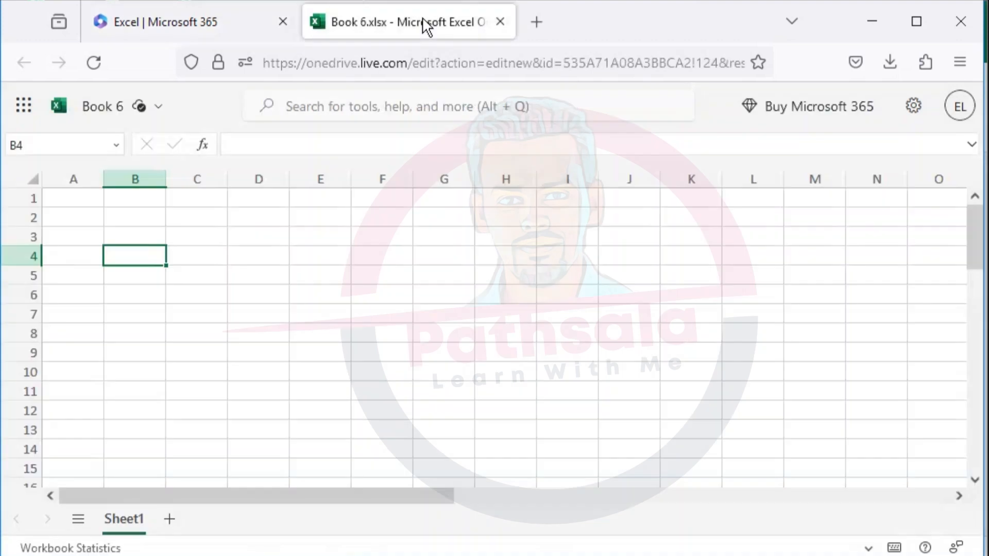
- Enter the sample text da in C3 and aa in D9 and G5 of the online workbook
click(170, 332)
click(190, 240)
text(d)
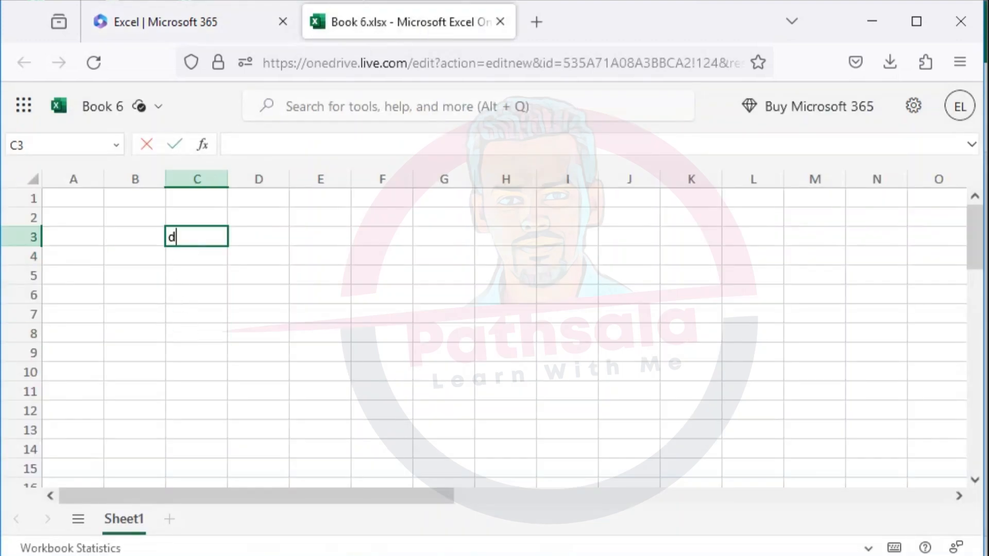
text(a)
click(247, 354)
text(aa)
click(443, 278)
text(aa)
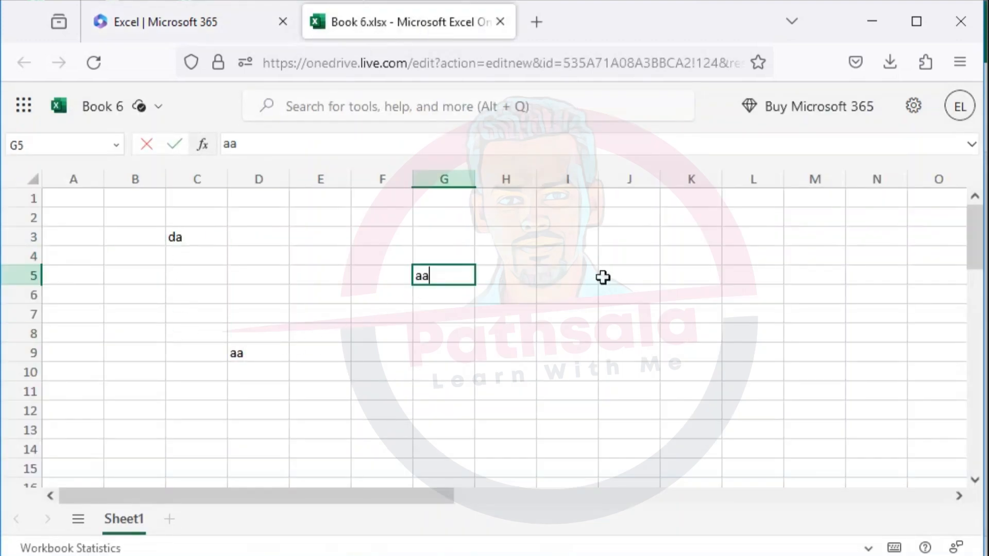
- Add the sample text aa in cells G4, E4 and B7, and finish with cell D6 selected
click(602, 277)
click(437, 255)
text(aa)
click(337, 261)
text(aa)
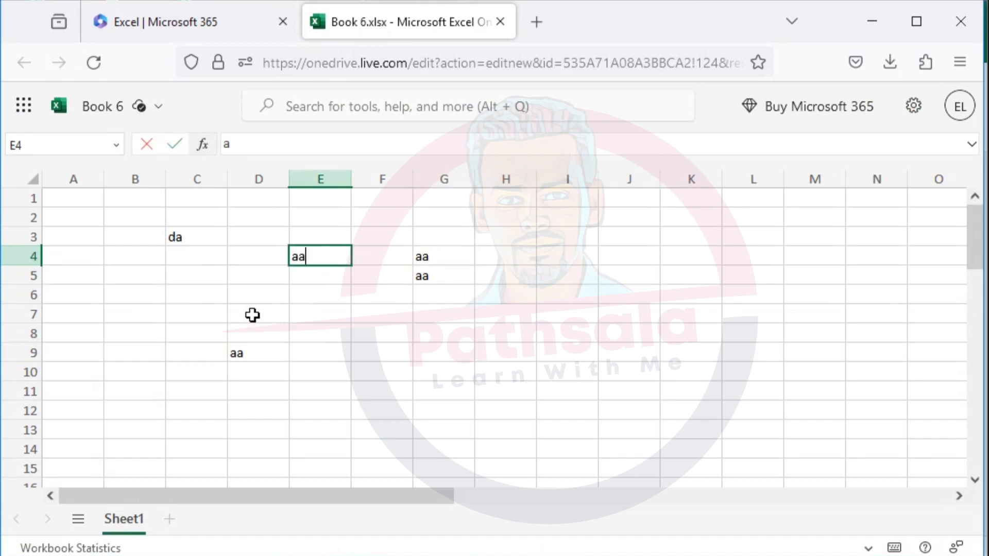
click(252, 315)
click(133, 315)
text(aa)
drag(214, 298, 271, 303)
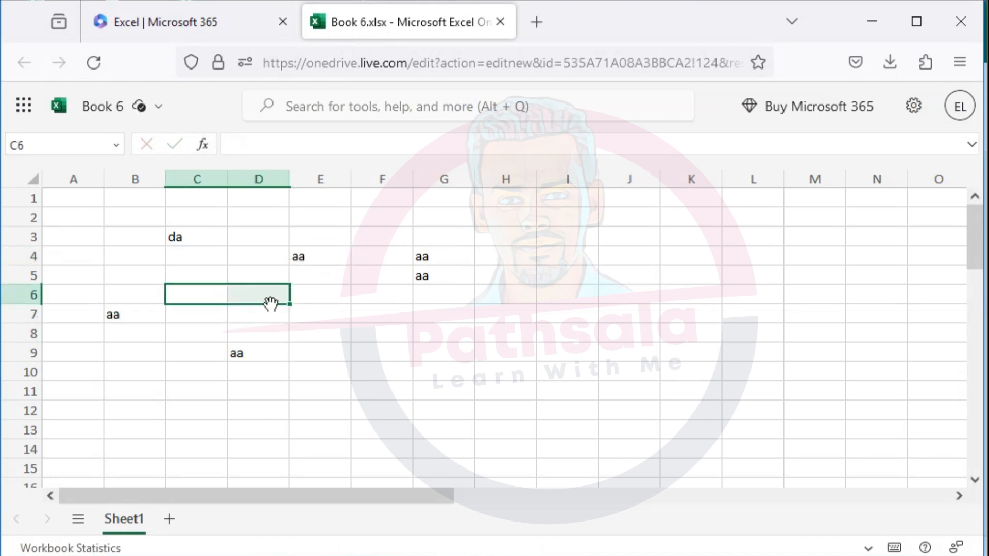
click(268, 298)
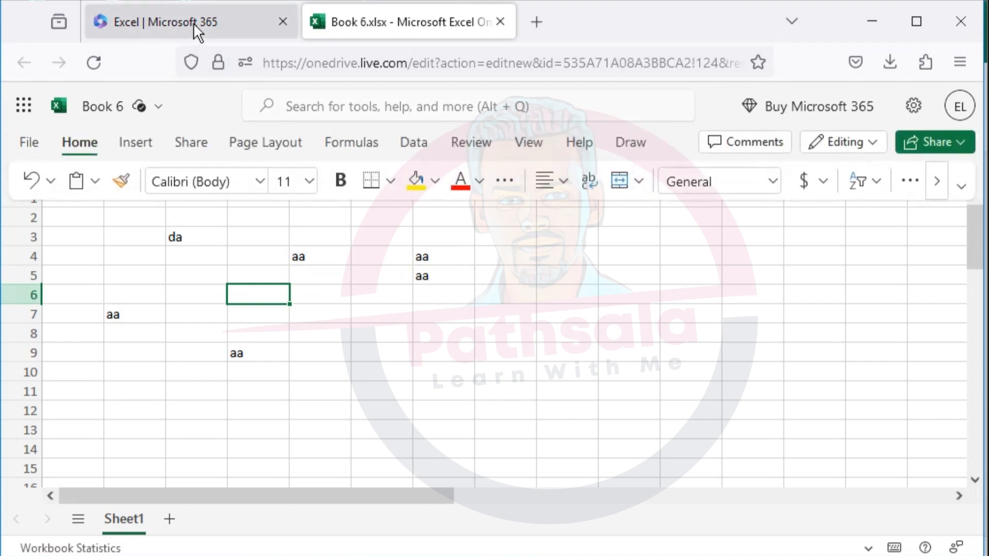